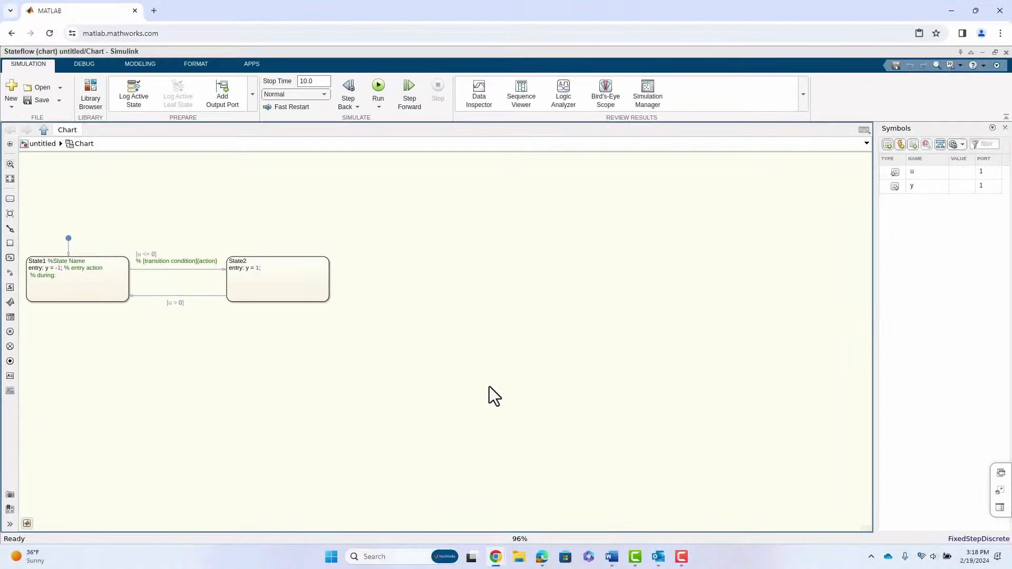
- Examine the chart and its parent model with the sine source and scope, and return inside the chart
key("space")
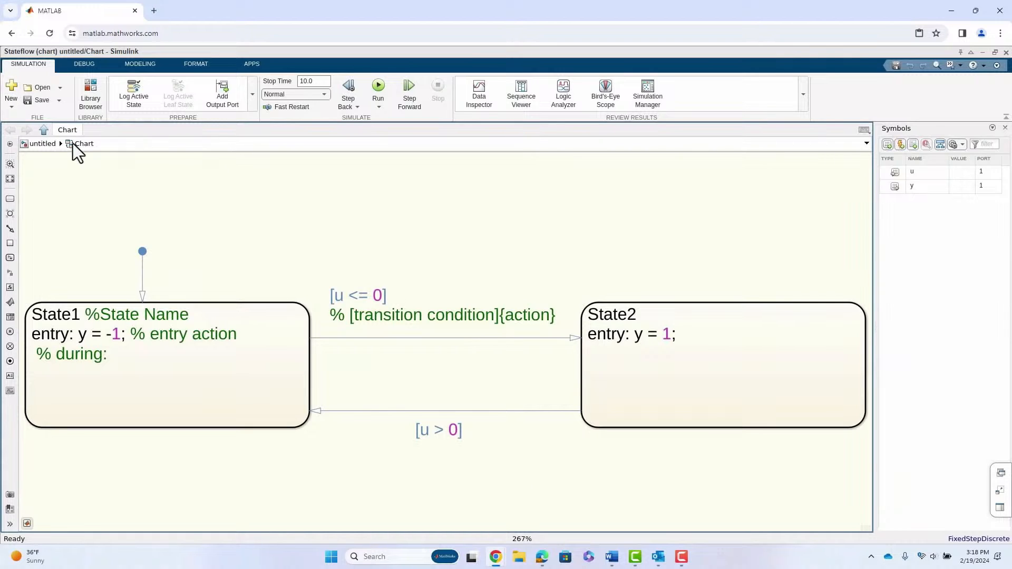
left_click(39, 141)
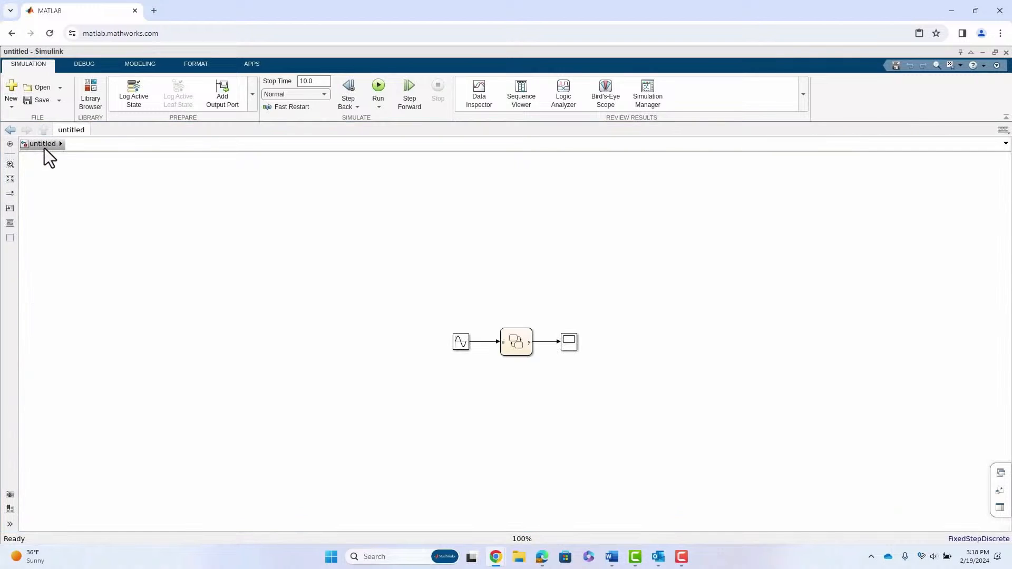
key("space")
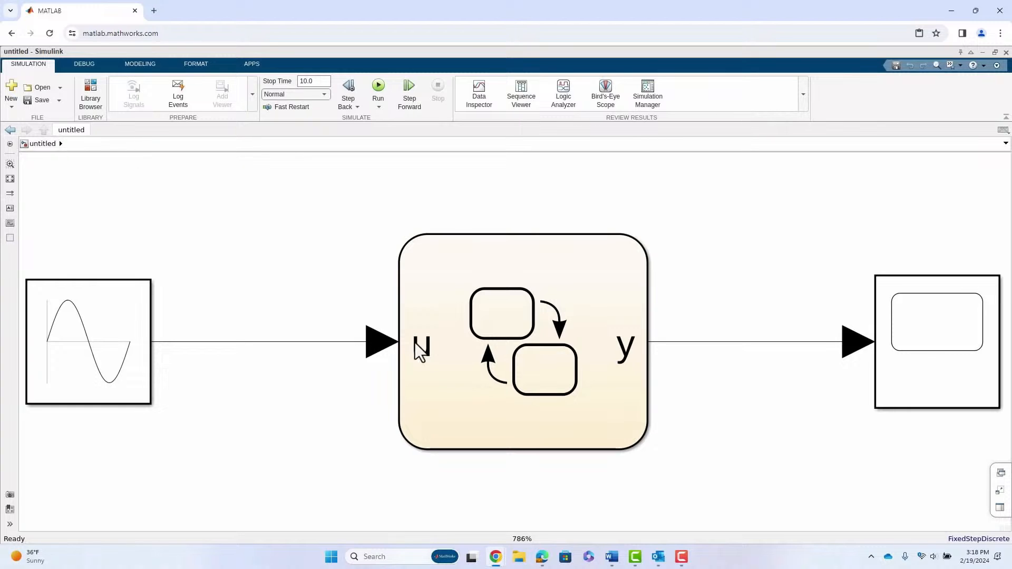
double_click(468, 396)
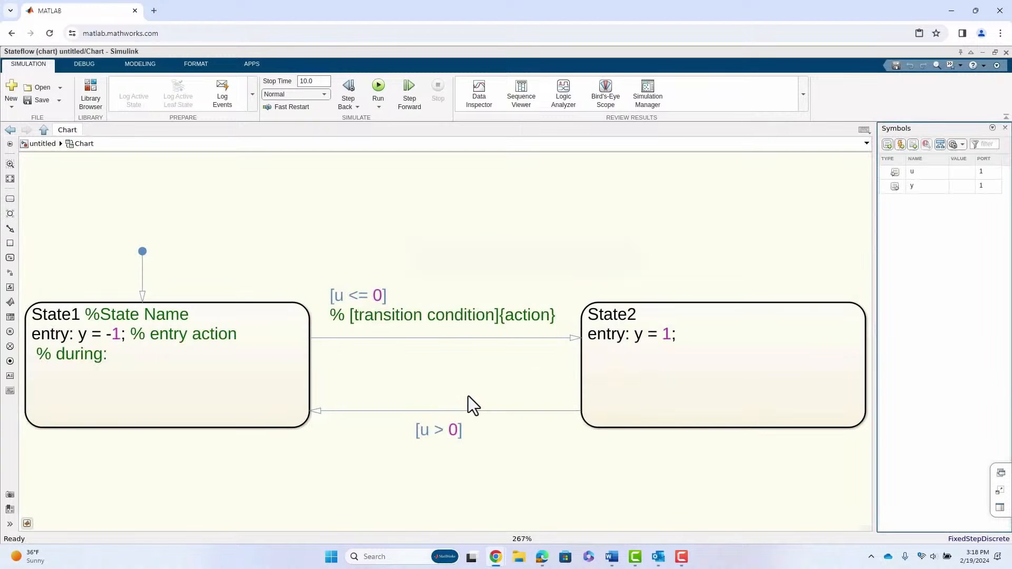
- Rename State1 to Standby and State2 to Charging in the chart
left_click(135, 337)
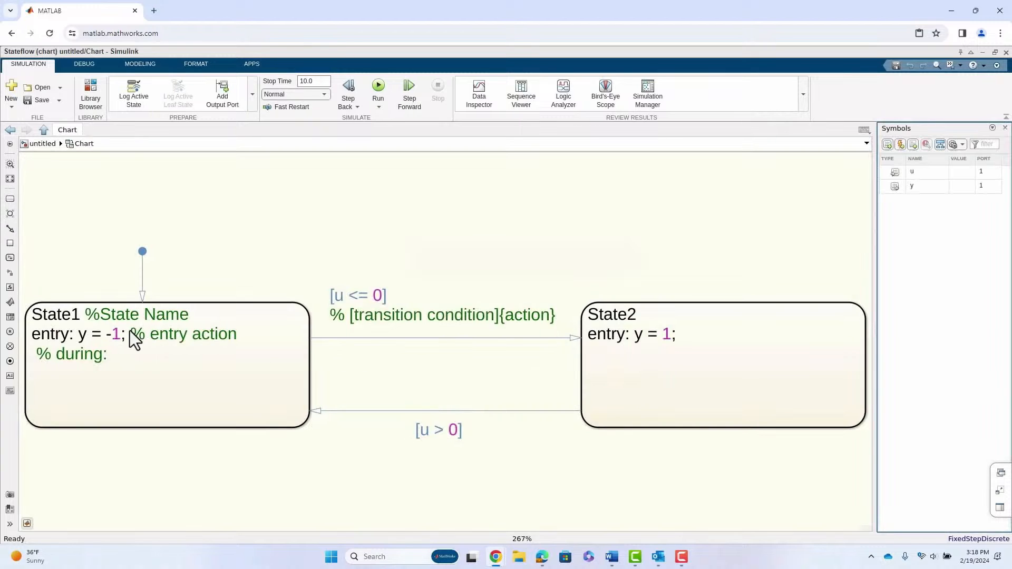
double_click(46, 316)
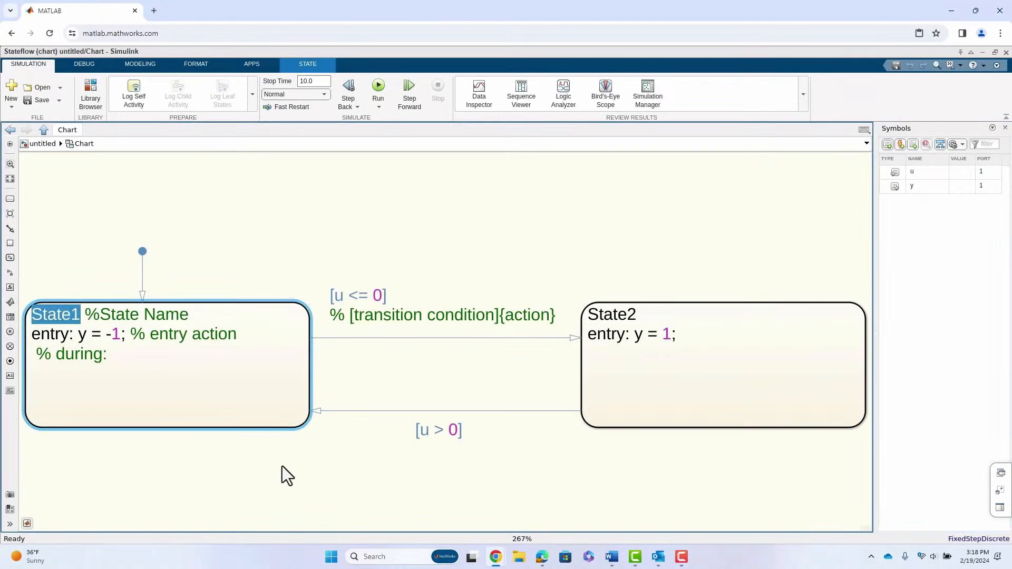
type("Standby")
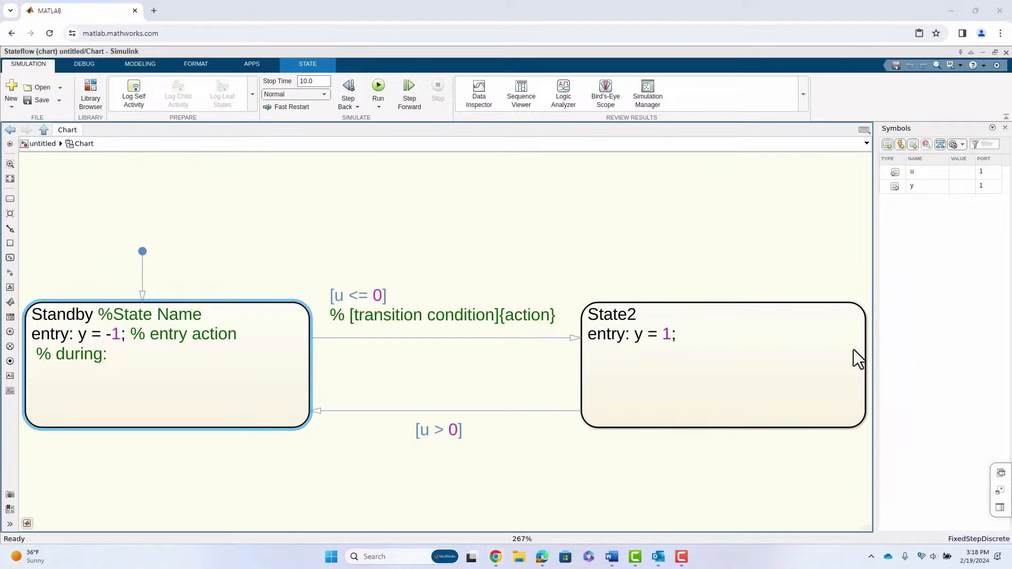
double_click(619, 314)
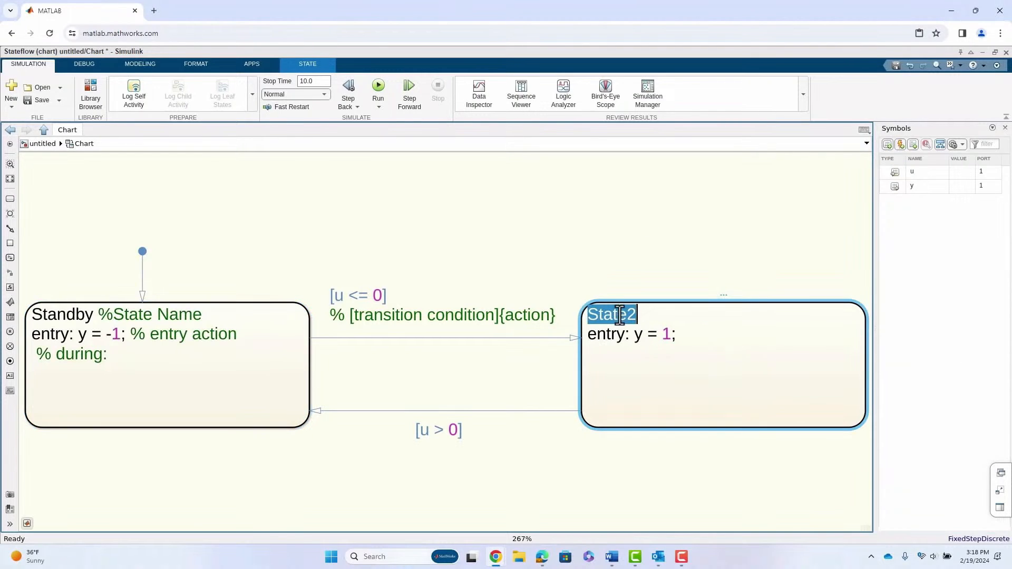
type("Charging")
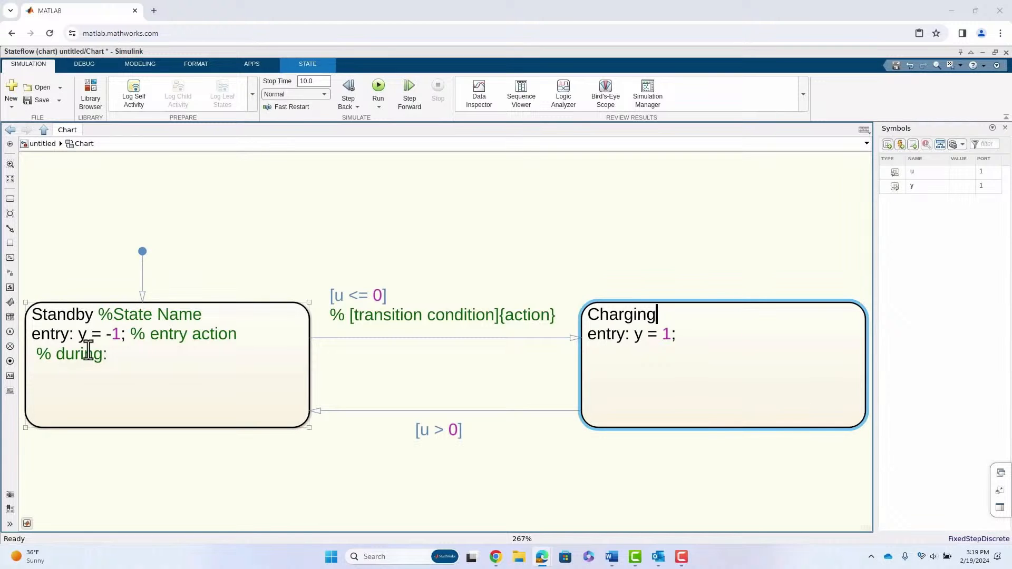
- Replace the Standby state's entry action and its trailing comment with BMS_State=0;
left_click(75, 334)
left_click_drag(78, 334, 248, 337)
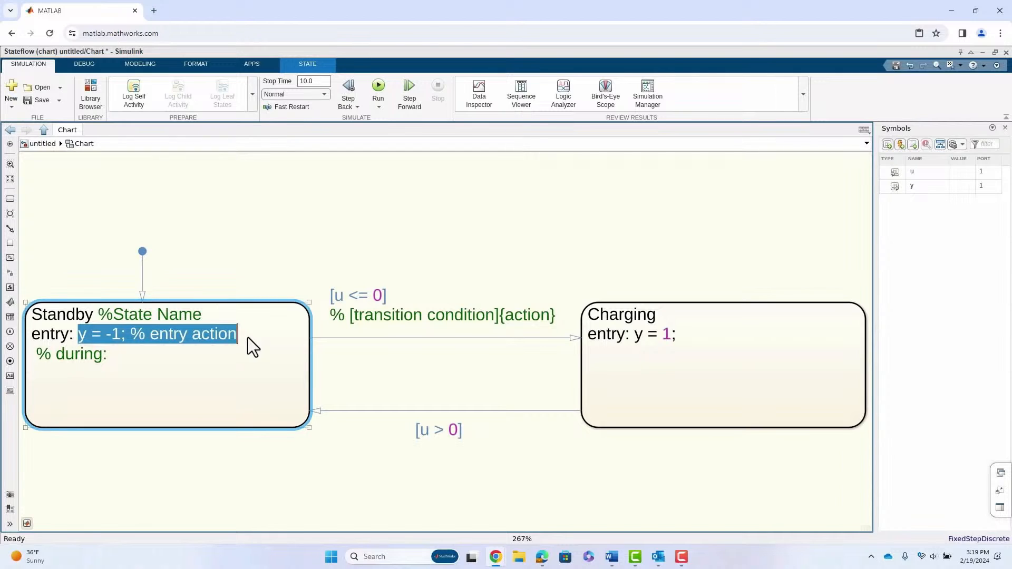
type("B")
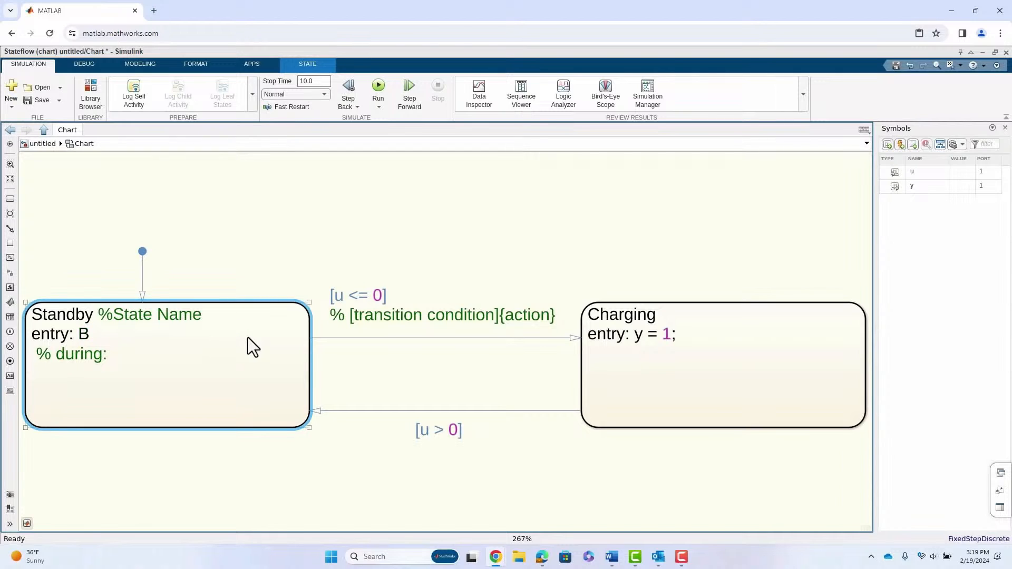
type("MS_State=")
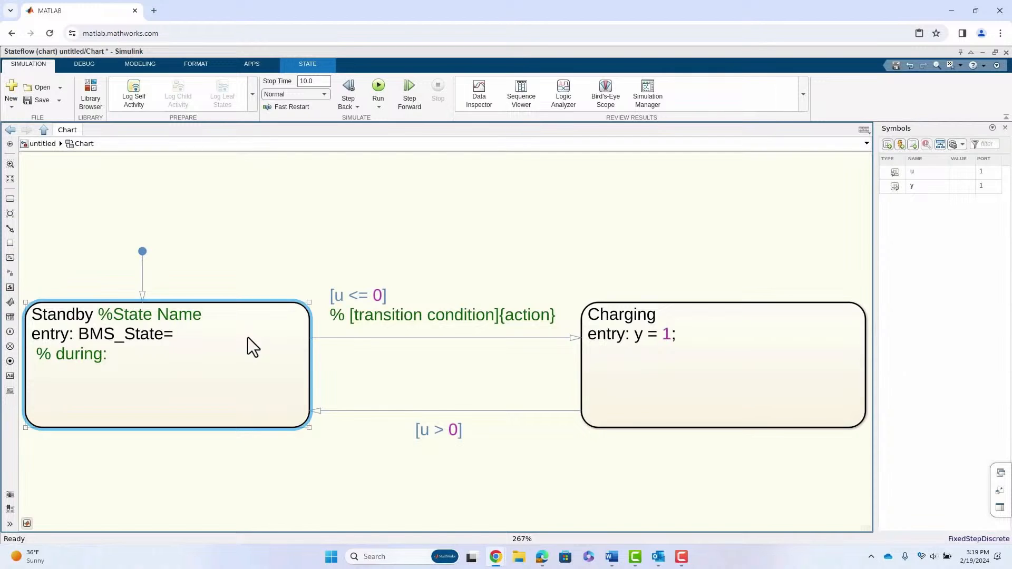
type("0;")
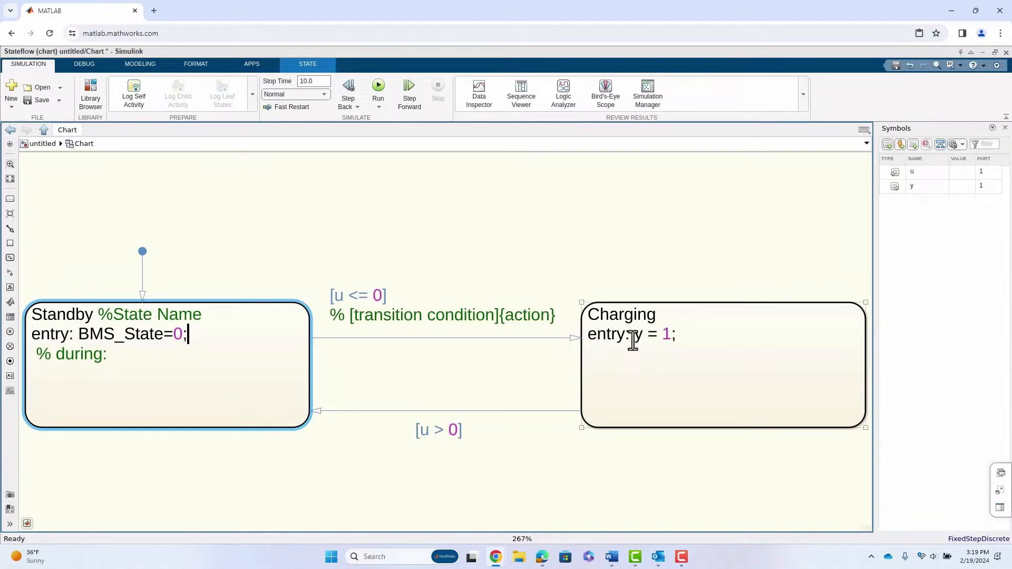
- Replace y with BMS_State in the Charging state's entry action so that it reads BMS_State = 1;
left_click_drag(667, 336, 674, 337)
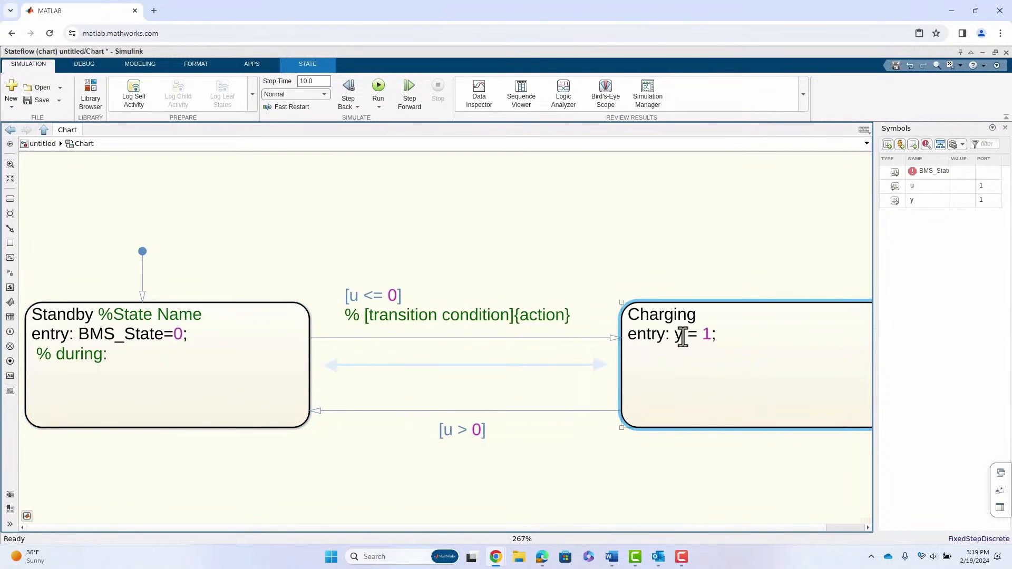
key("ctrl+z")
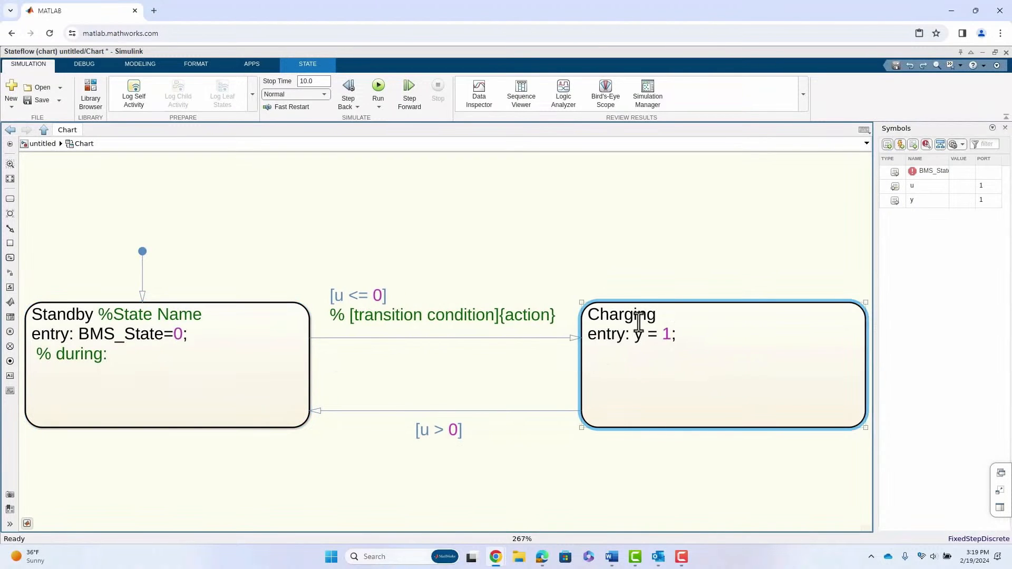
left_click(641, 334)
mouse_move(634, 335)
left_mouse_down()
mouse_move(681, 341)
mouse_move(641, 333)
left_mouse_up()
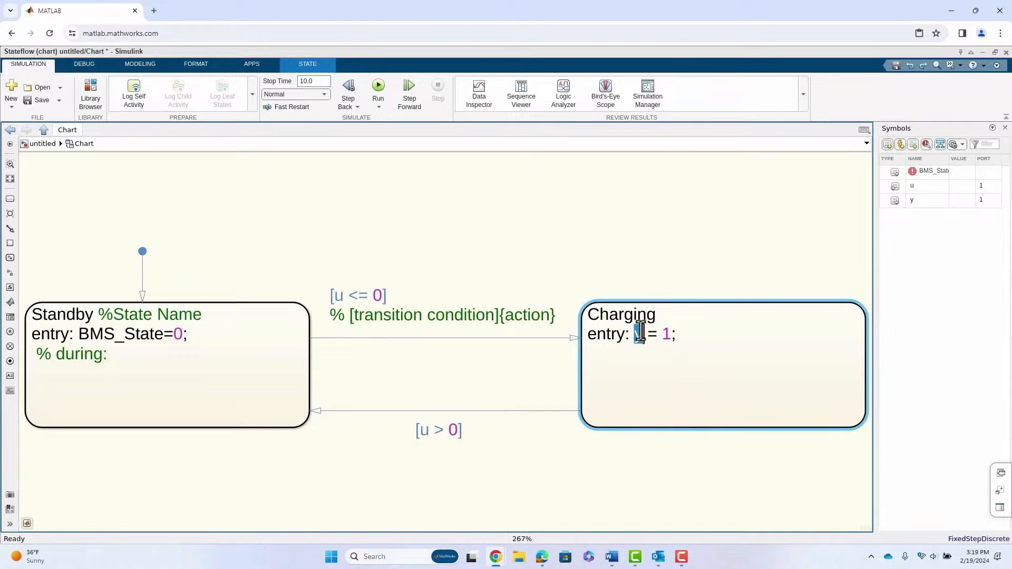
type("BMS+")
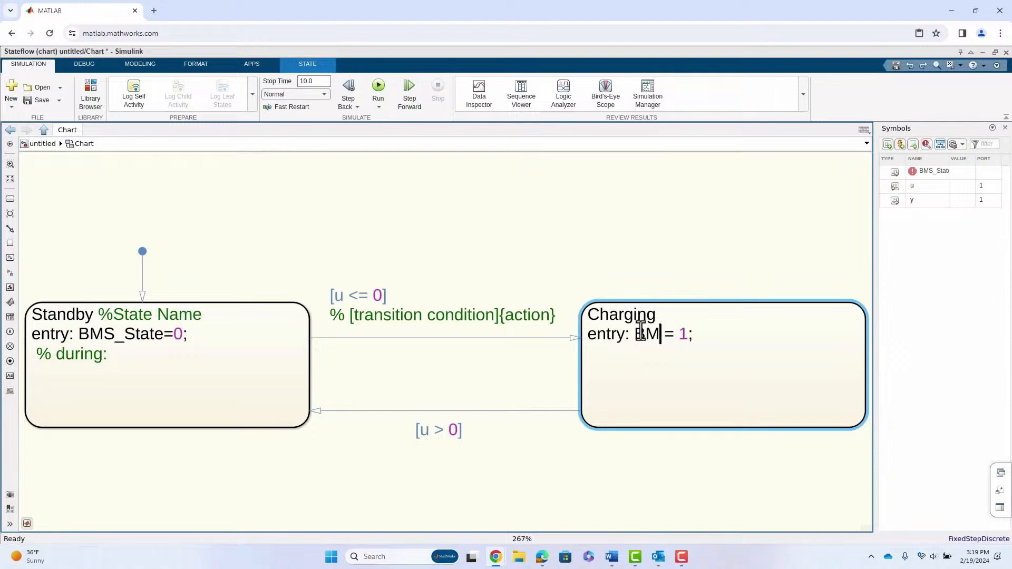
type("St")
key("BackSpace")
key("BackSpace")
key("BackSpace")
type("_State")
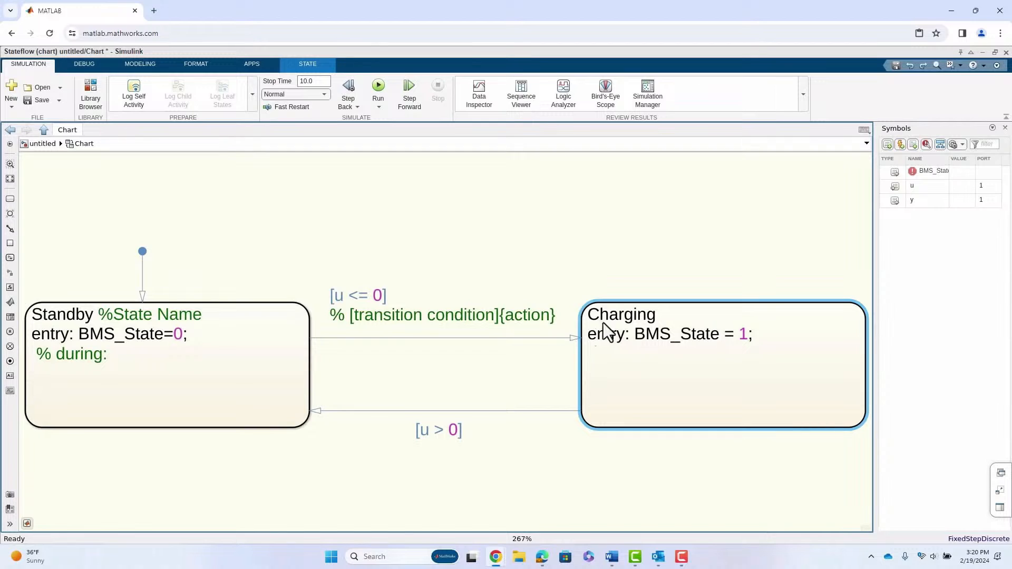
left_click(772, 219)
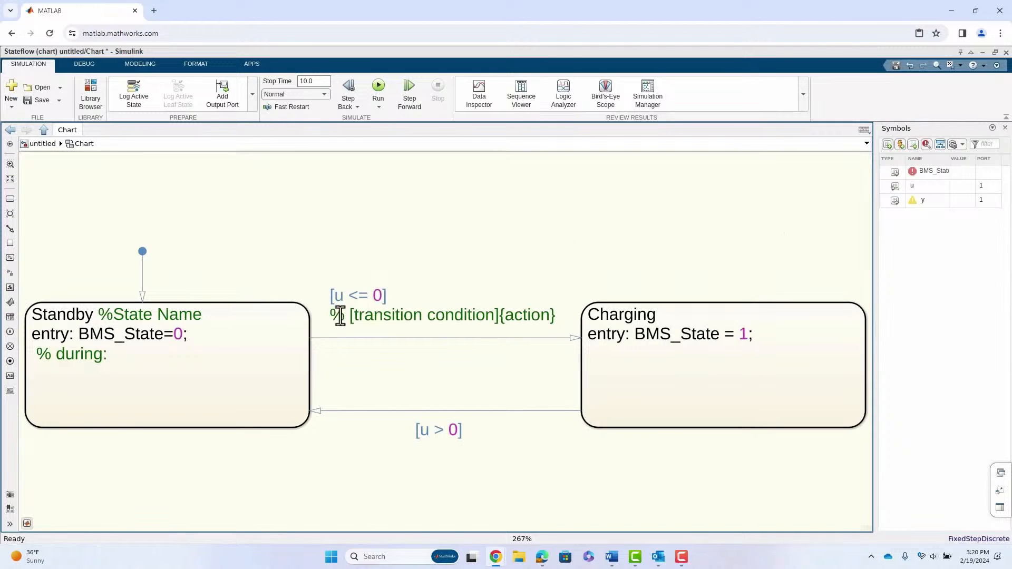
- Replace u with StateRequest in the condition of the transition from Standby to Charging
left_click(344, 294)
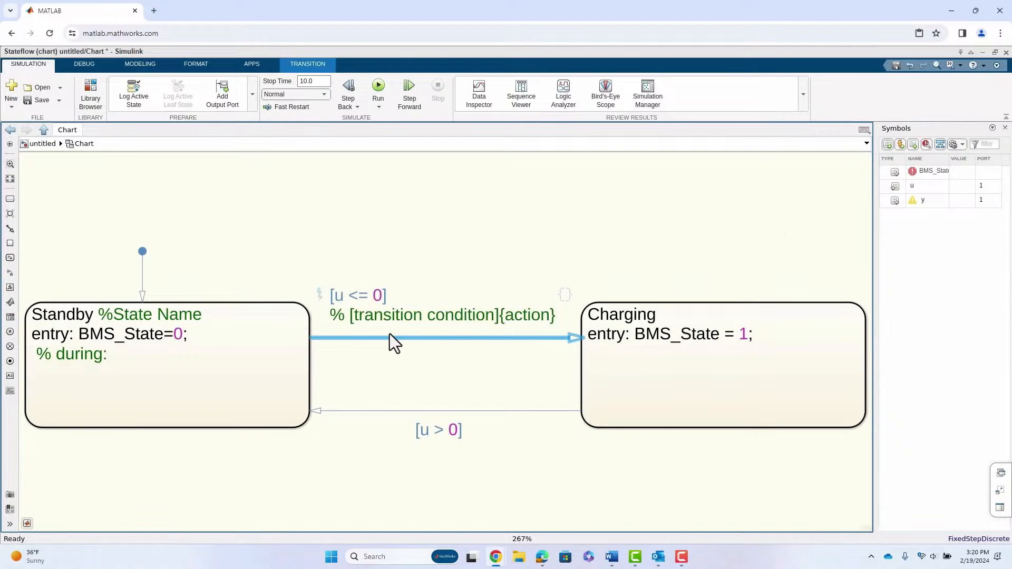
key("BackSpace")
type("State")
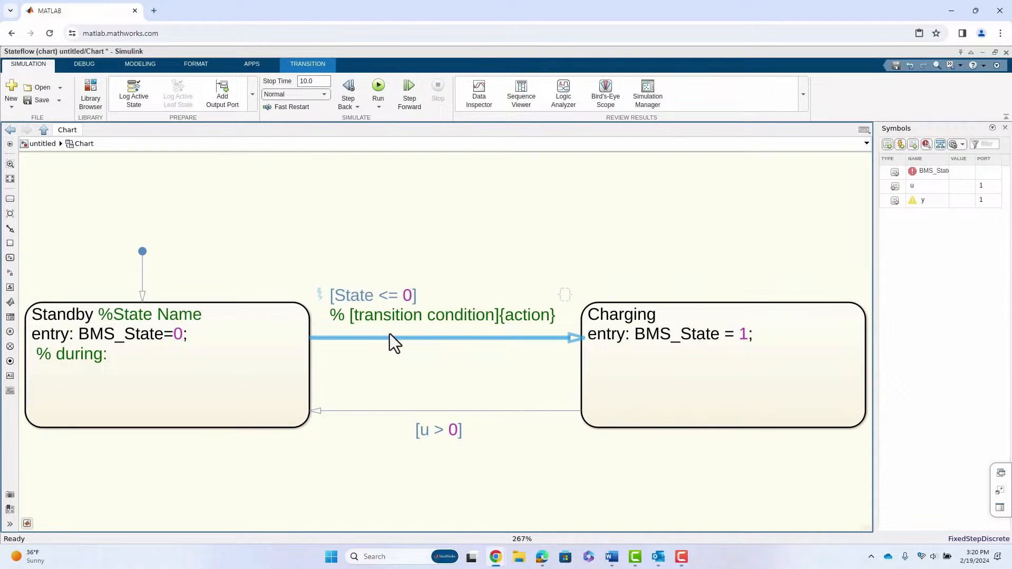
type("Reques")
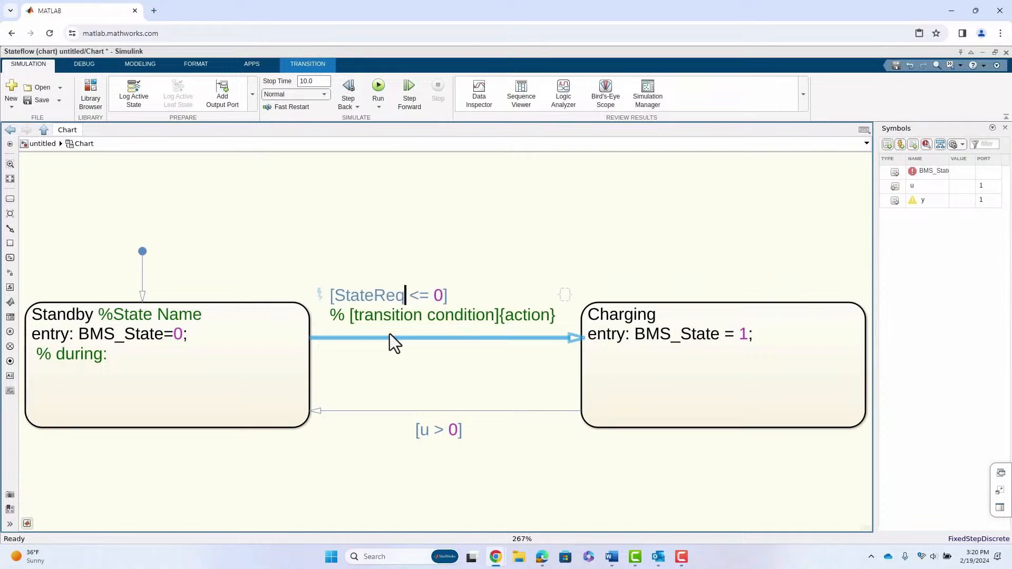
type("t")
- Change the comparison in the Standby-to-Charging condition so that it reads StateRequest > 0
key("Right")
key("Right")
key("Right")
key("Right")
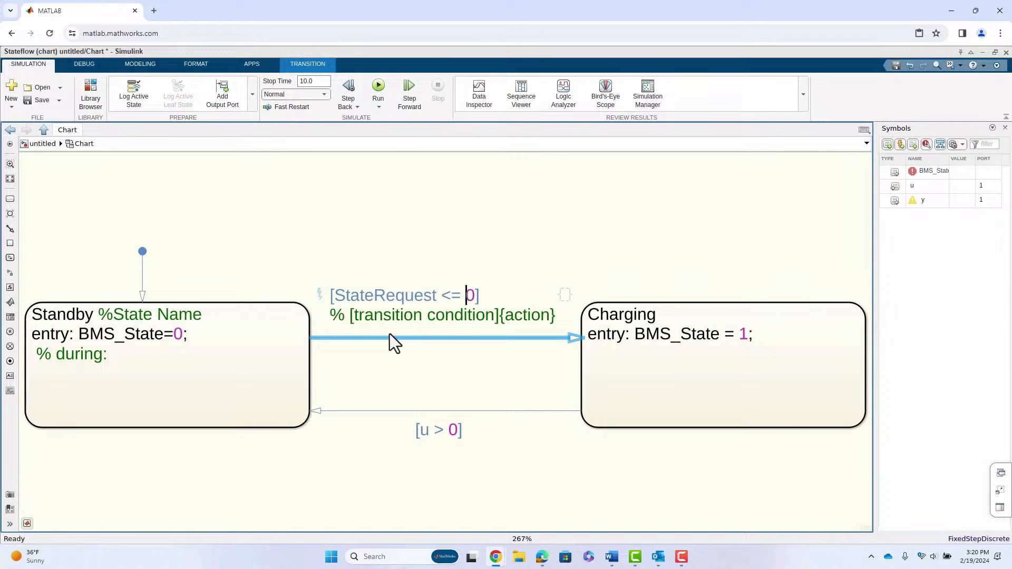
key("Left")
key("Left")
key("BackSpace")
type(">")
key("Right")
key("Right")
key("Right")
key("Left")
key("Left")
key("BackSpace")
- Delete the transition condition and action comment beneath the Standby-to-Charging condition
left_click_drag(332, 313, 585, 335)
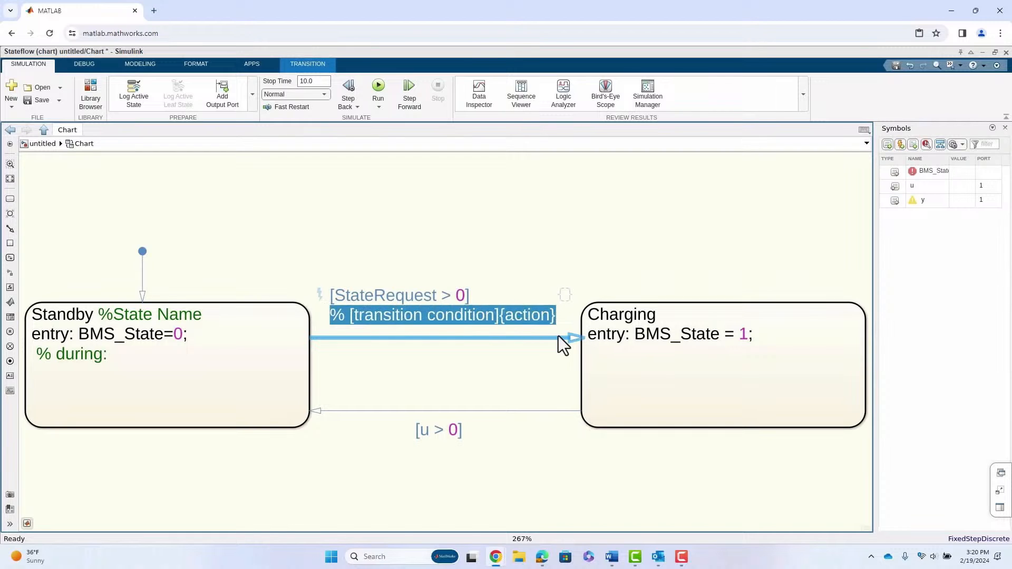
key("BackSpace")
left_click(517, 463)
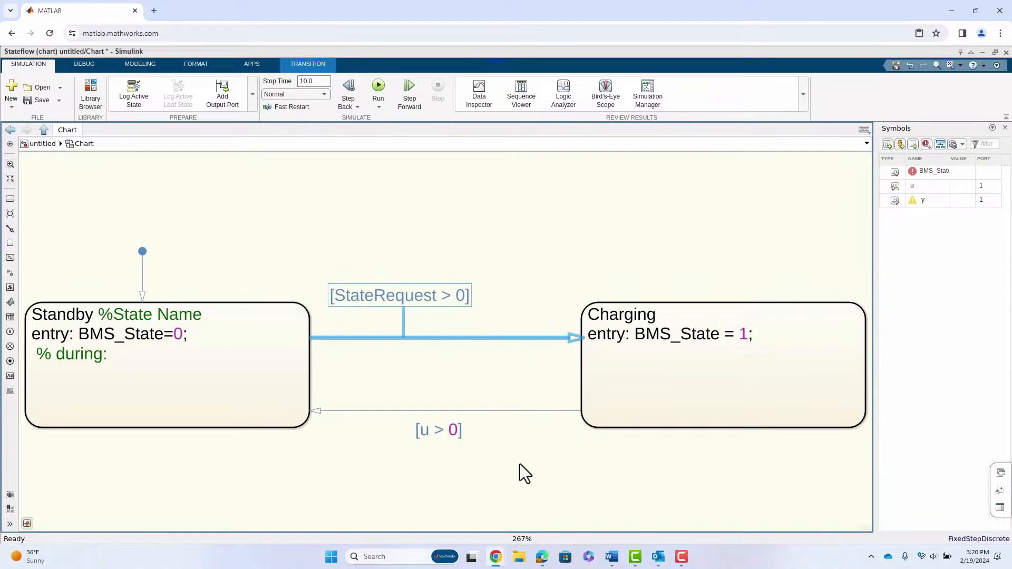
- Replace u with StateRequest in the condition of the return transition from Charging to Standby
left_click(433, 429)
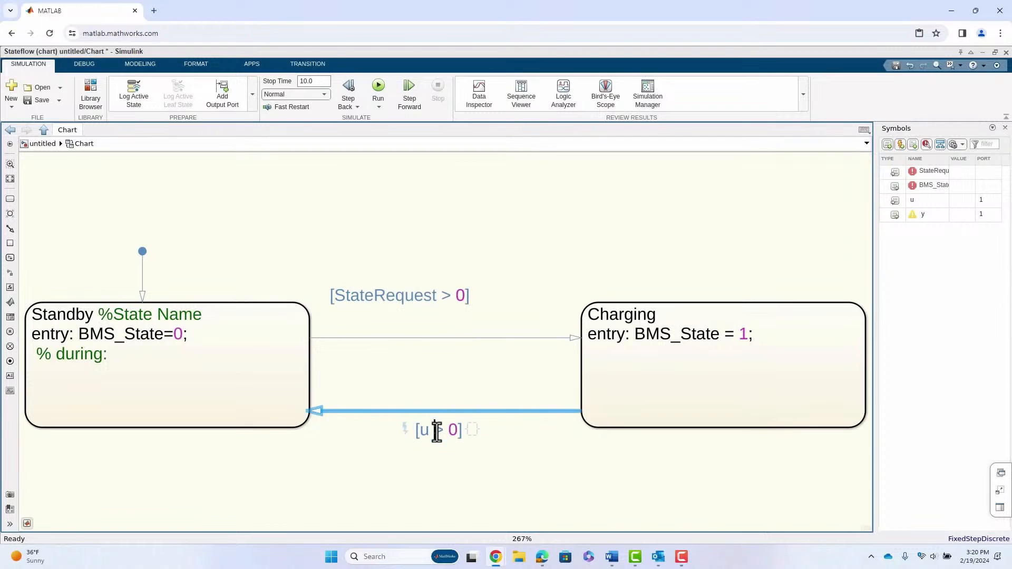
key("BackSpace")
type("Sta")
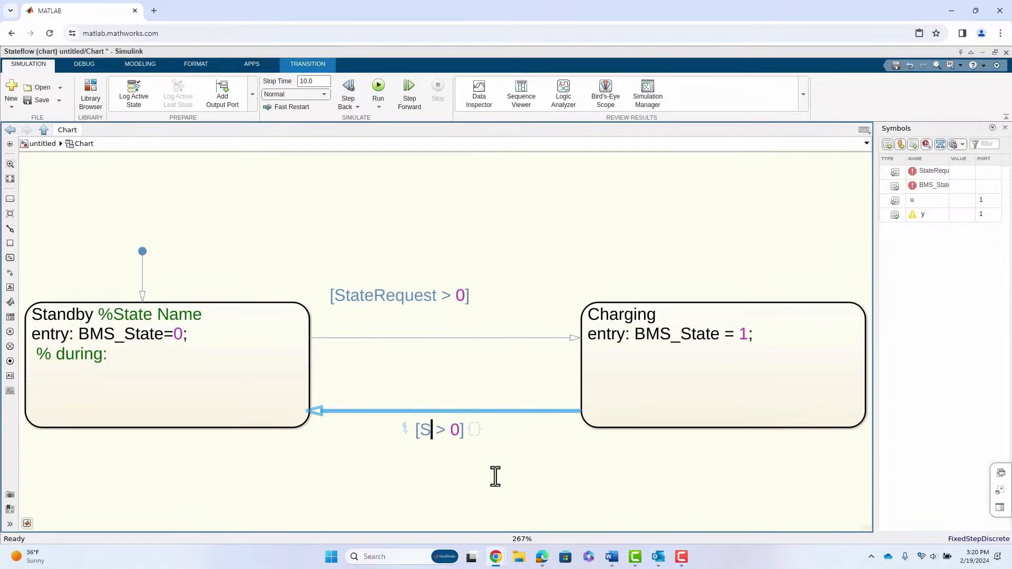
type("te")
type("Request")
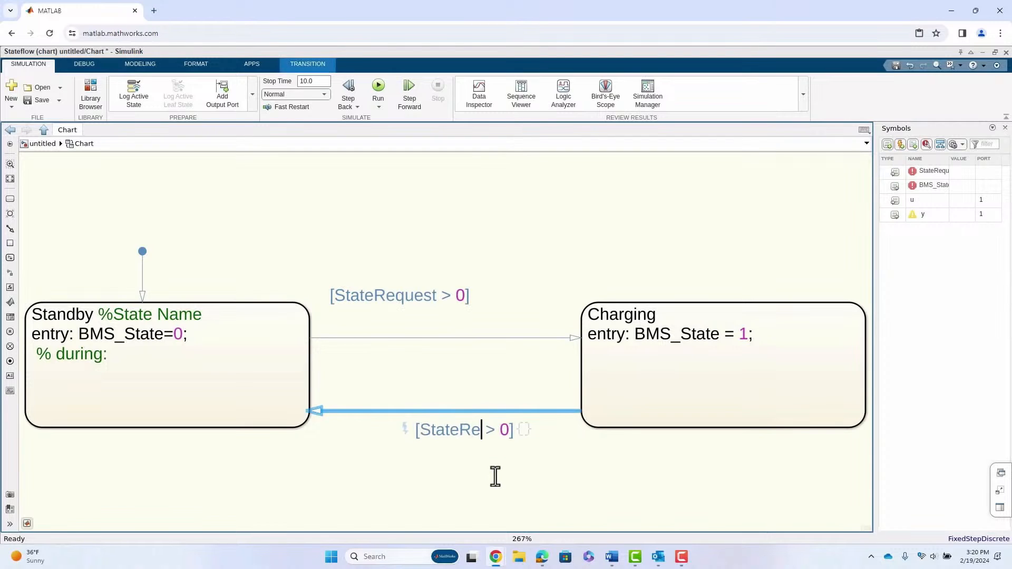
- Change the comparison in the Charging-to-Standby condition so that it reads StateRequest <= 0
key("Right")
key("Right")
key("BackSpace")
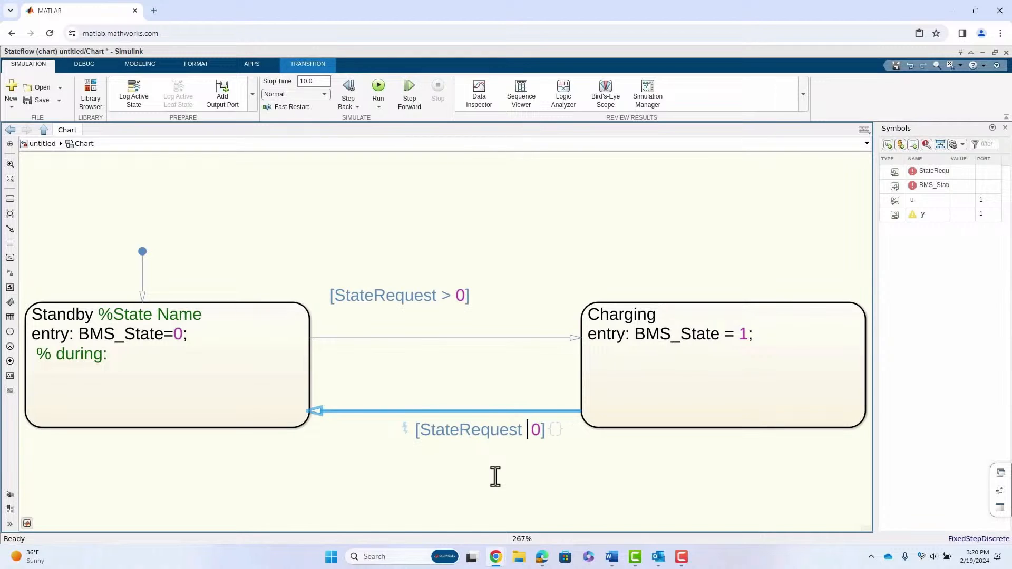
type("<=")
left_click(688, 495)
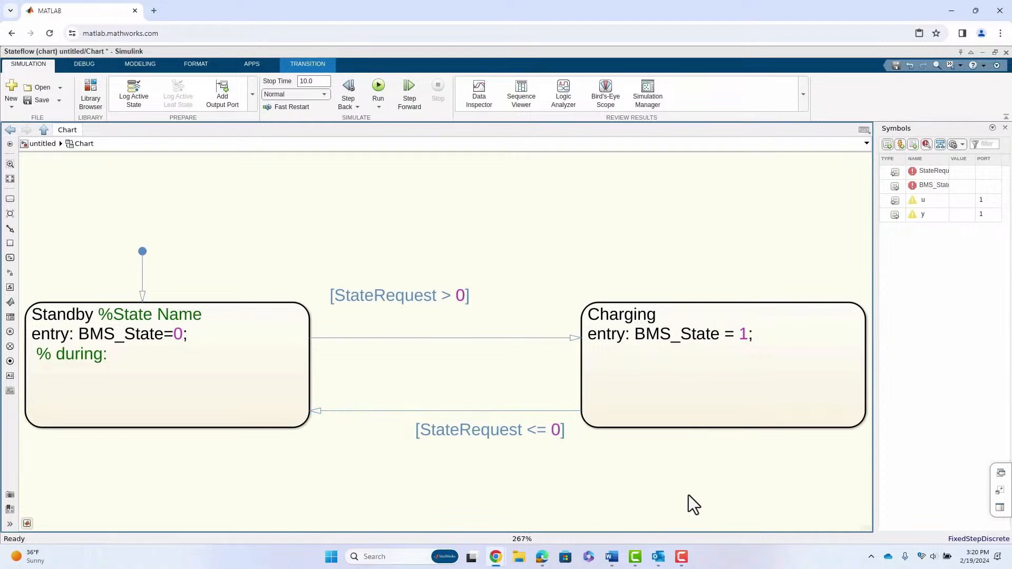
left_click(518, 429)
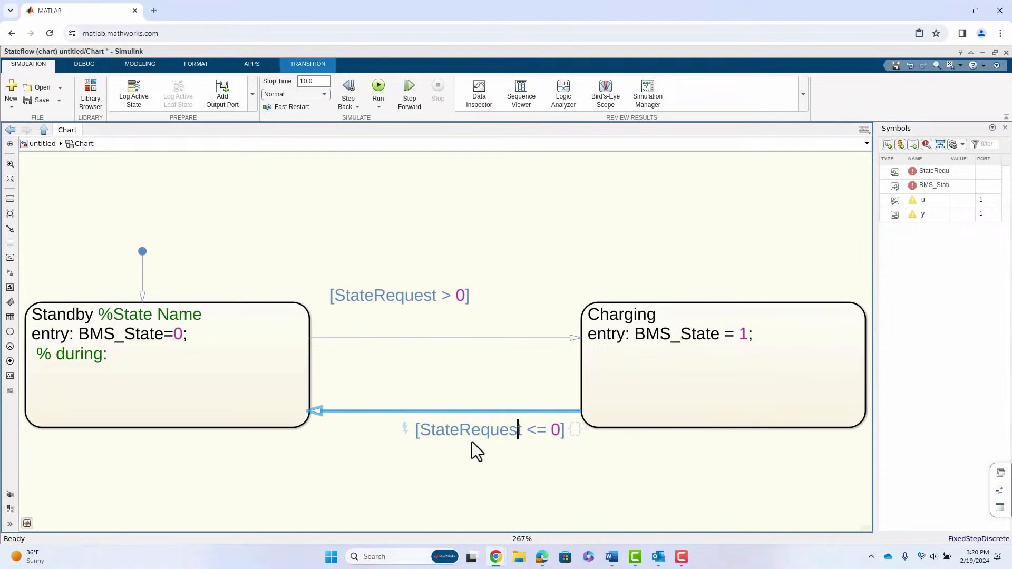
left_click(721, 506)
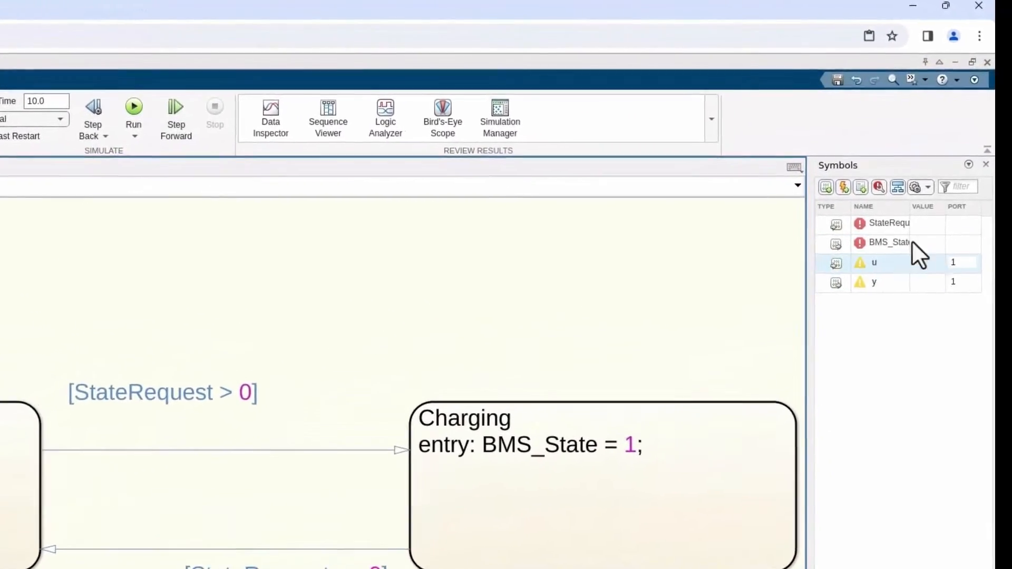
- Resolve the undefined StateRequest symbol by creating it as data with input scope
left_click(887, 227)
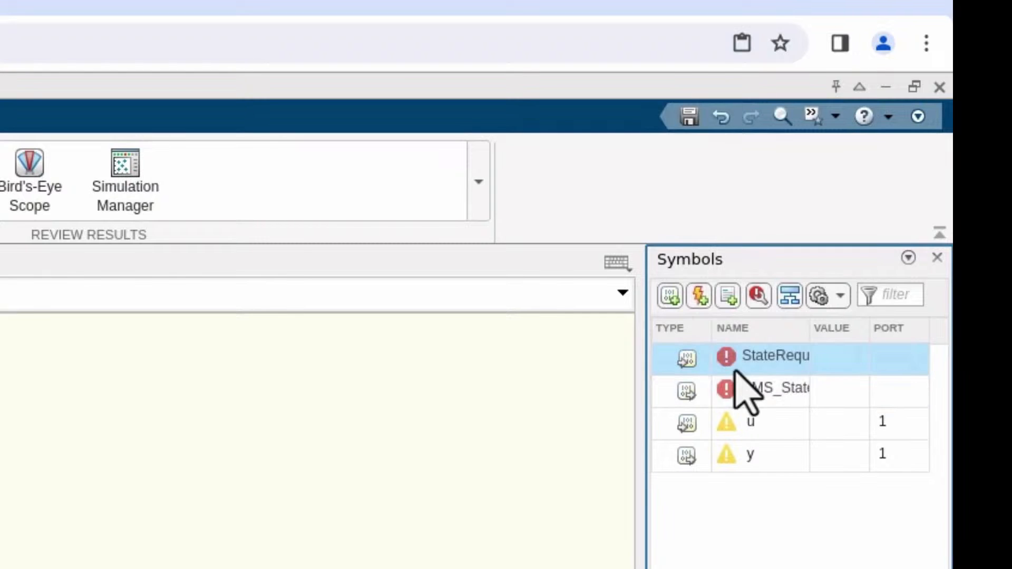
mouse_move(723, 358)
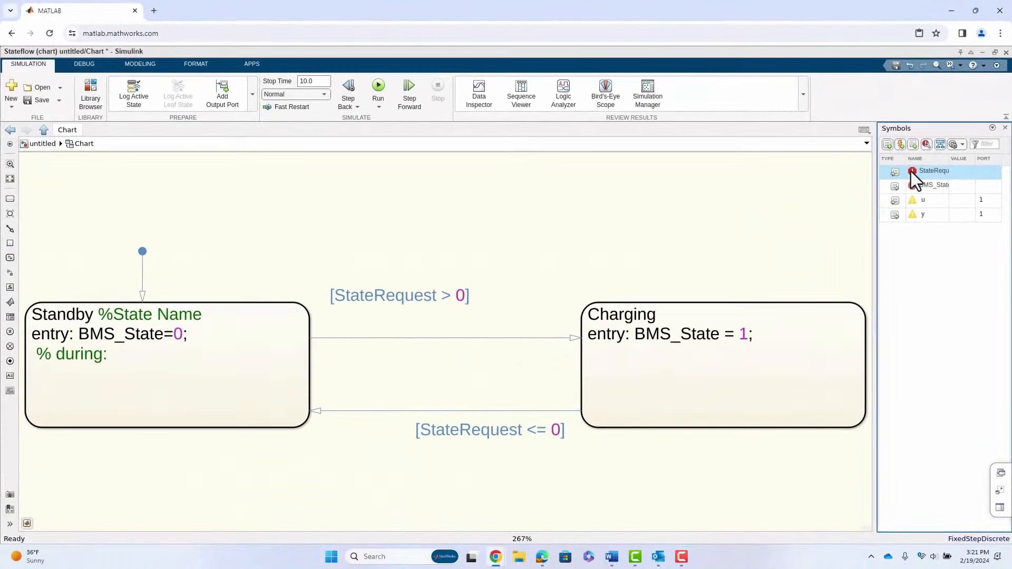
left_click(723, 358)
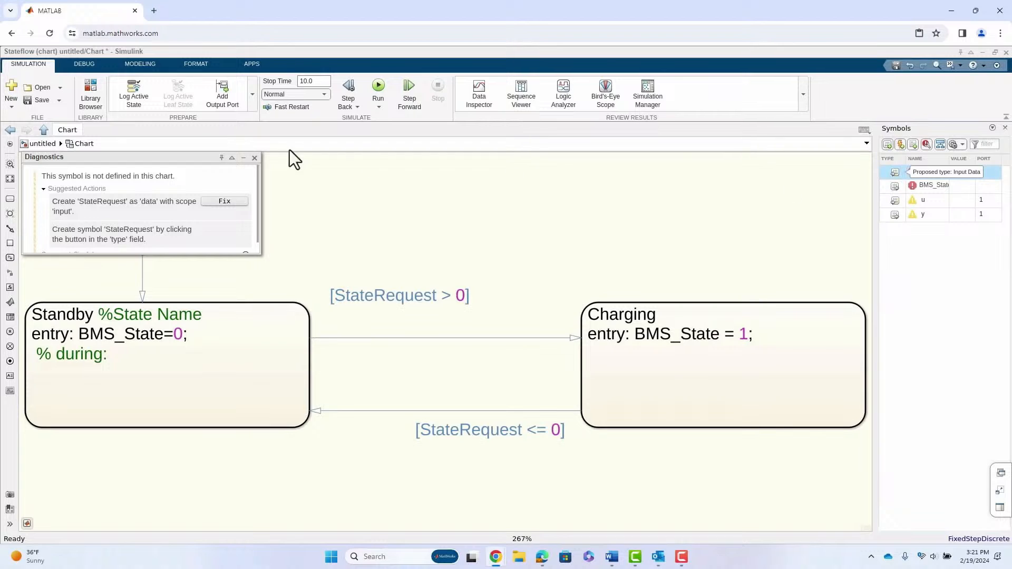
left_click(232, 203)
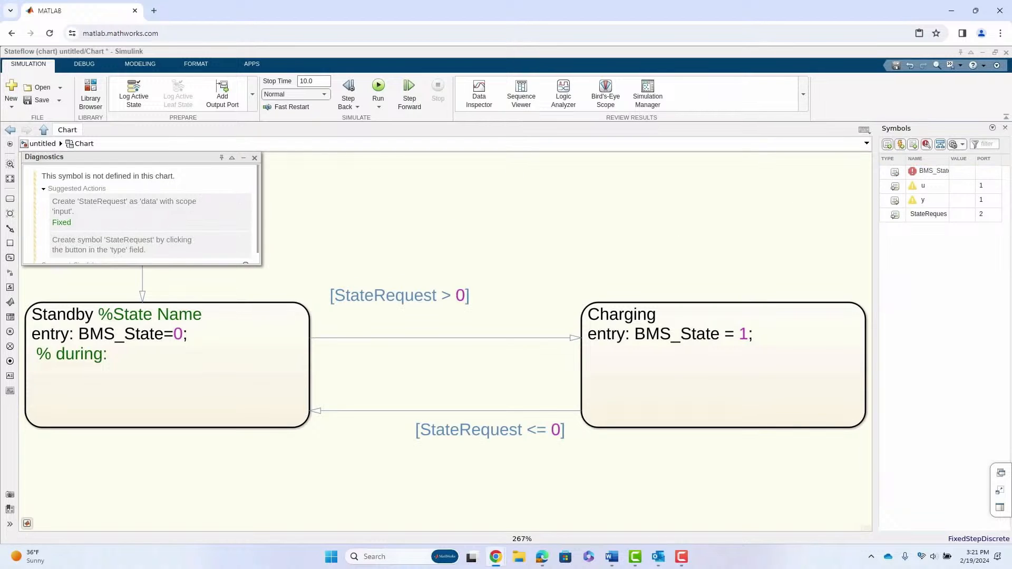
- Resolve the undefined BMS_State symbol by creating it as data with output scope
left_click(931, 174)
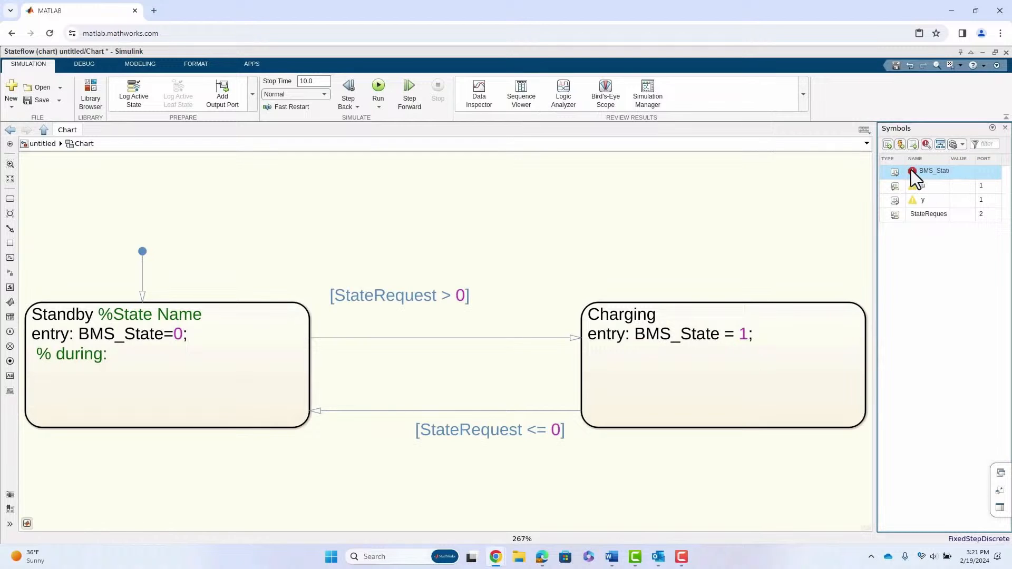
left_click(911, 170)
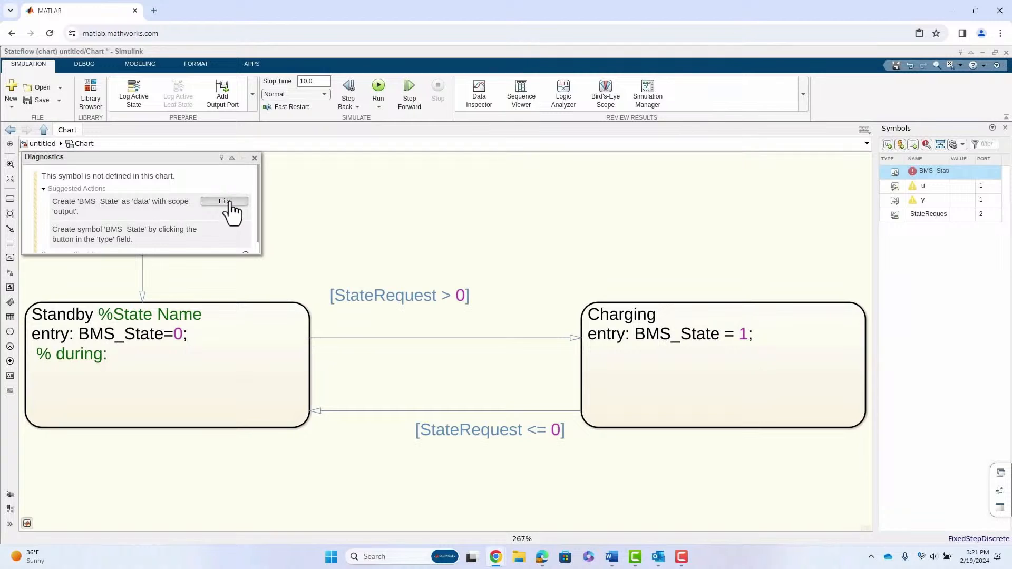
left_click(227, 201)
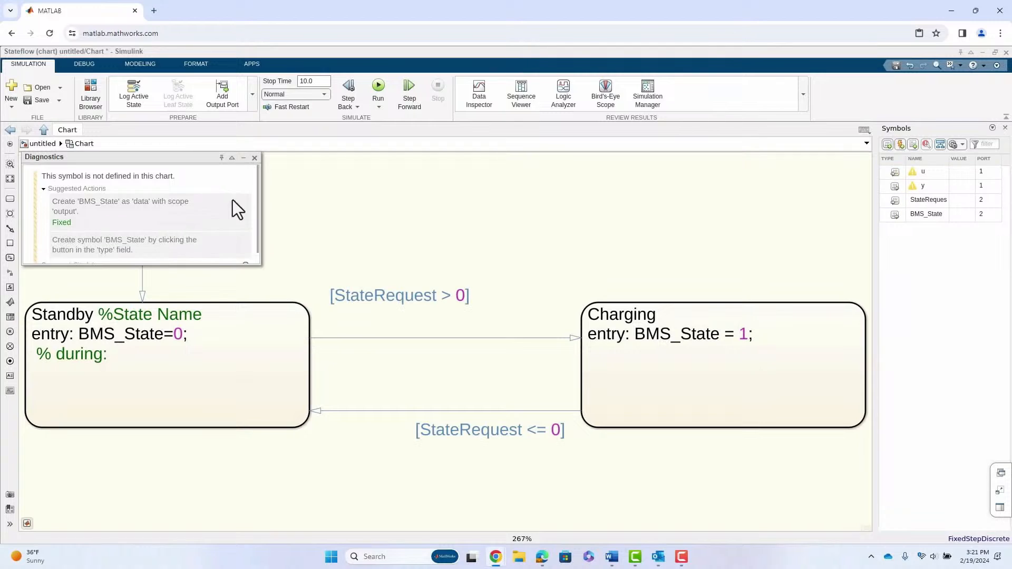
- Remove the unused template symbols u and y from the chart
right_click(925, 175)
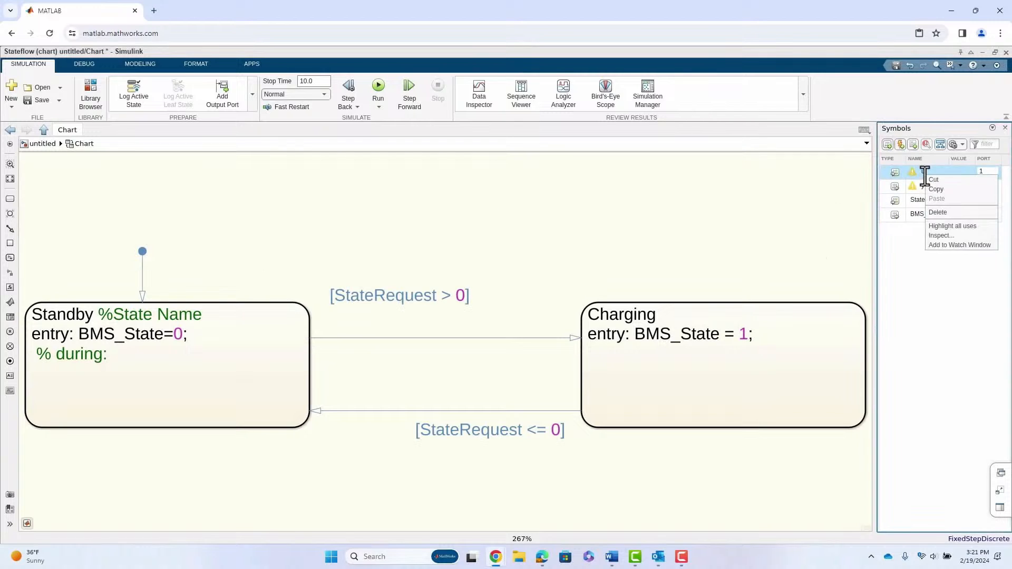
left_click(934, 179)
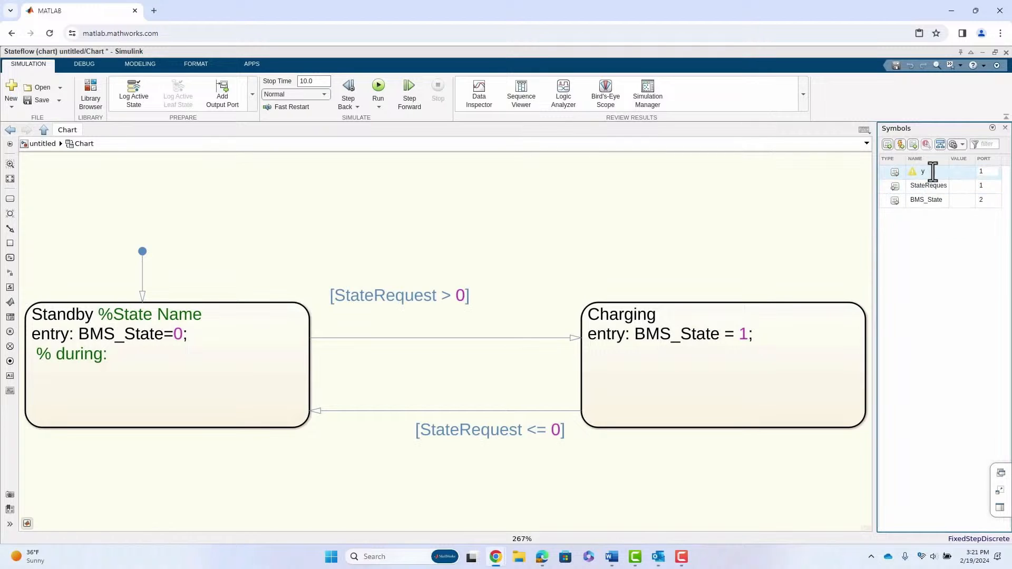
right_click(935, 173)
left_click(946, 207)
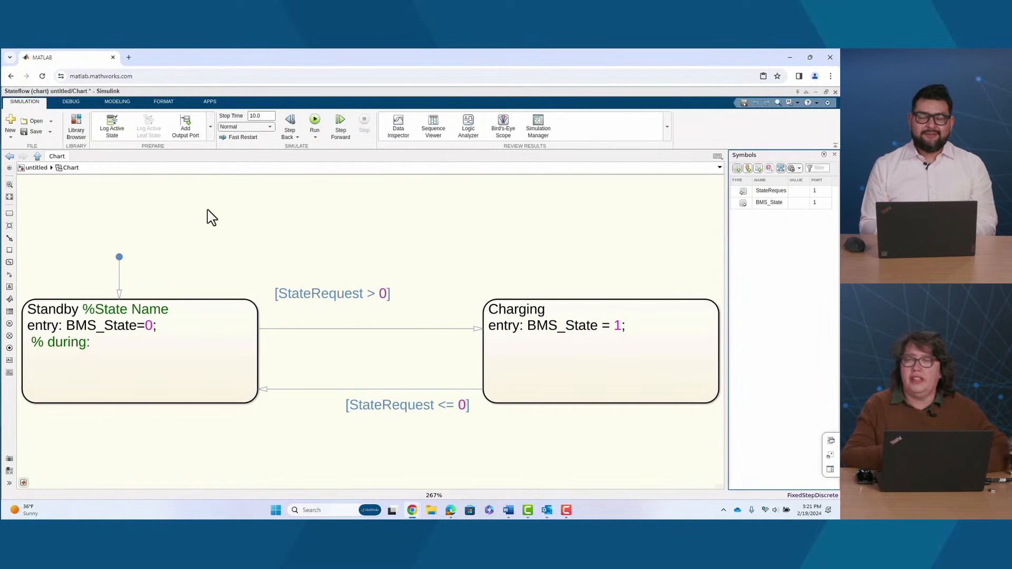
- Add a state named Fault below the existing states with the entry action BMS_State=-1;
left_click(10, 213)
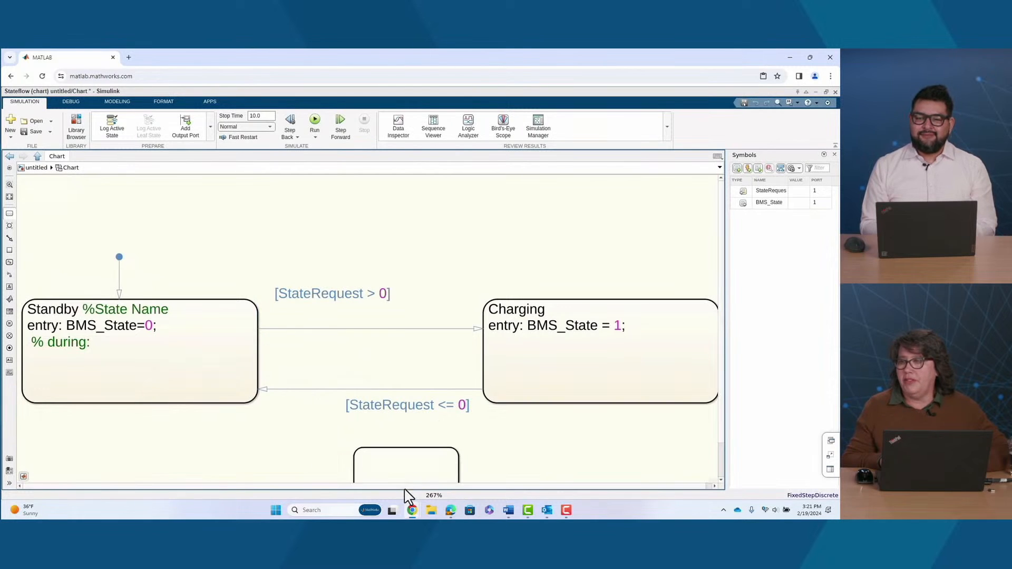
left_click(369, 477)
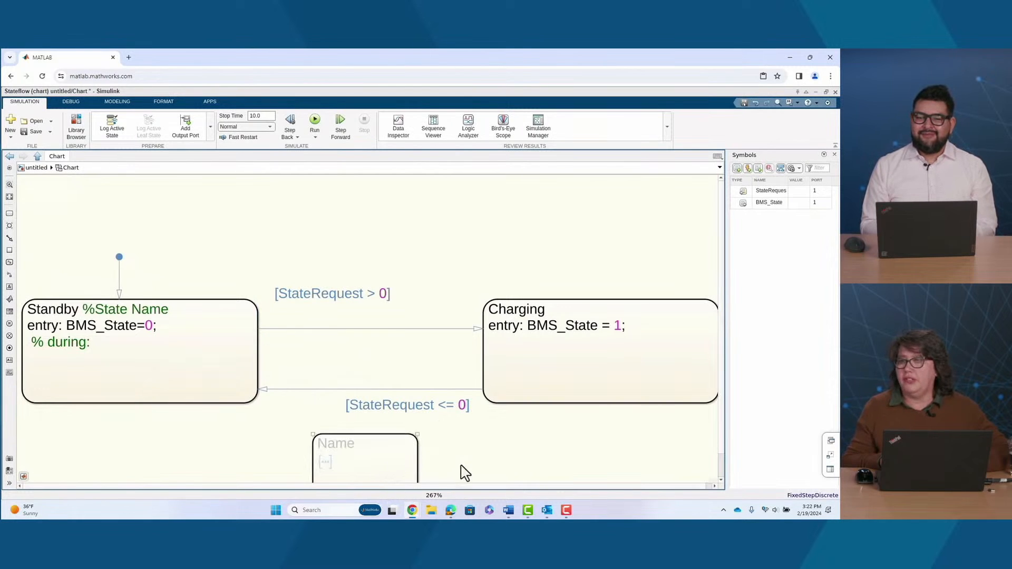
type("Fault")
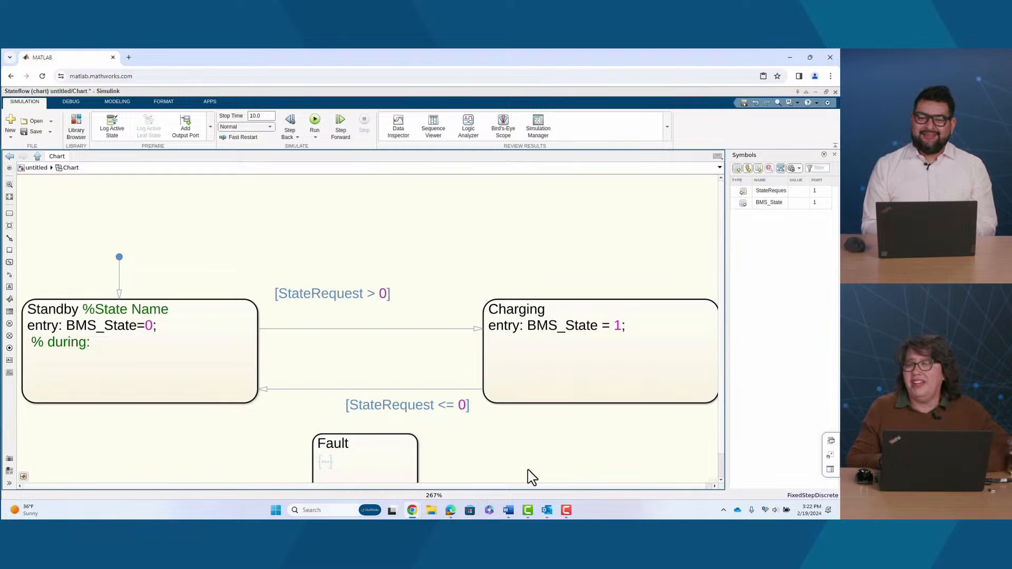
key("Return")
type("entry")
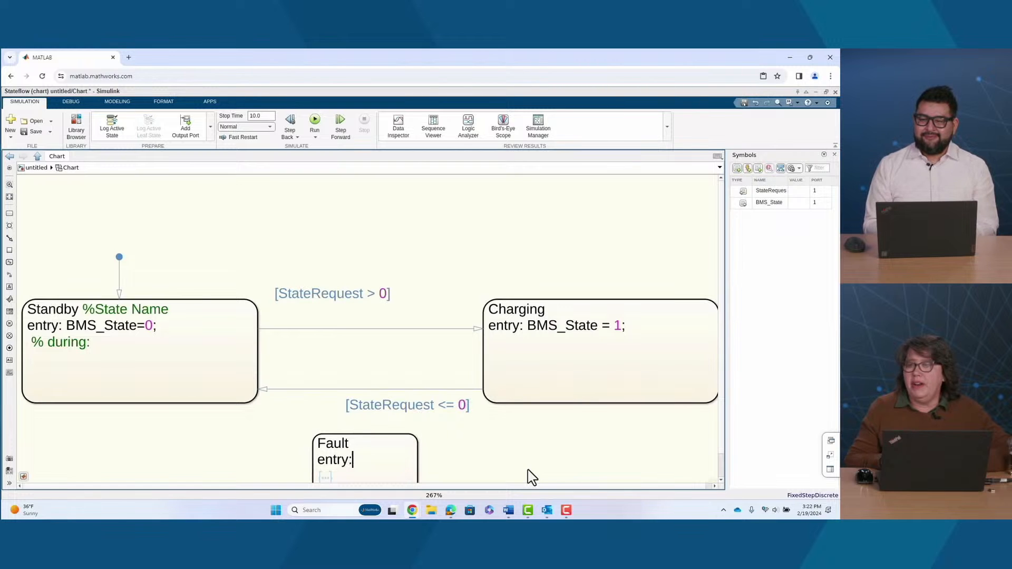
type(": BMS_State")
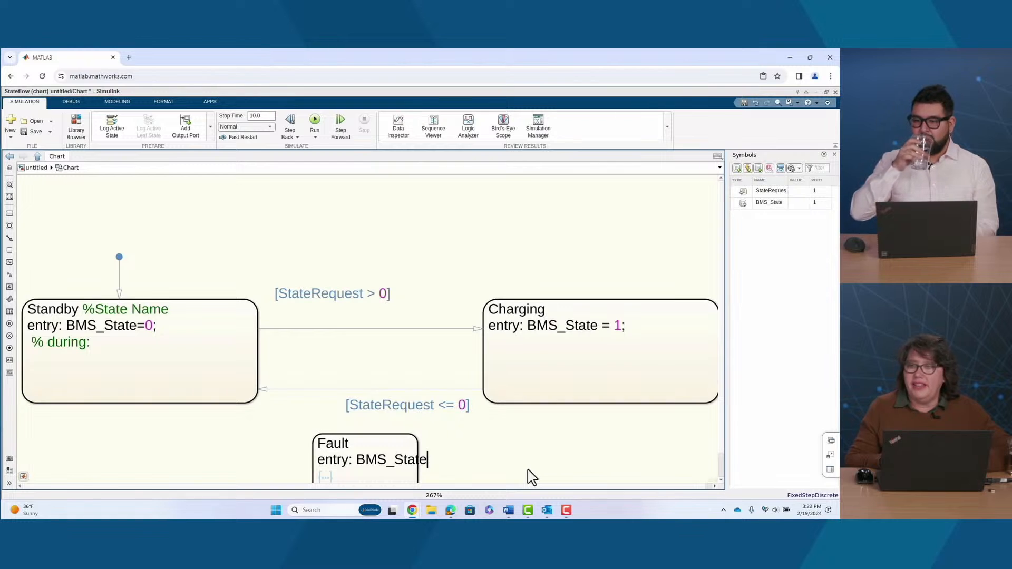
type("=")
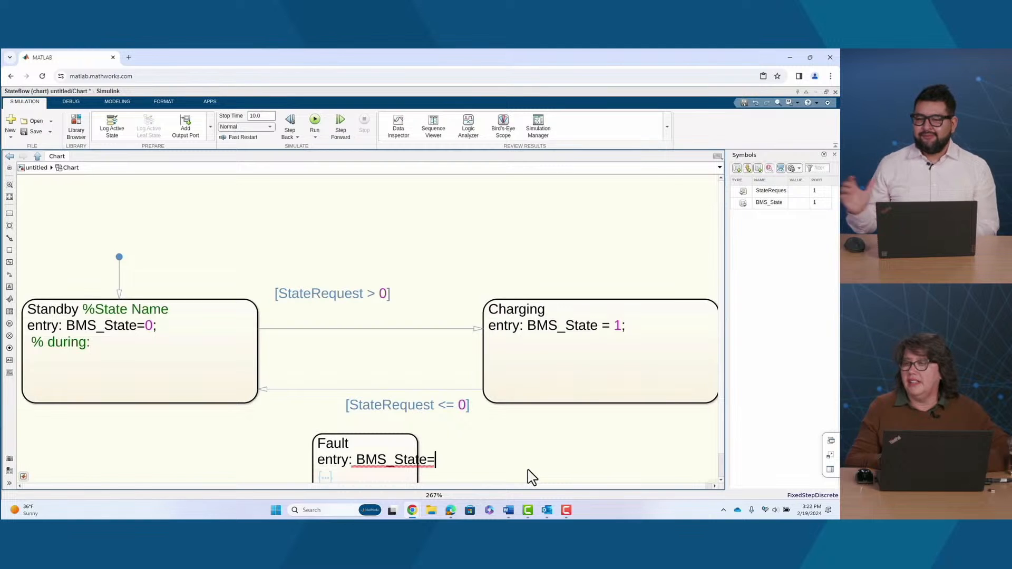
type("-1;")
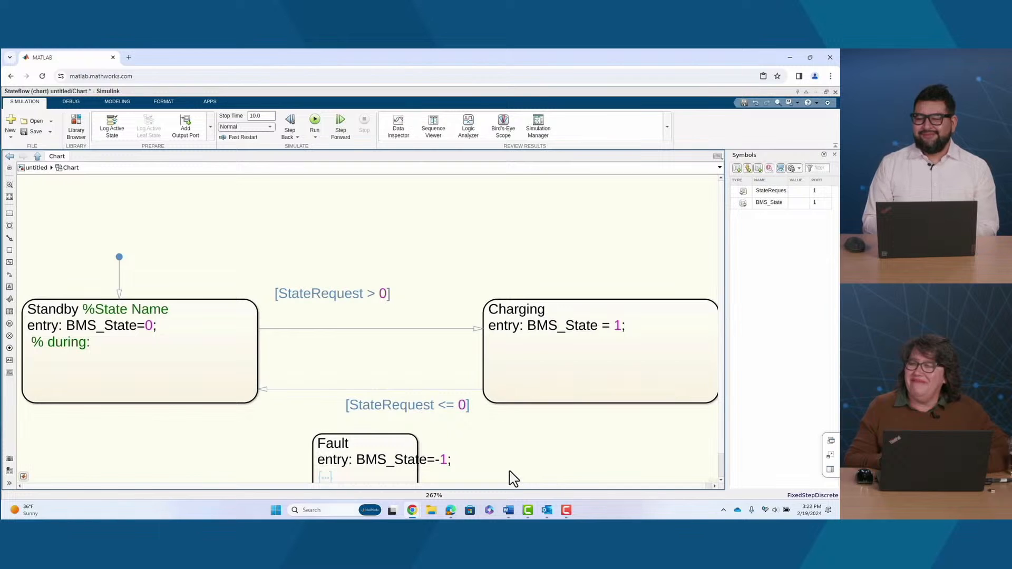
- Widen the Fault state so its entry action fits inside, and move it slightly lower below Standby and Charging
left_click(416, 437)
left_click_drag(416, 437, 507, 445)
left_click(552, 479)
scroll(549, 479, "down", 2)
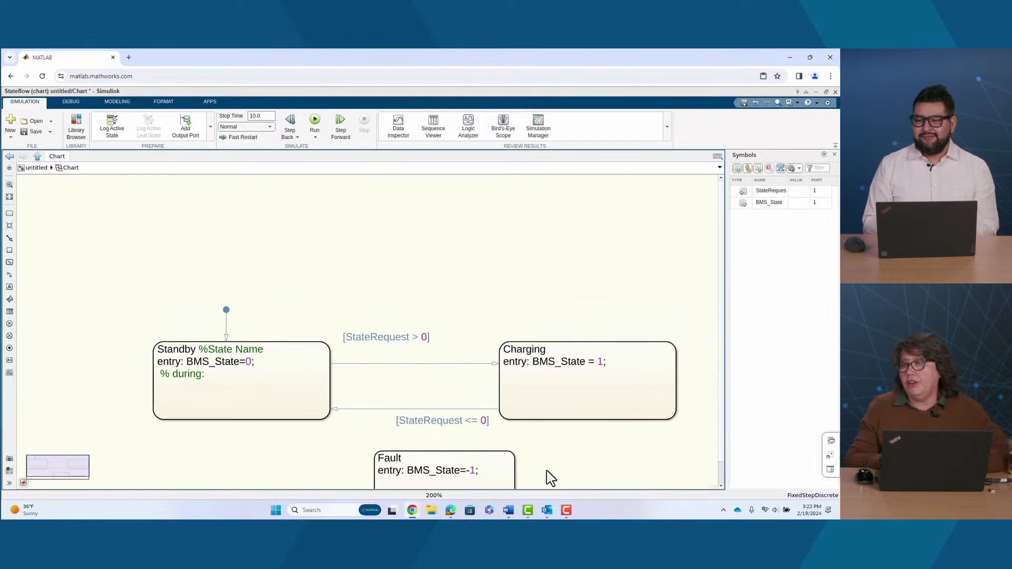
scroll(519, 458, "up", 2)
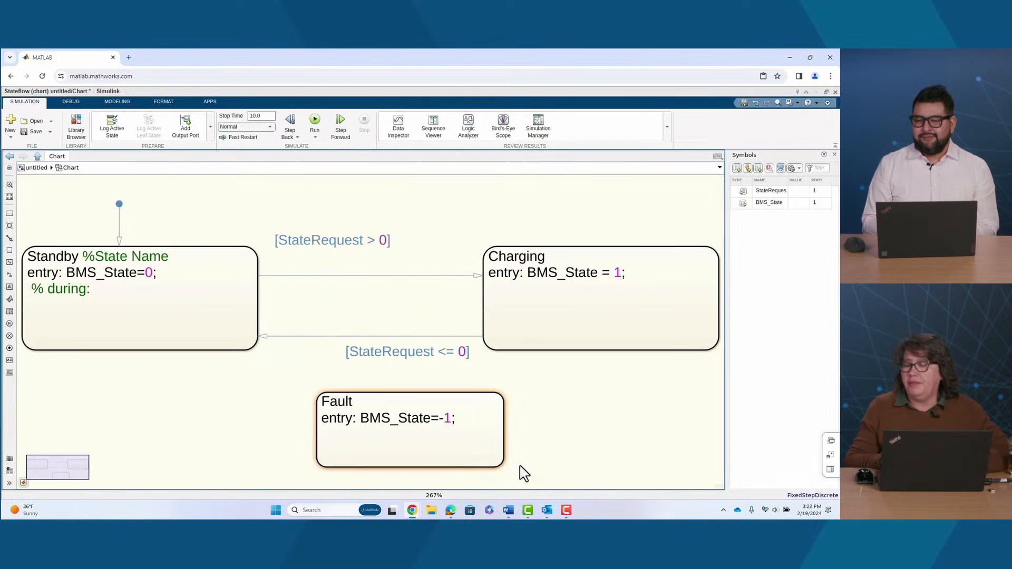
mouse_move(443, 461)
left_mouse_down()
mouse_move(446, 492)
mouse_move(445, 477)
left_mouse_up()
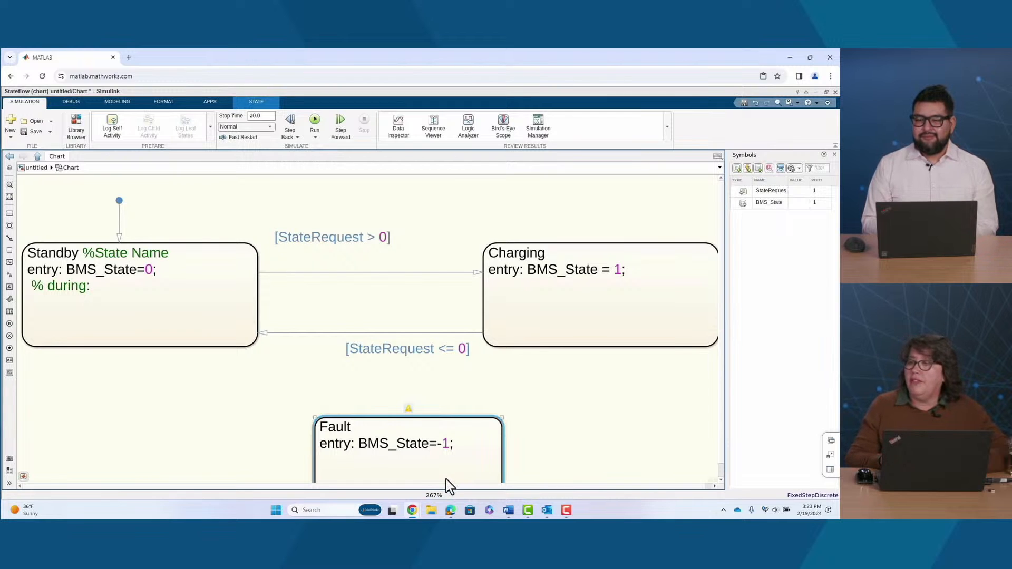
- Draw a transition from Charging to Fault with the condition [Temp_Battery<-15]
left_click_drag(587, 348, 507, 456)
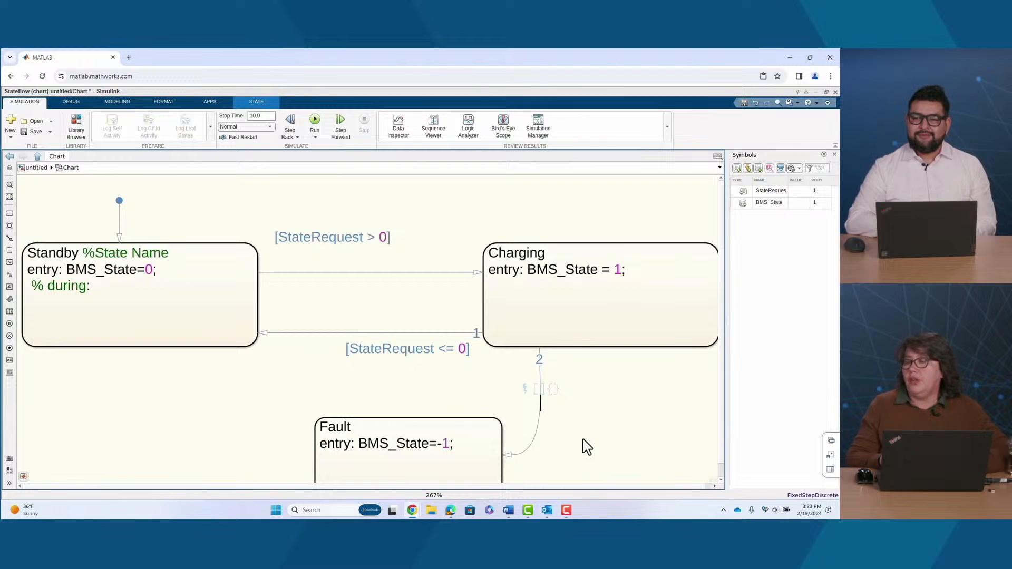
type("[T]")
type("emp_")
type("Battery")
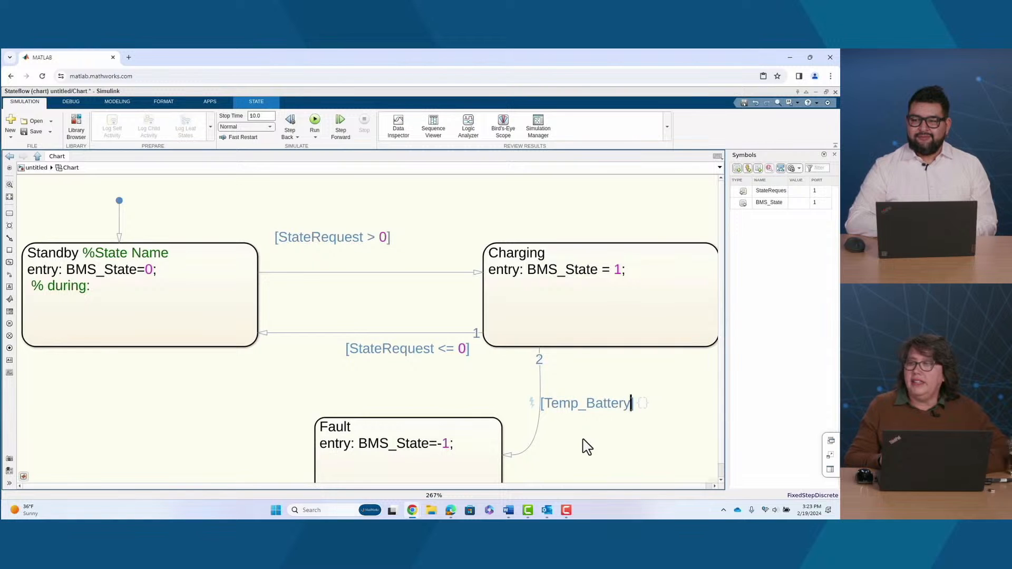
type("<-15")
left_click(587, 446)
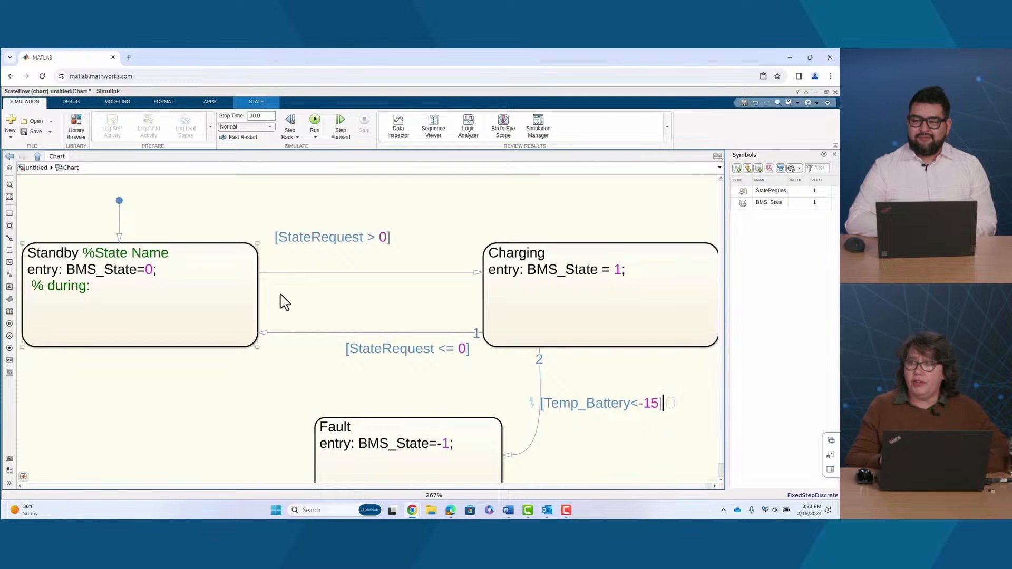
- Draw a transition from Standby to Fault with the condition [Temp_Battery<-15]
left_click_drag(235, 359, 331, 416)
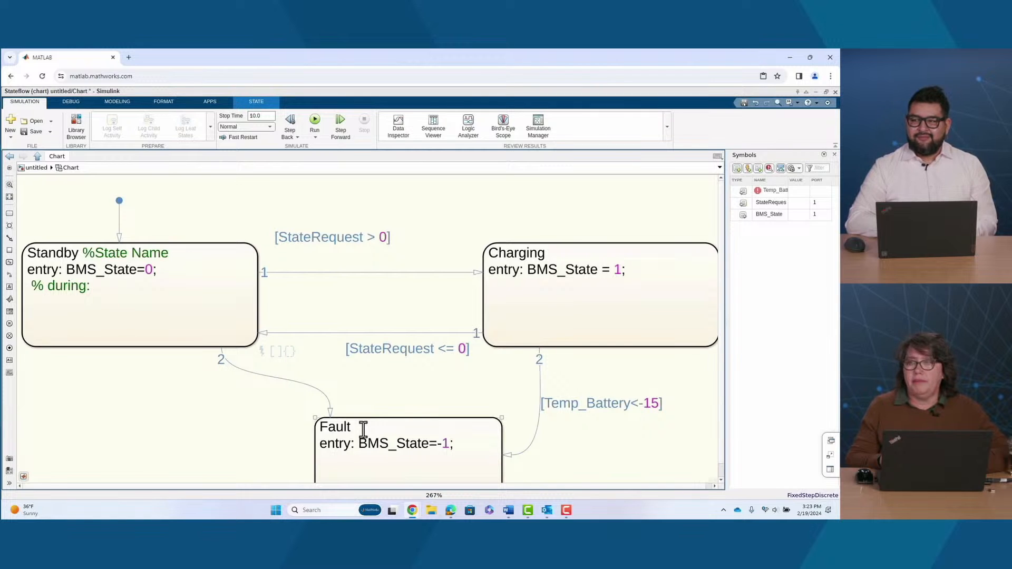
type("[T")
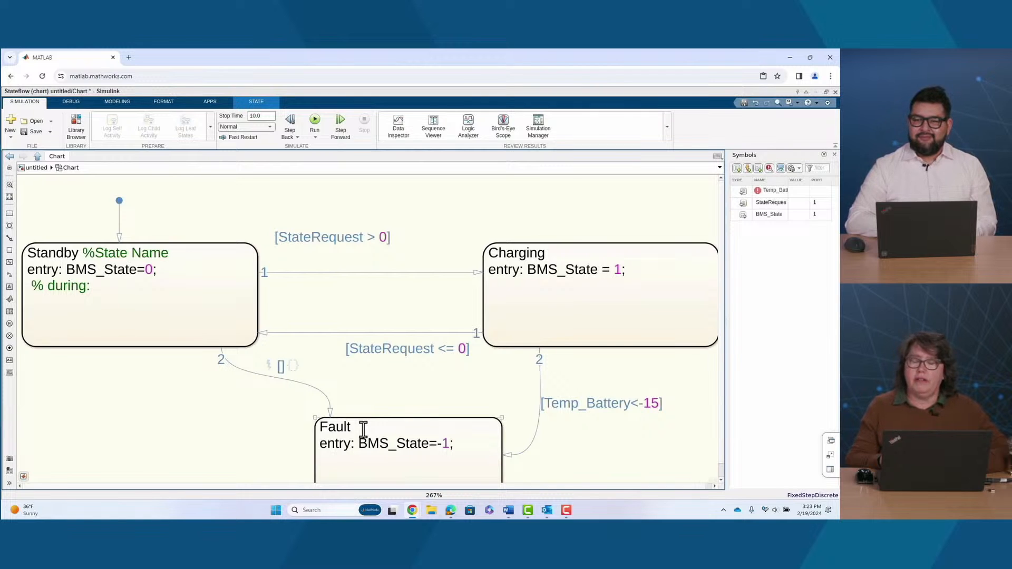
type("e")
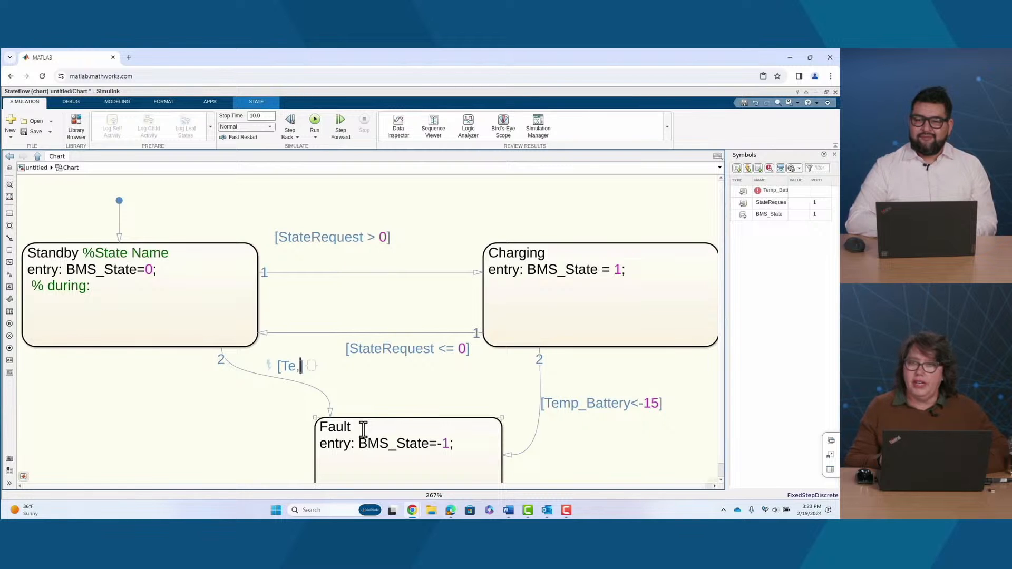
type("mp_Batter")
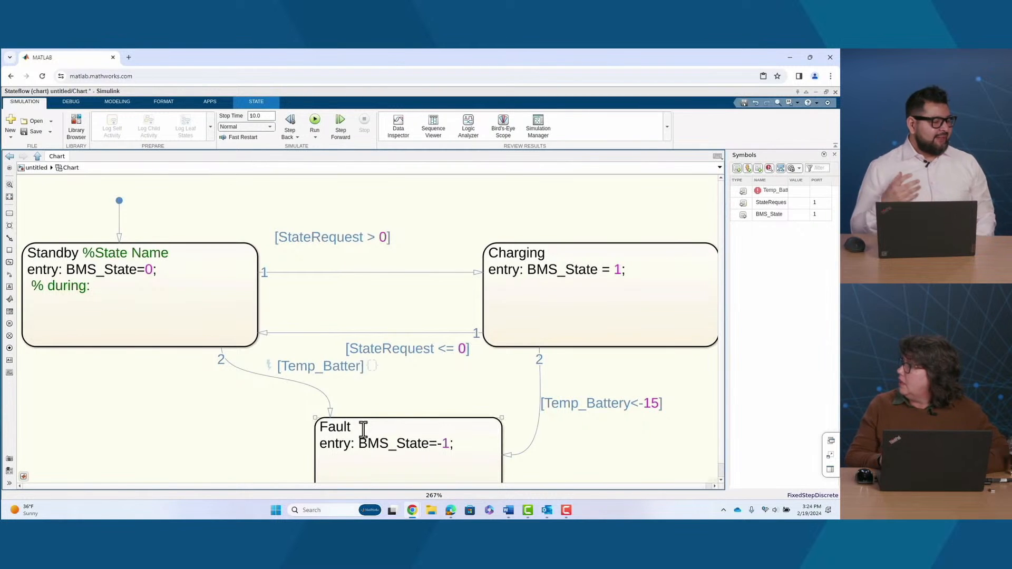
type("y<")
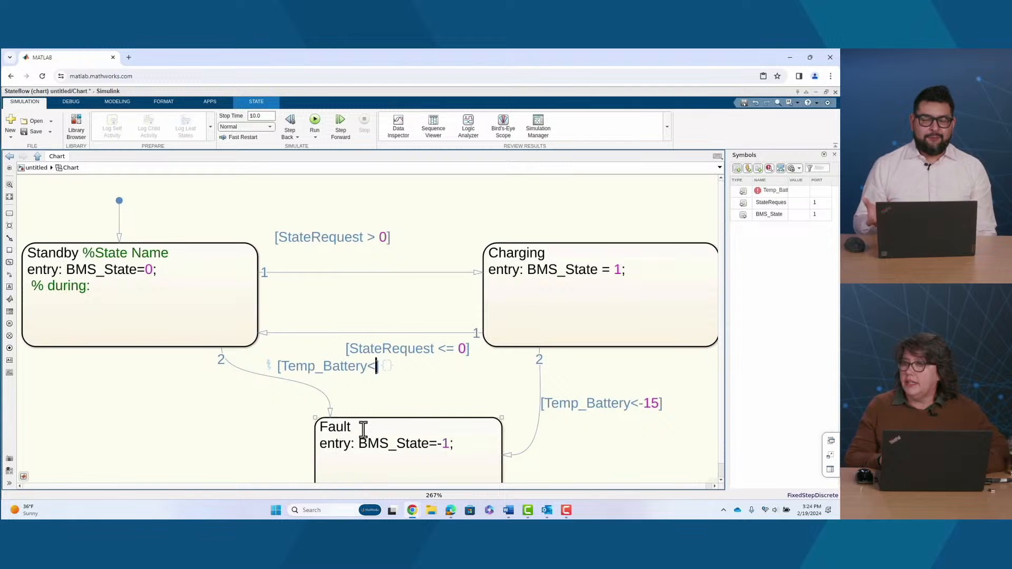
type("-15")
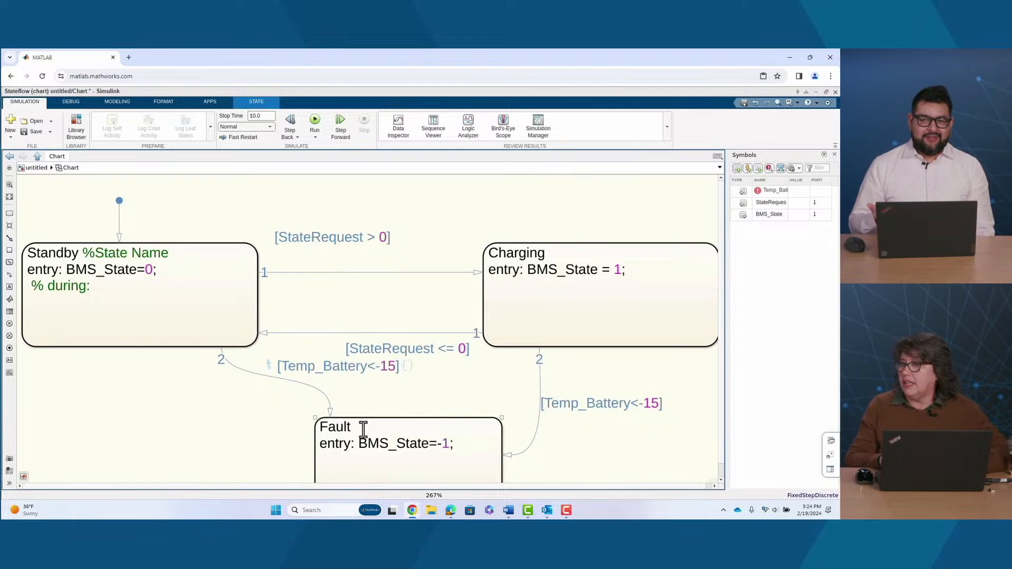
- Rearrange the chart with Standby directly above Fault, Charging off to the side, and a straight vertical Standby-to-Fault transition
scroll(211, 469, "down", 3)
left_click_drag(197, 373, 262, 253)
scroll(358, 448, "down", 2)
left_click_drag(364, 481, 284, 478)
left_click_drag(269, 442, 239, 449)
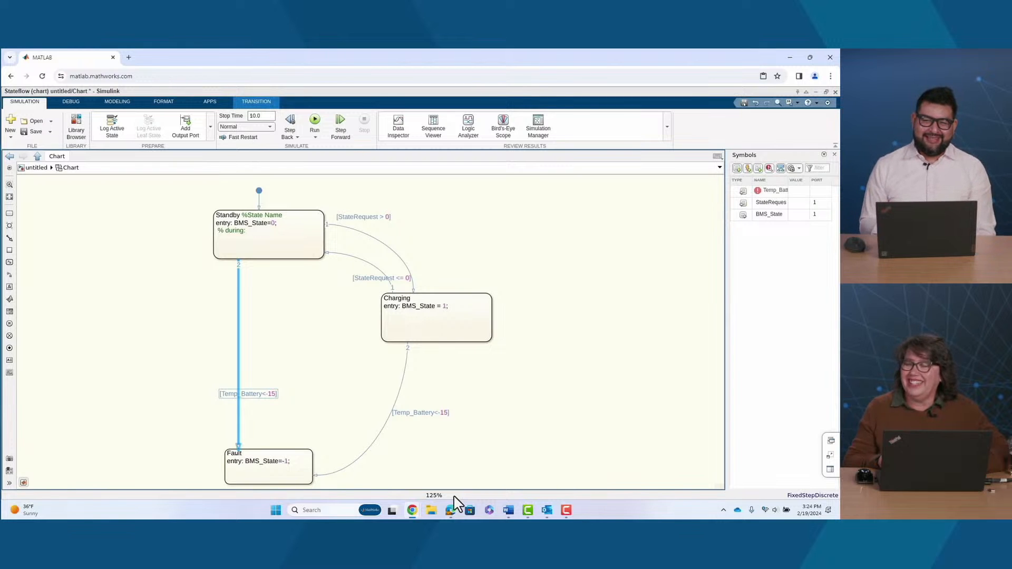
- Draw a straight return transition from Fault to Standby with the condition [Temp_Battery>=-13]
mouse_move(276, 450)
left_mouse_down()
mouse_move(251, 292)
mouse_move(276, 259)
left_mouse_up()
left_click(274, 267)
left_click(278, 354)
left_click(274, 350)
left_click(287, 346)
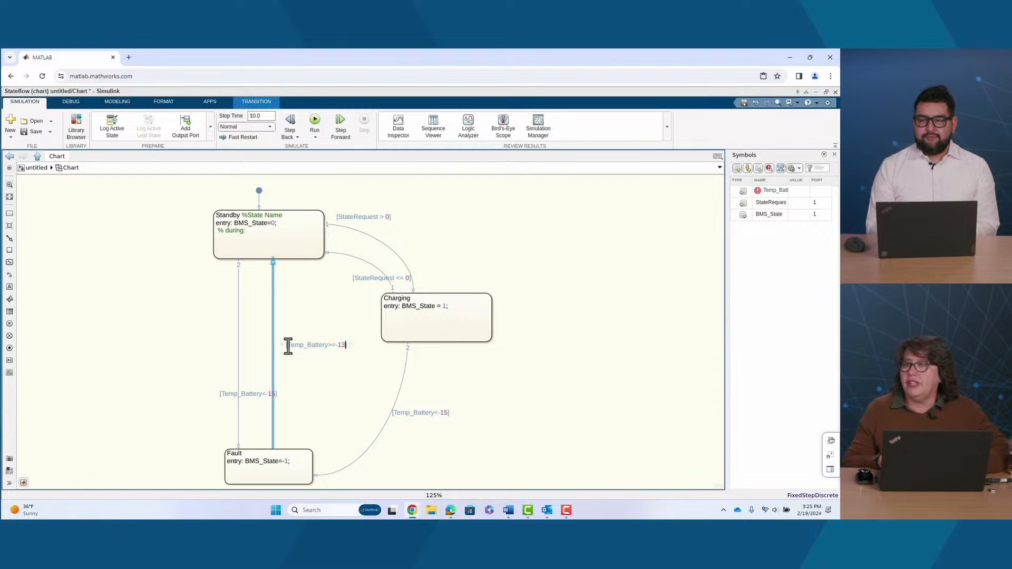
left_click(322, 435)
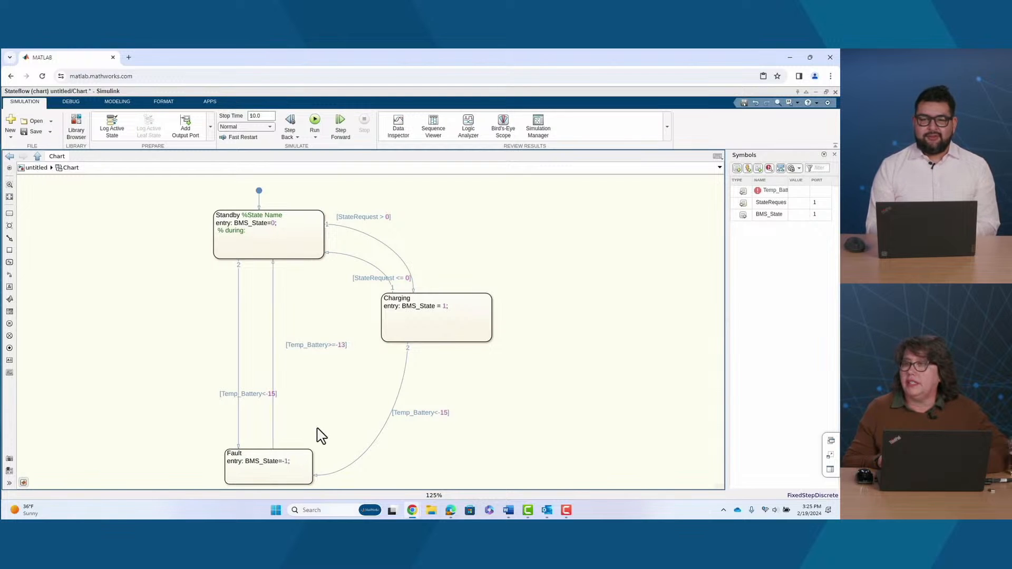
- Move the Fault-to-Standby condition label closer to its transition line
left_click_drag(305, 346, 297, 345)
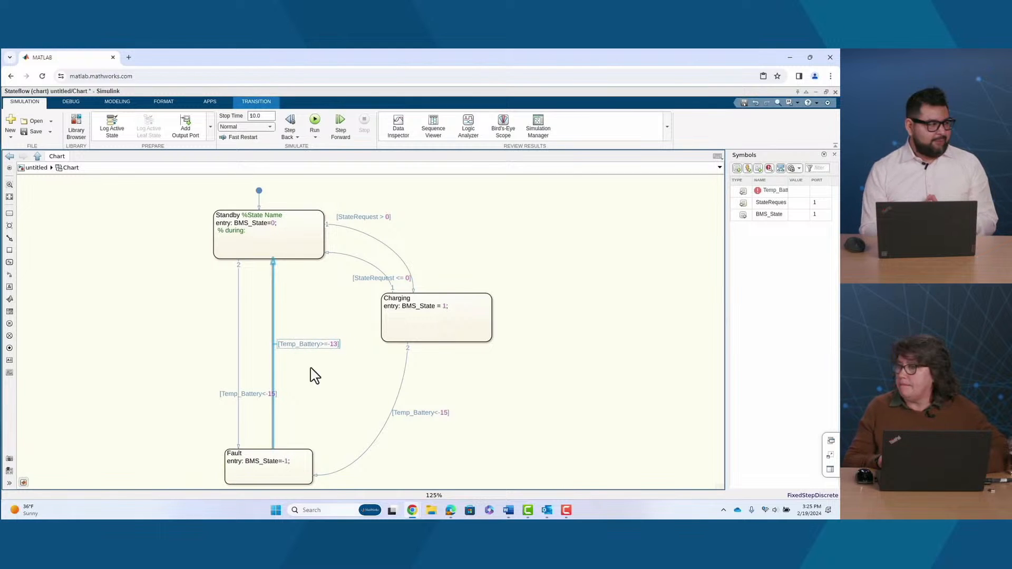
left_click(416, 436)
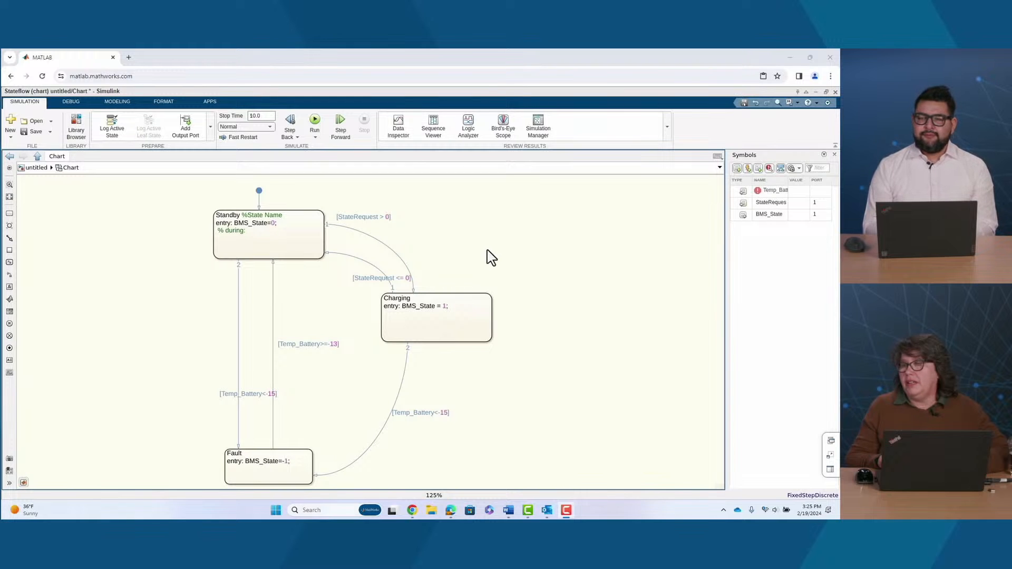
left_click(407, 372)
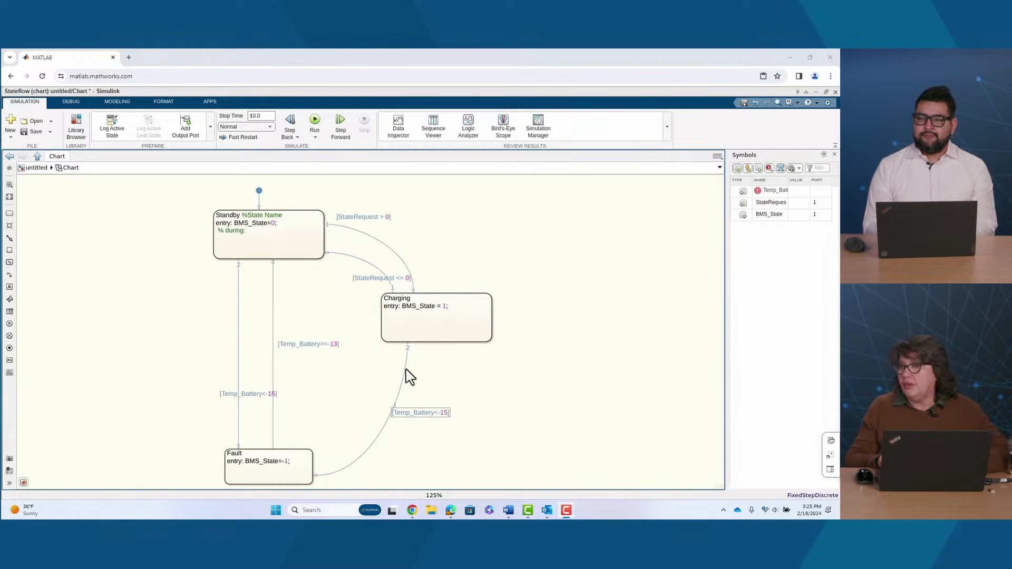
- Set the execution order of the Charging-to-Fault transition to 1 in its properties
right_click(489, 376)
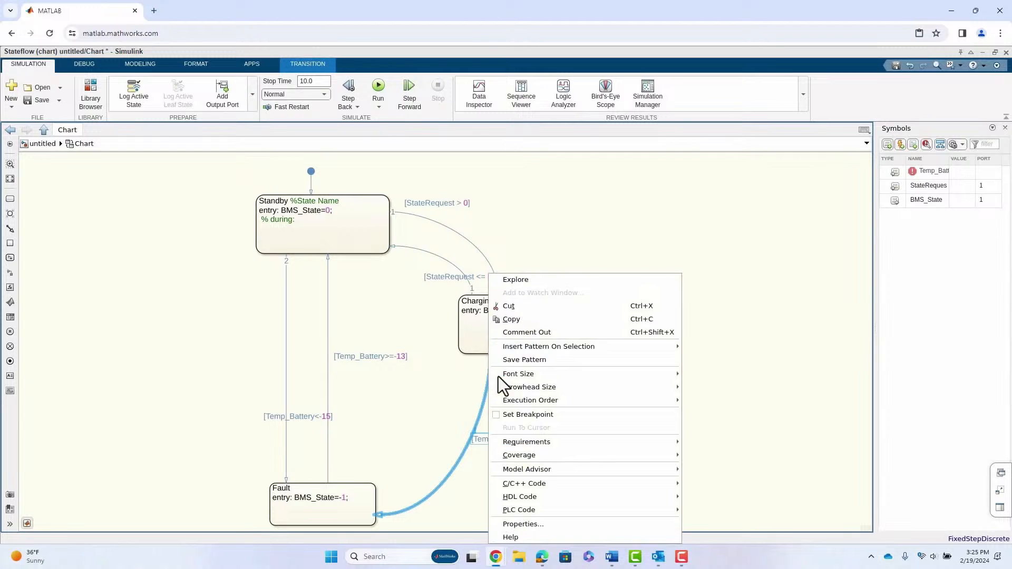
mouse_move(498, 376)
left_click(551, 523)
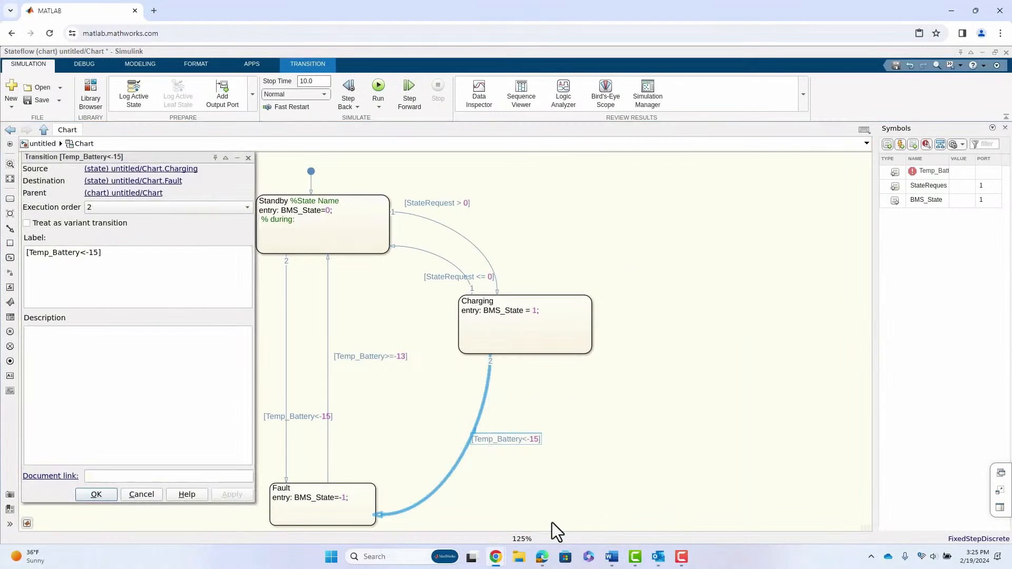
left_click(128, 207)
left_click(128, 204)
left_click(232, 494)
left_click(731, 437)
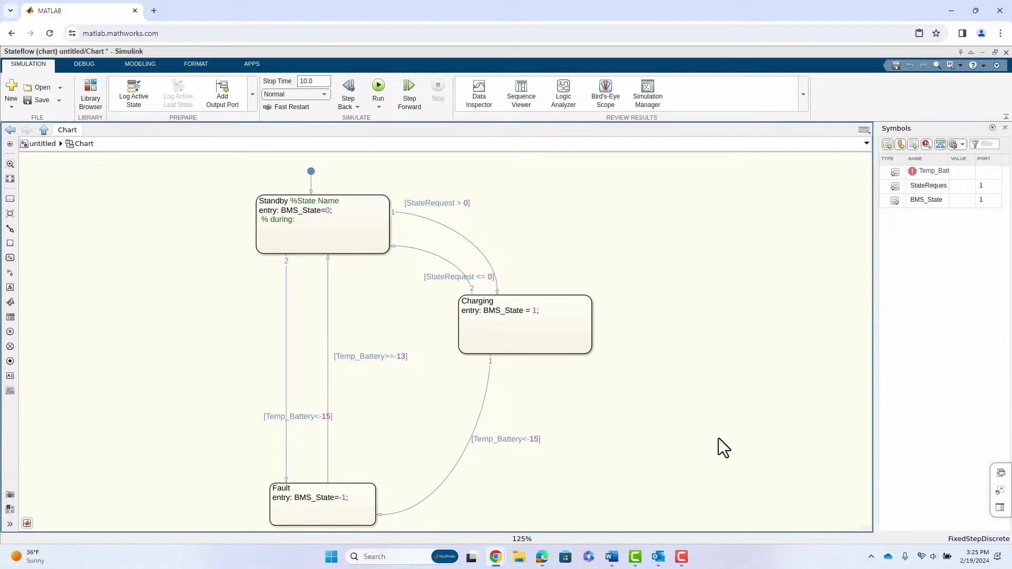
- Define the unresolved Temp_Battery symbol as chart data with scope input, and close the open dialogs
right_click(913, 172)
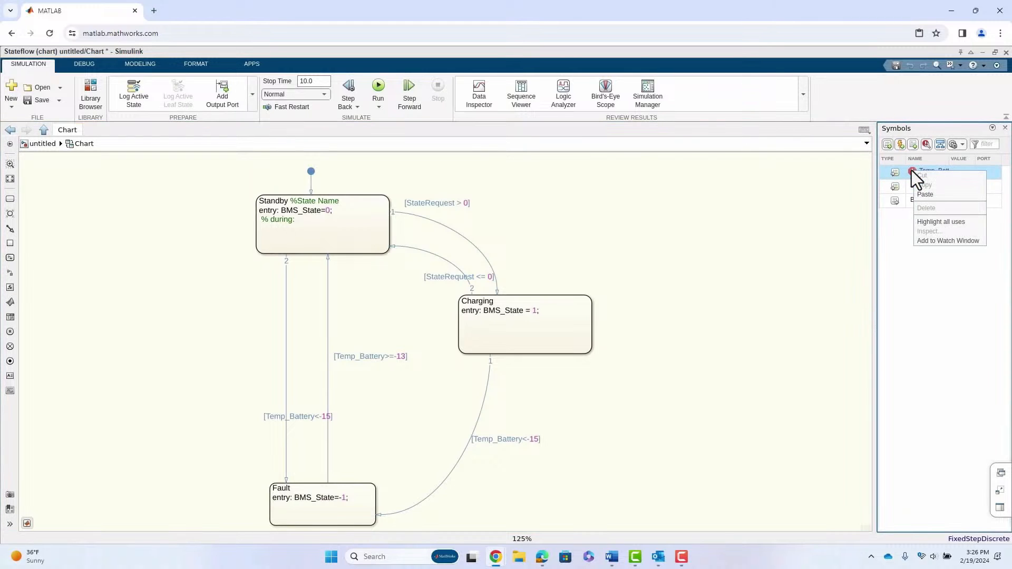
left_click(913, 172)
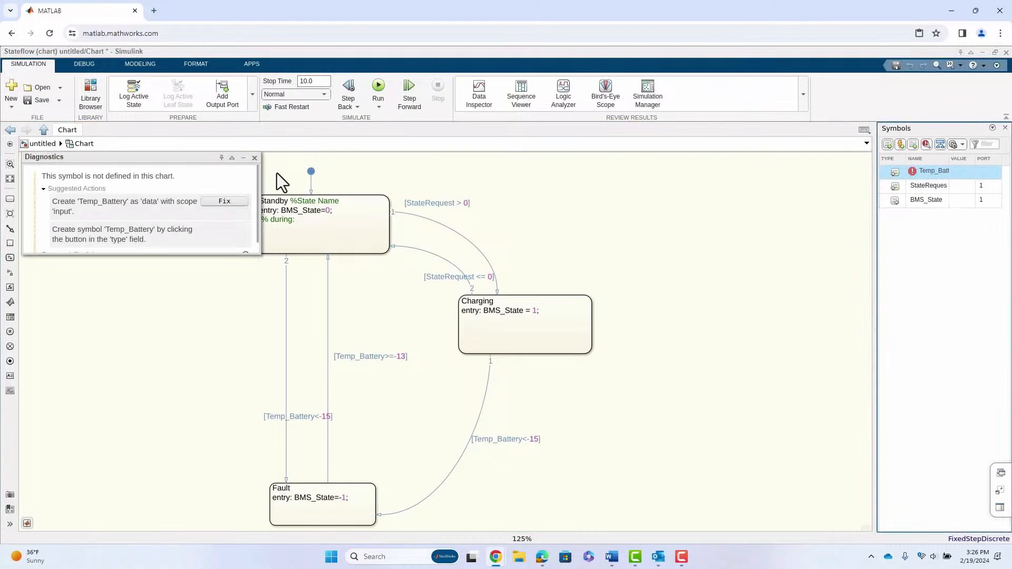
left_click(233, 201)
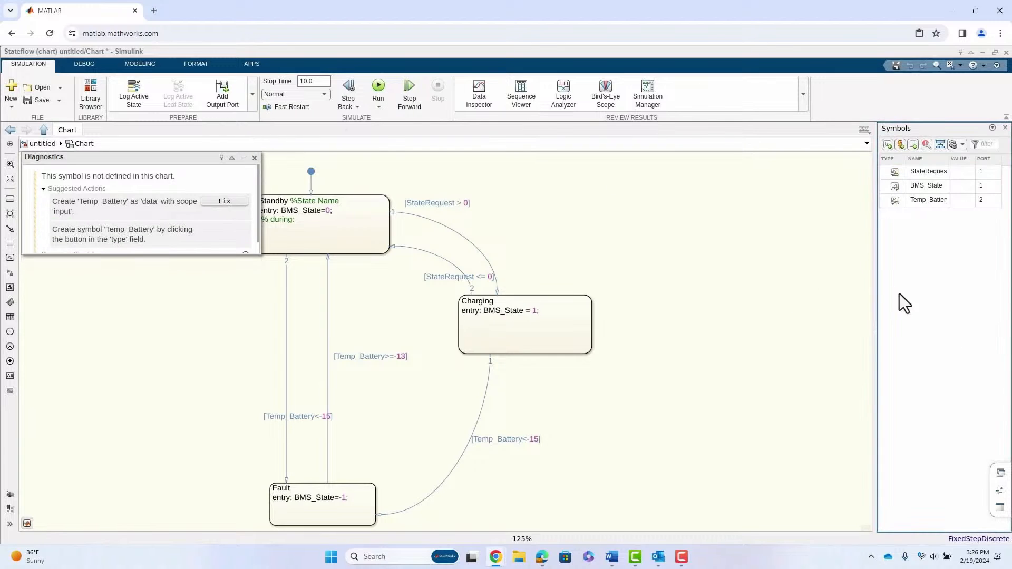
left_click(255, 158)
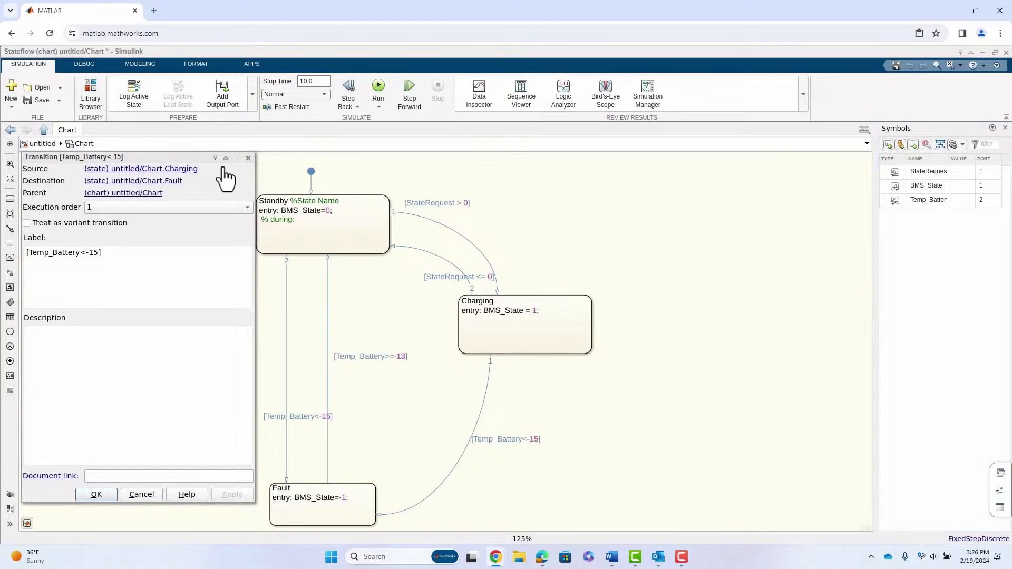
left_click(247, 157)
left_click(694, 273)
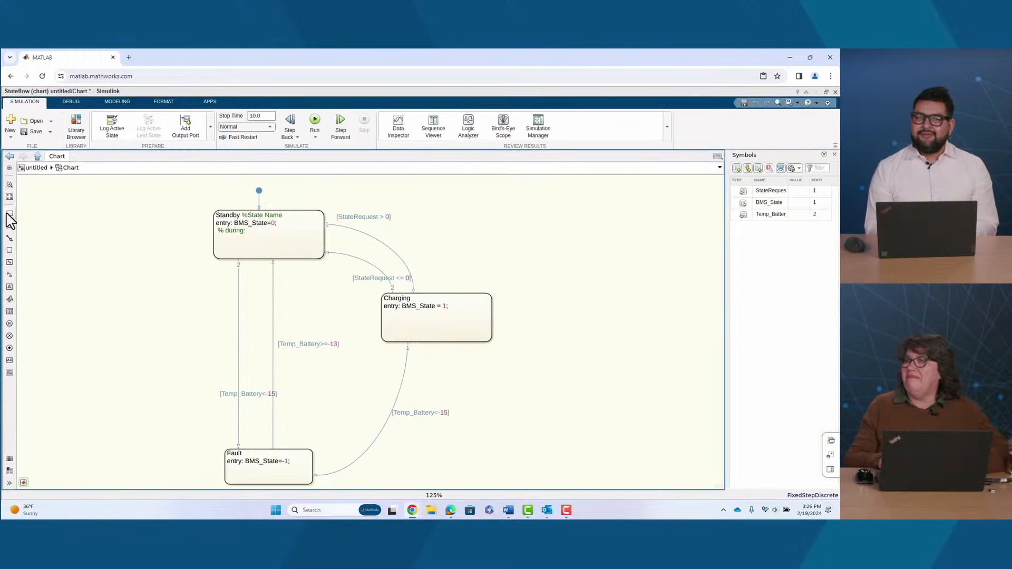
- Add a state named Driving on the opposite side of Standby from Charging, with the entry action en: BMS_State = 2;
left_click_drag(10, 199, 140, 350)
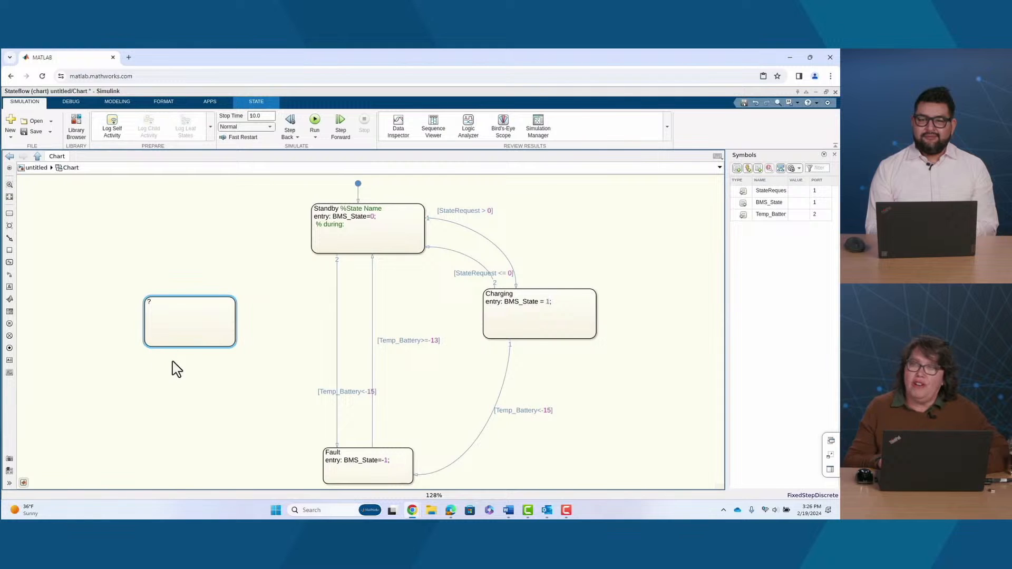
scroll(171, 368, "up", 1)
left_click(143, 294)
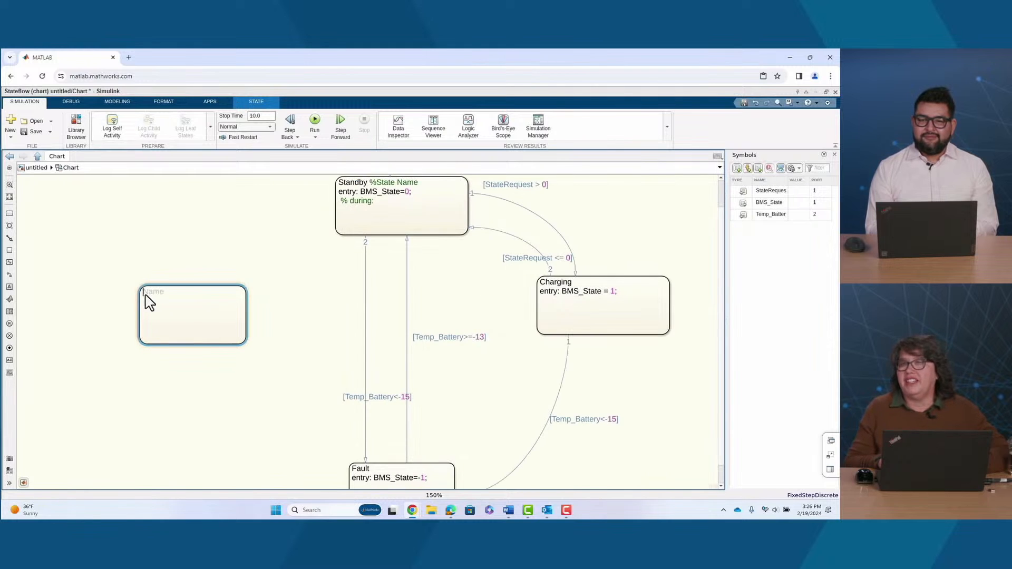
type("Drovinge")
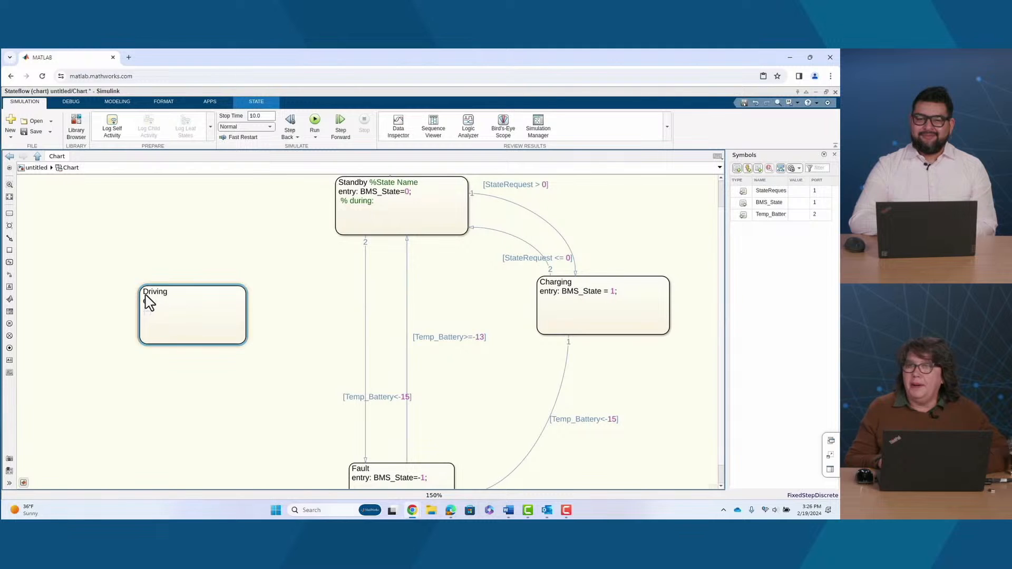
type("ntry: BBMS_State = 2;")
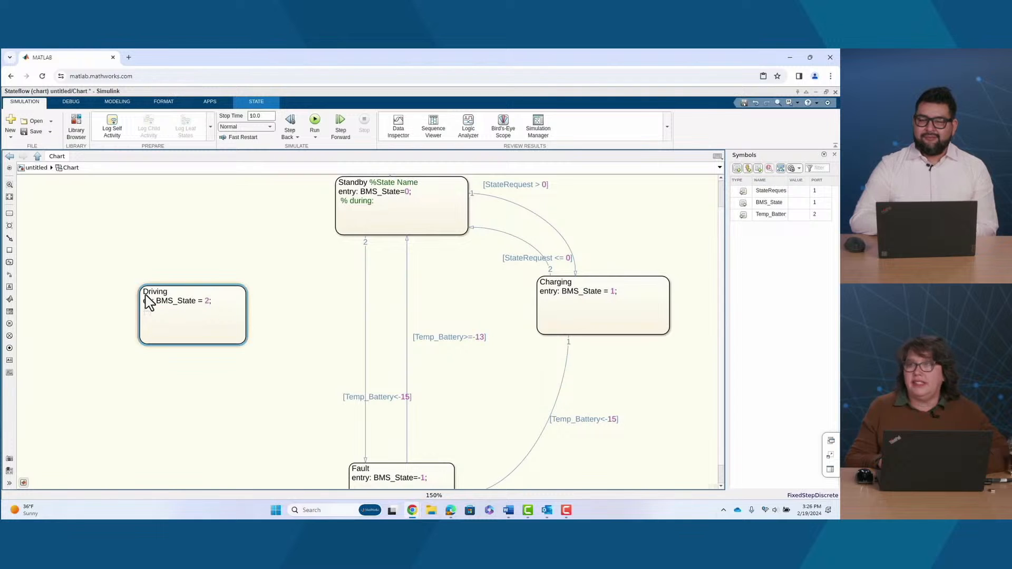
left_click(173, 323)
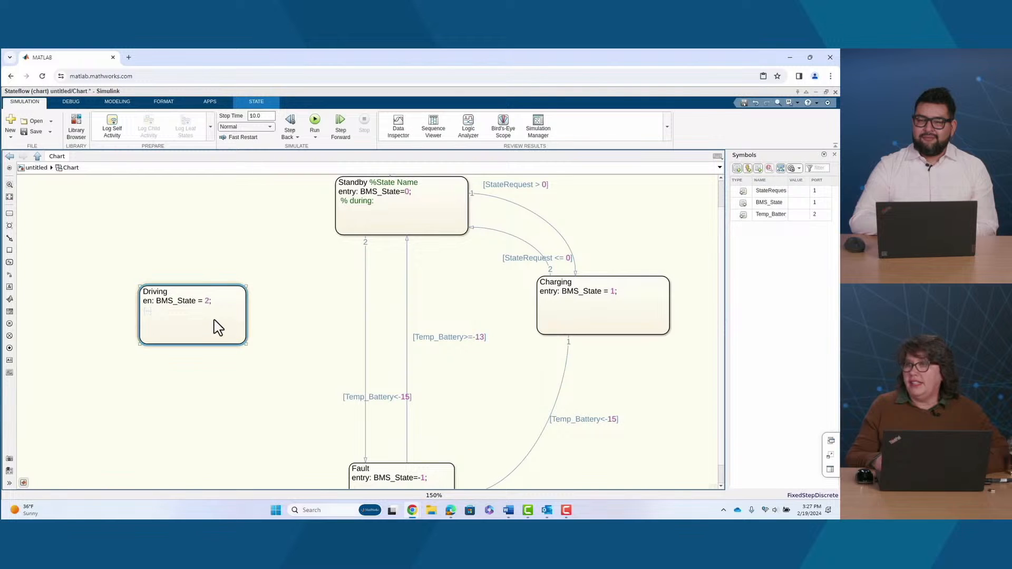
- Draw a transition from Standby to Driving with the condition [StateRequest==2]
left_click_drag(331, 200, 211, 287)
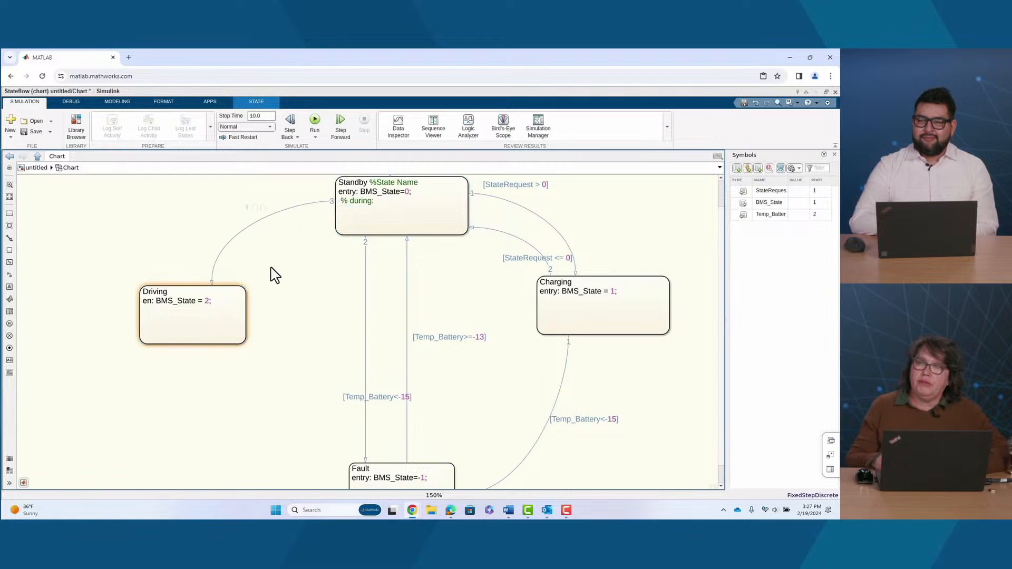
type("[StateRequest")
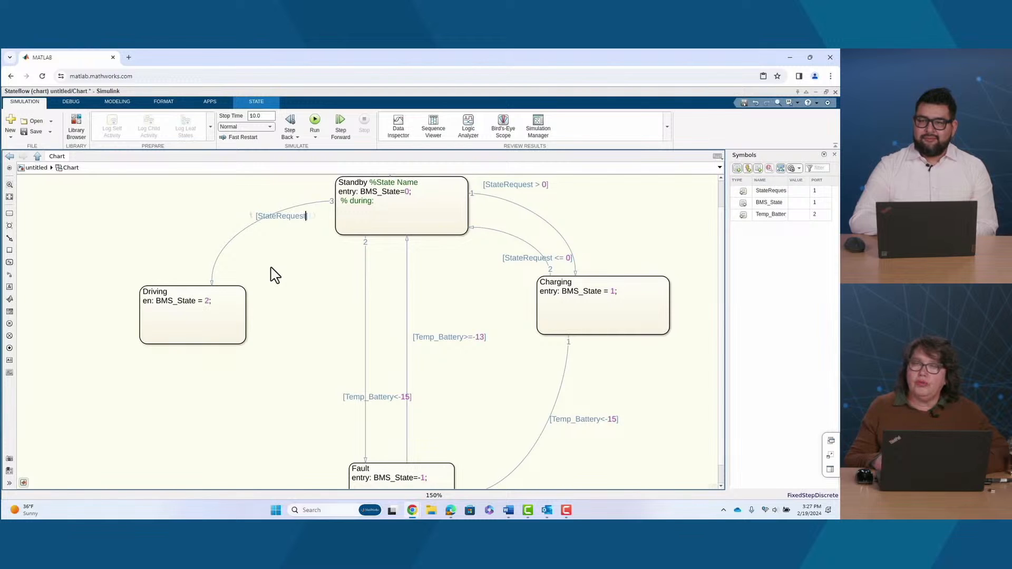
type("==2")
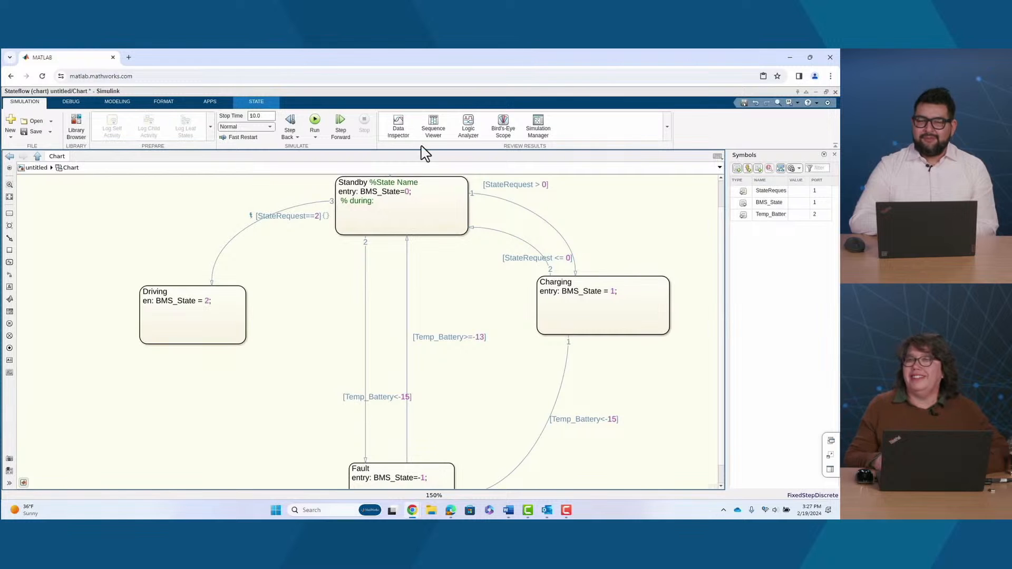
- Change the Standby-to-Charging condition to [StateRequest ==1] and the Charging-to-Standby condition to [StateRequest == 0]
left_click(569, 227)
key("BackSpace")
key("BackSpace")
key("BackSpace")
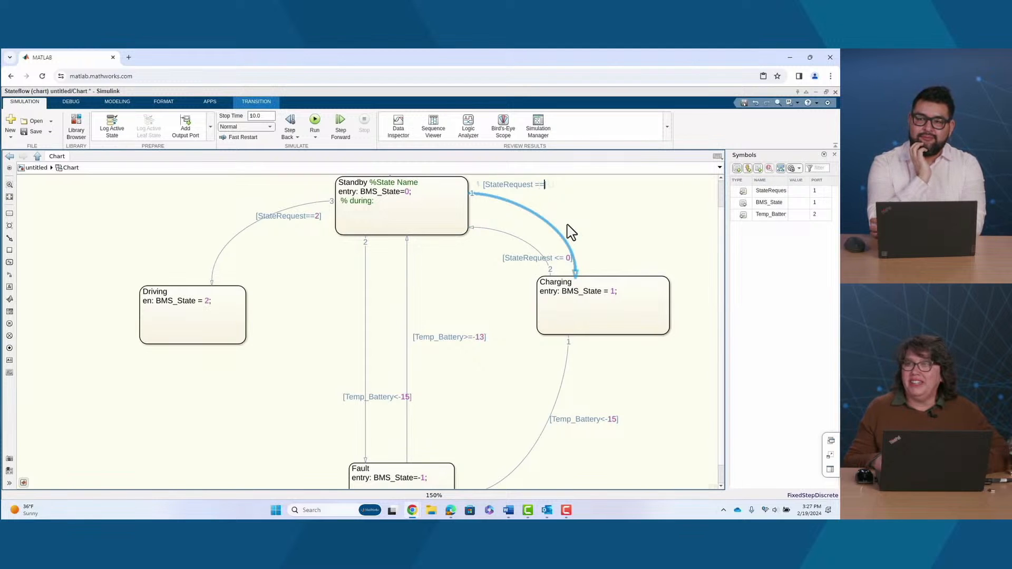
left_click(559, 258)
left_click(637, 395)
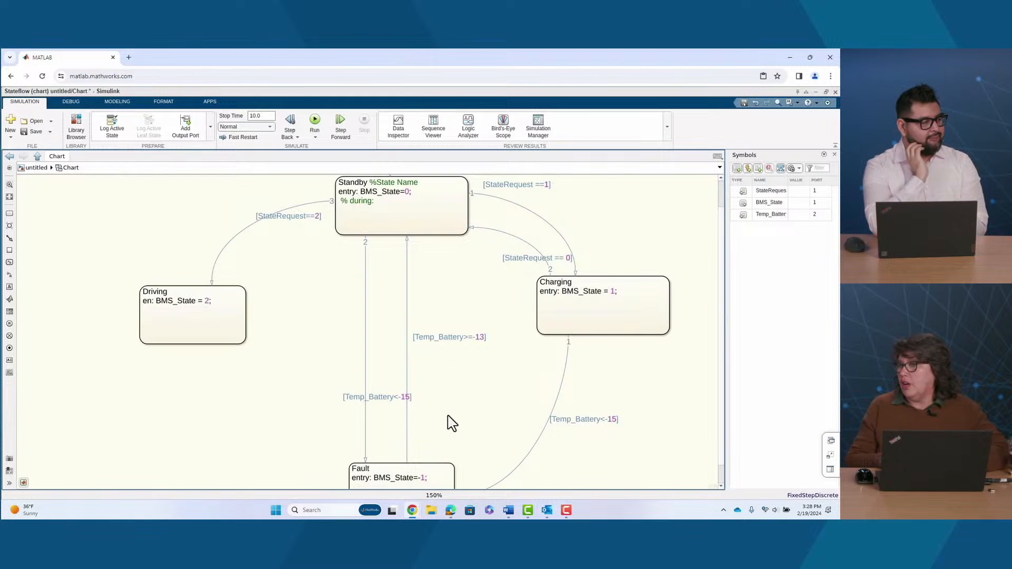
- Draw a return transition from Driving to Standby with the condition [StateRequest ~=2]
left_click(247, 299)
left_click_drag(247, 303, 351, 235)
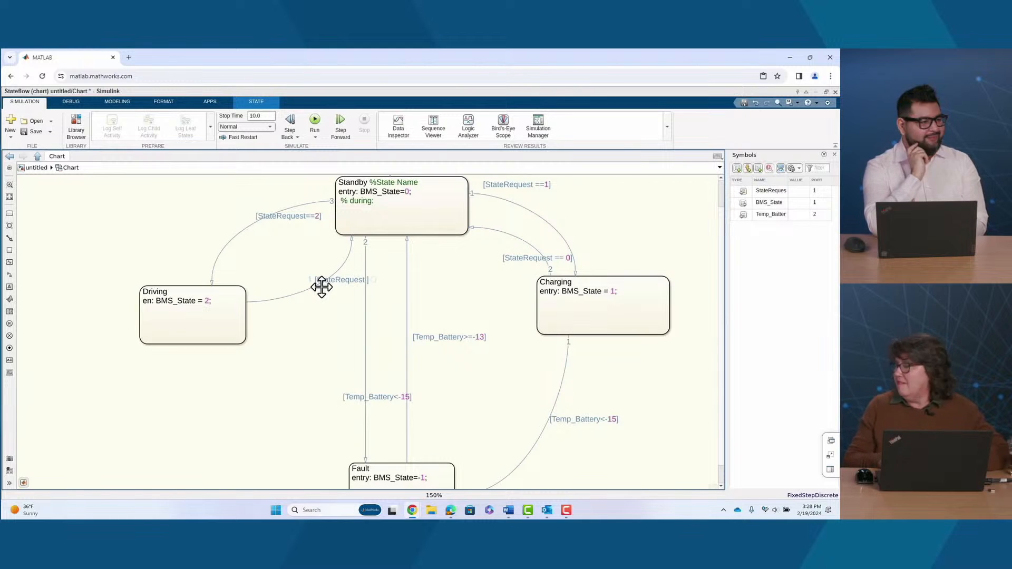
type("~")
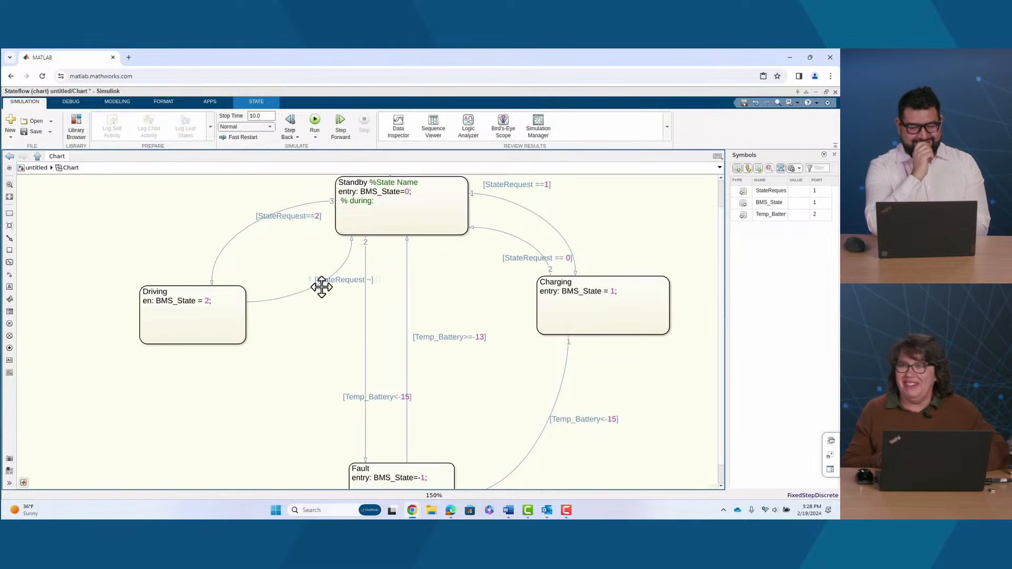
type("=")
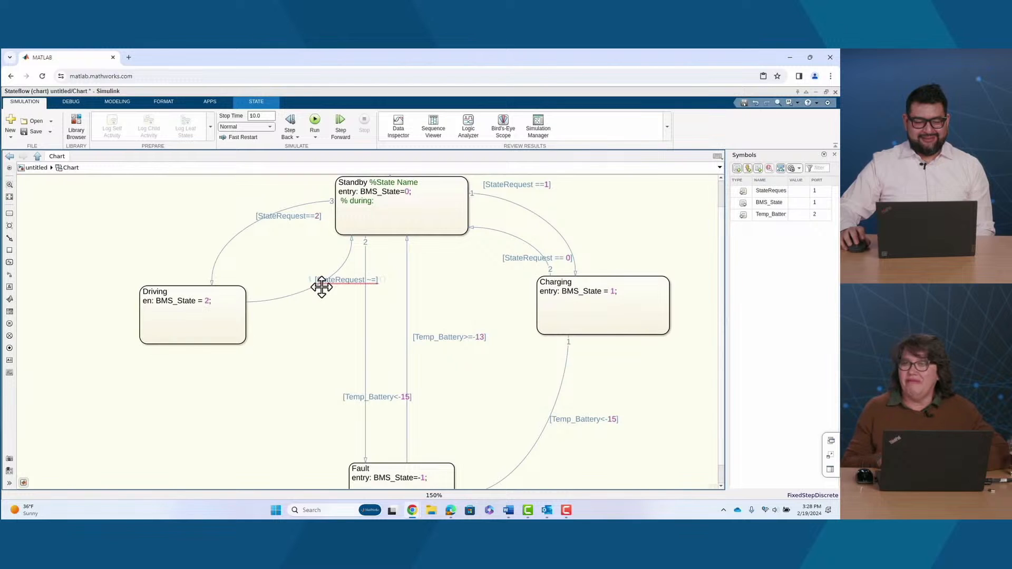
type("2")
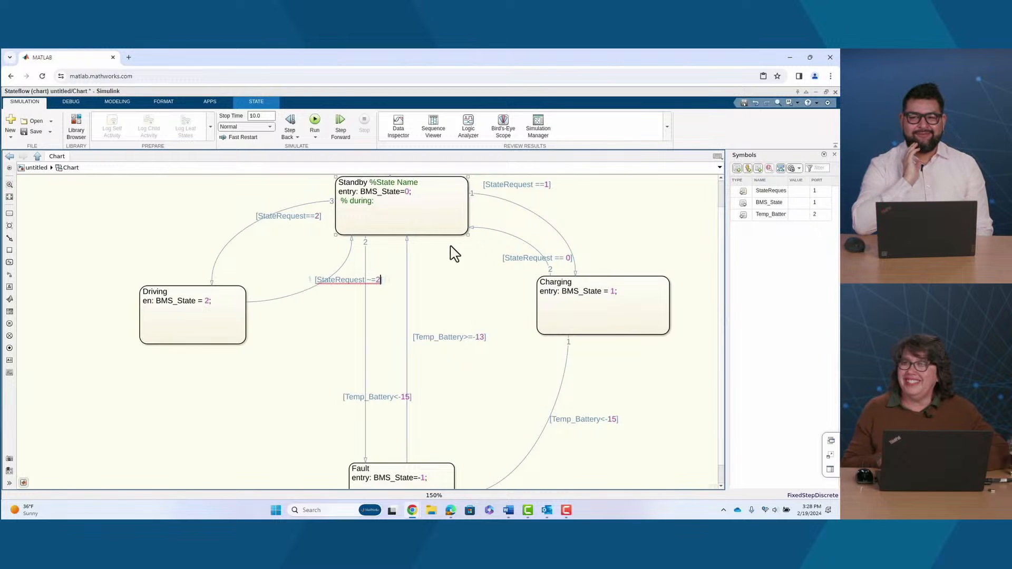
- Change the Charging-to-Standby transition condition to [StateRequest ~=1]
left_click(567, 257)
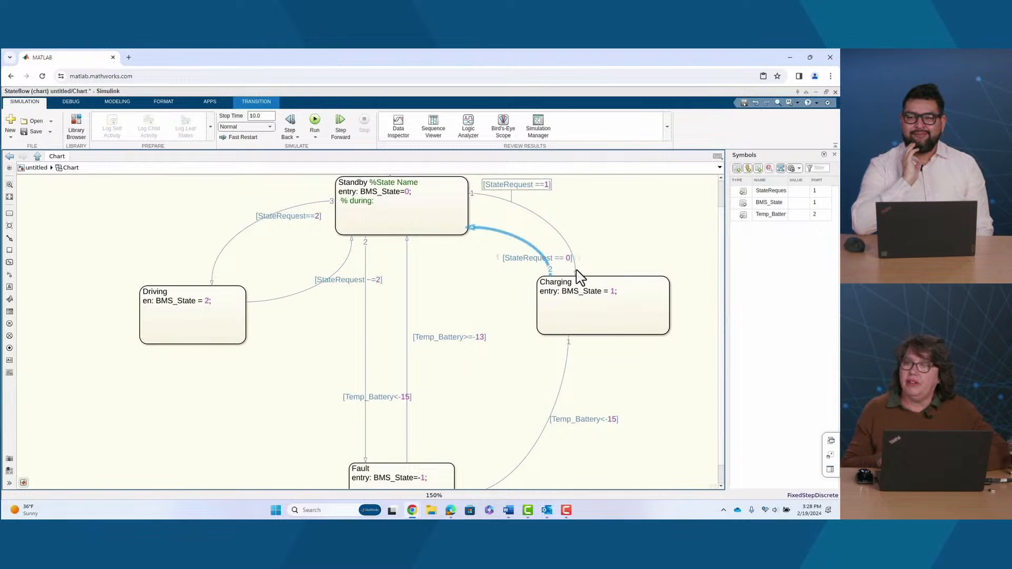
key("BackSpace")
key("BackSpace")
key("BackSpace")
key("BackSpace")
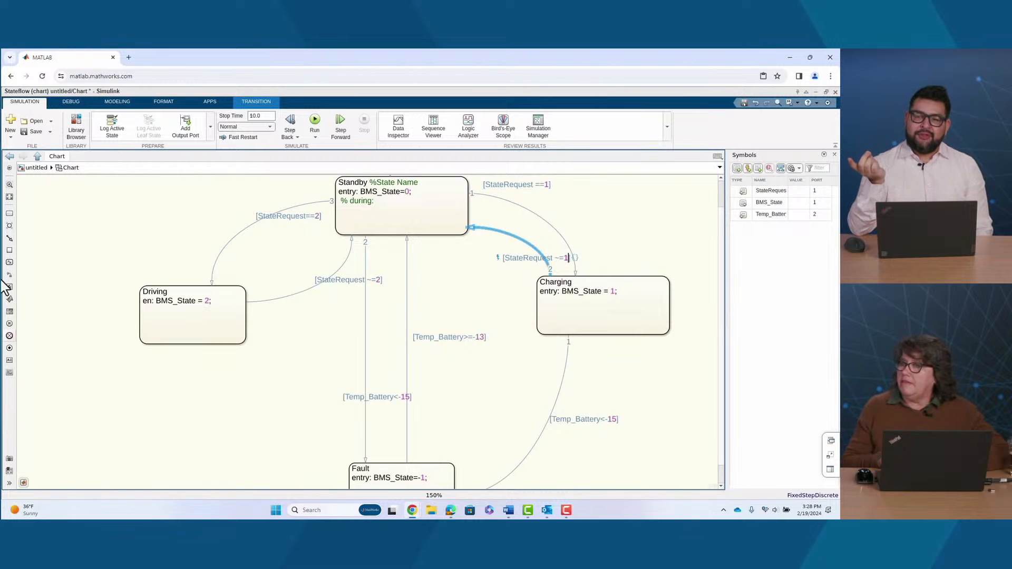
- Move the Driving-to-Standby and Charging-to-Standby condition labels clear of the neighbouring transition lines
left_click_drag(346, 282, 302, 314)
left_click(524, 258)
left_click_drag(495, 270, 473, 263)
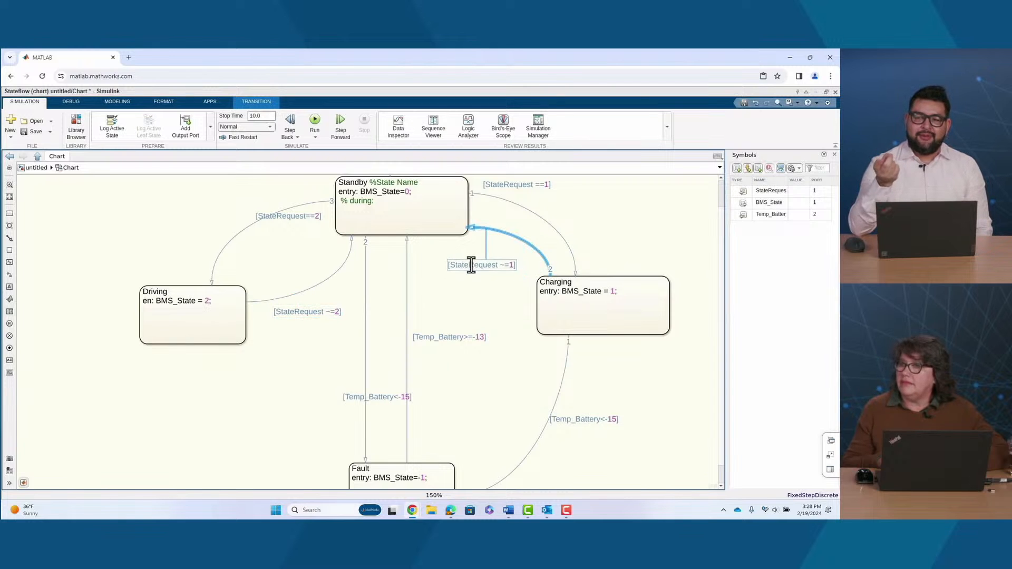
left_click(490, 405)
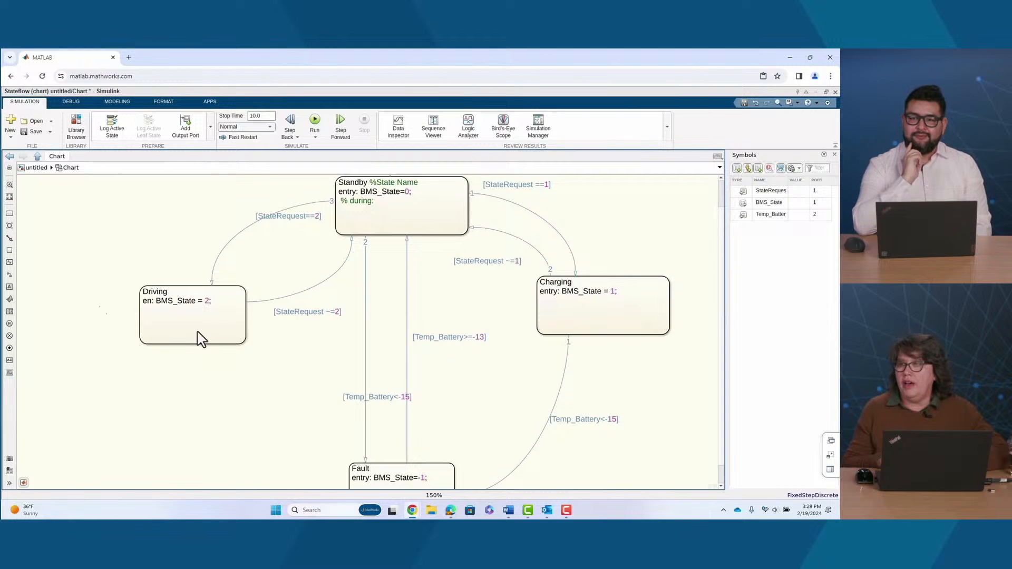
- Draw a transition from Driving to Fault with the condition [Temp_Battery<-15]
left_click_drag(192, 344, 352, 477)
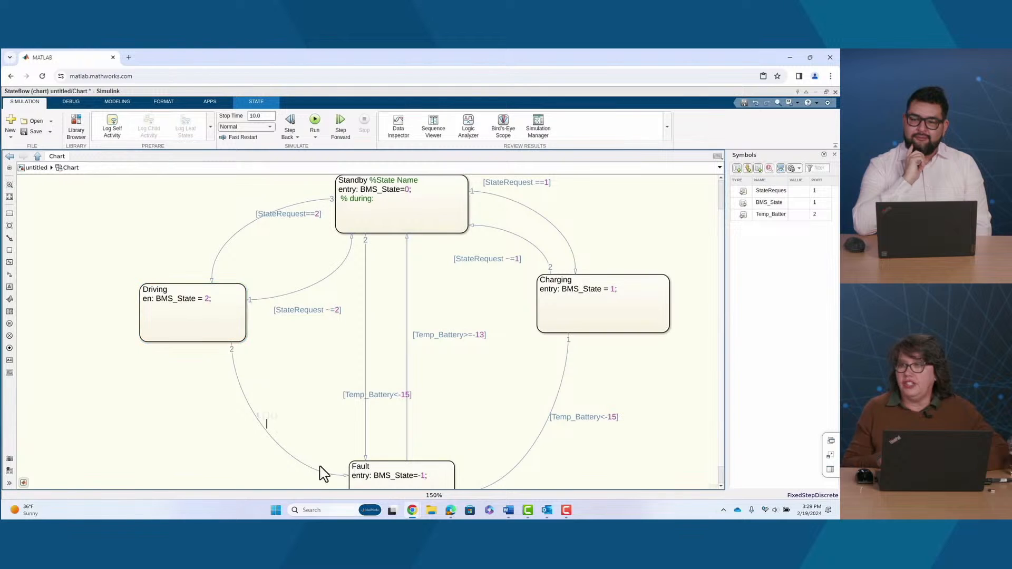
left_click(248, 419)
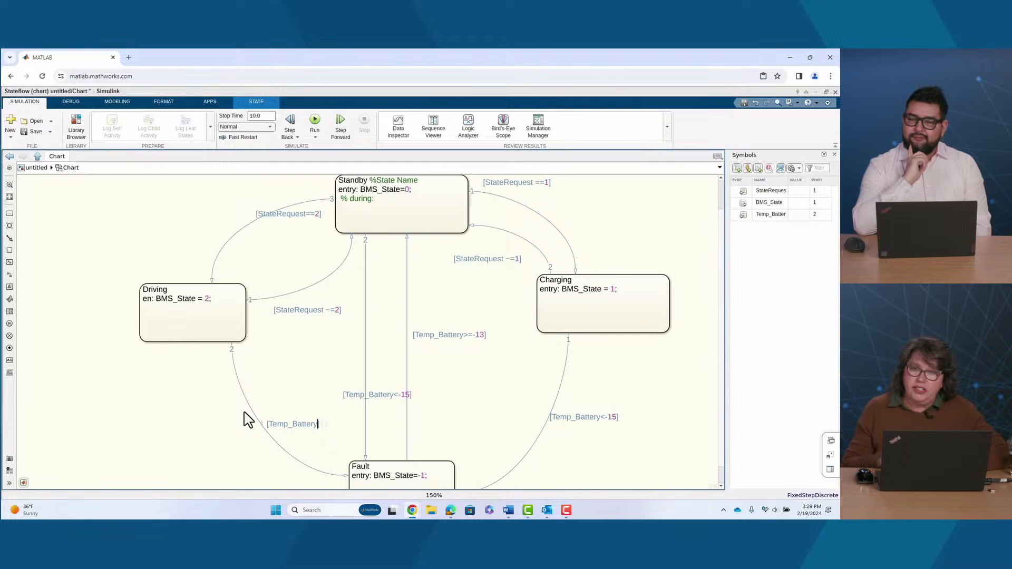
type("<-15")
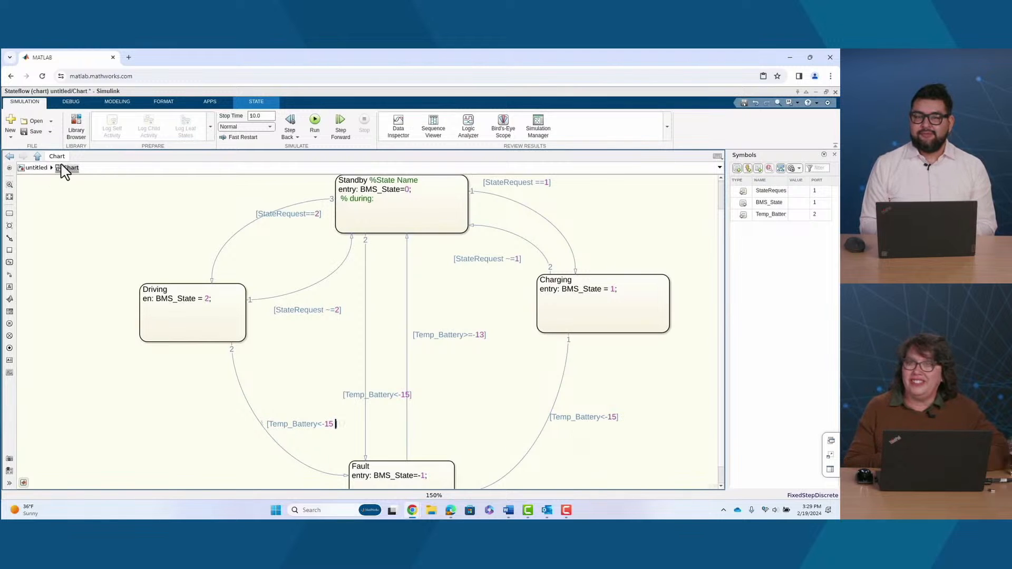
- In the top-level model, widen the Chart block, reposition it between its neighbours and connect its BMS_State output to the Scope
left_click(35, 169)
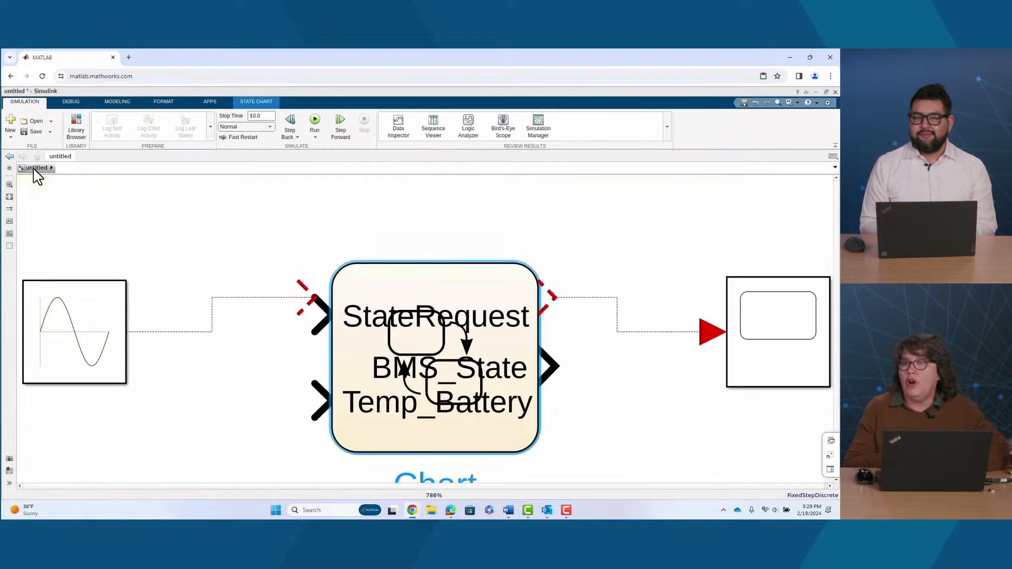
left_click(389, 372)
scroll(382, 377, "down", 5)
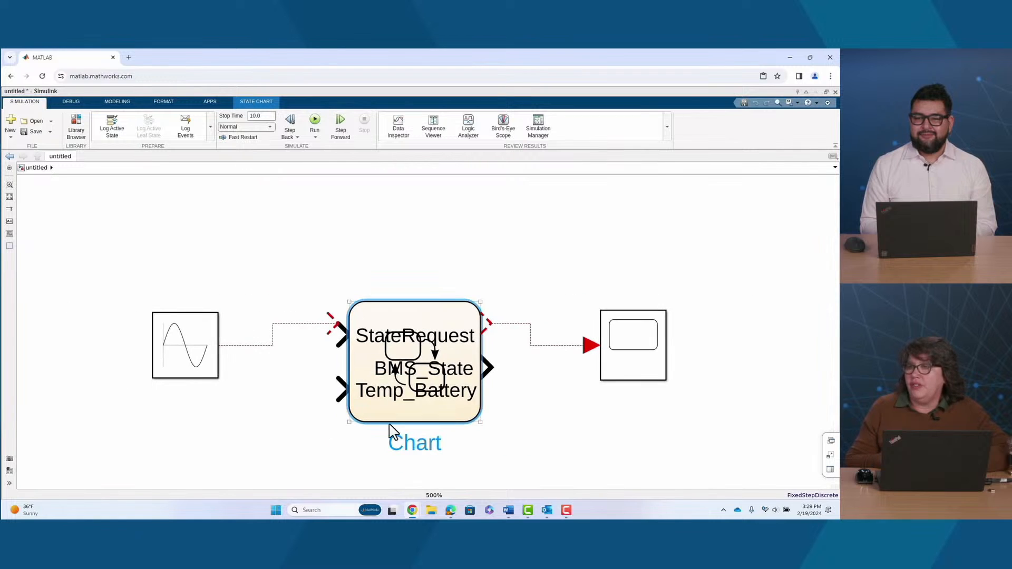
left_click_drag(345, 424, 259, 424)
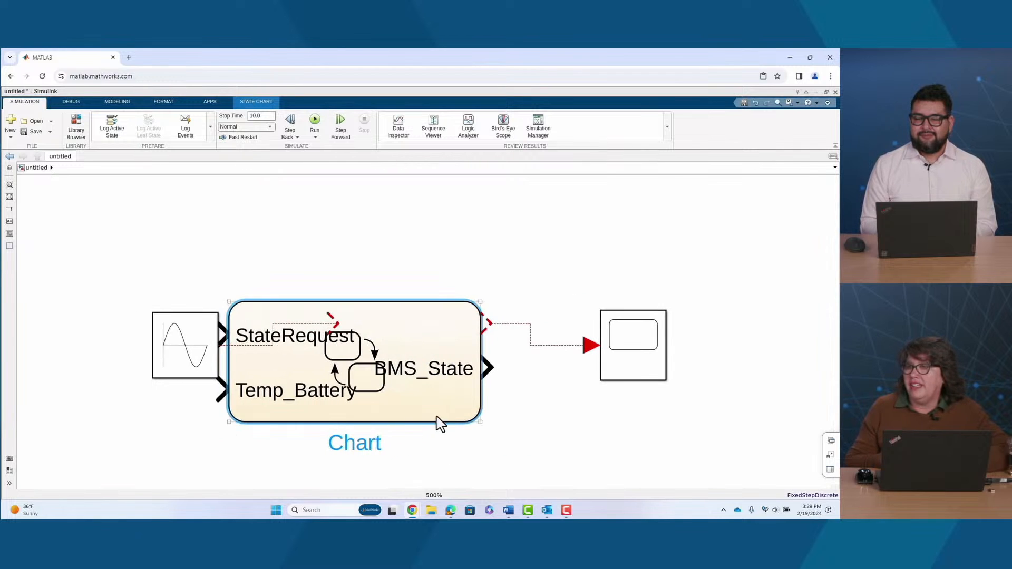
left_click_drag(435, 416, 426, 405)
left_click_drag(492, 328, 487, 350)
left_click_drag(318, 384, 418, 389)
- Delete the Sine Wave block and its leftover unconnected signal line
left_click(214, 371)
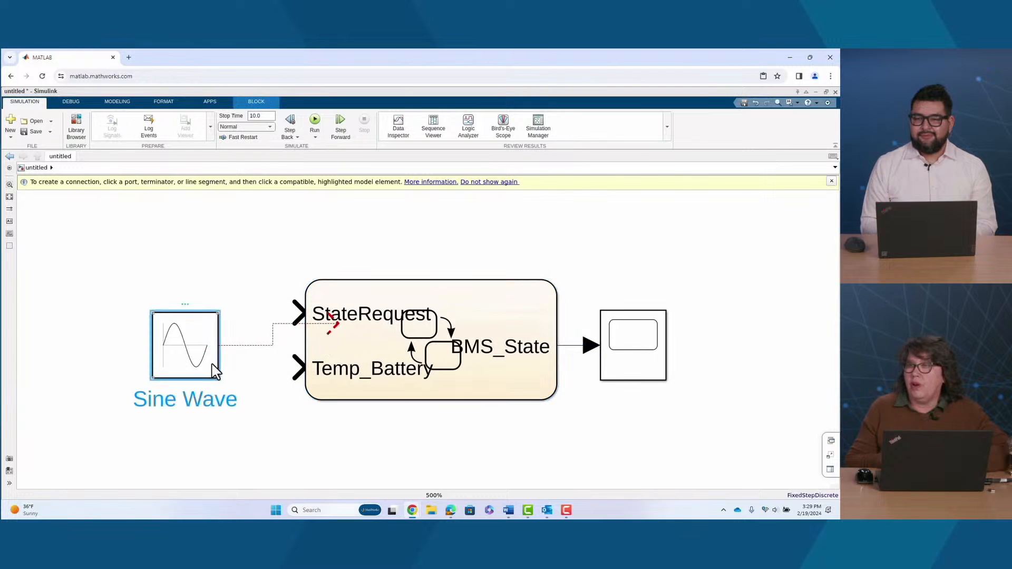
key("Delete")
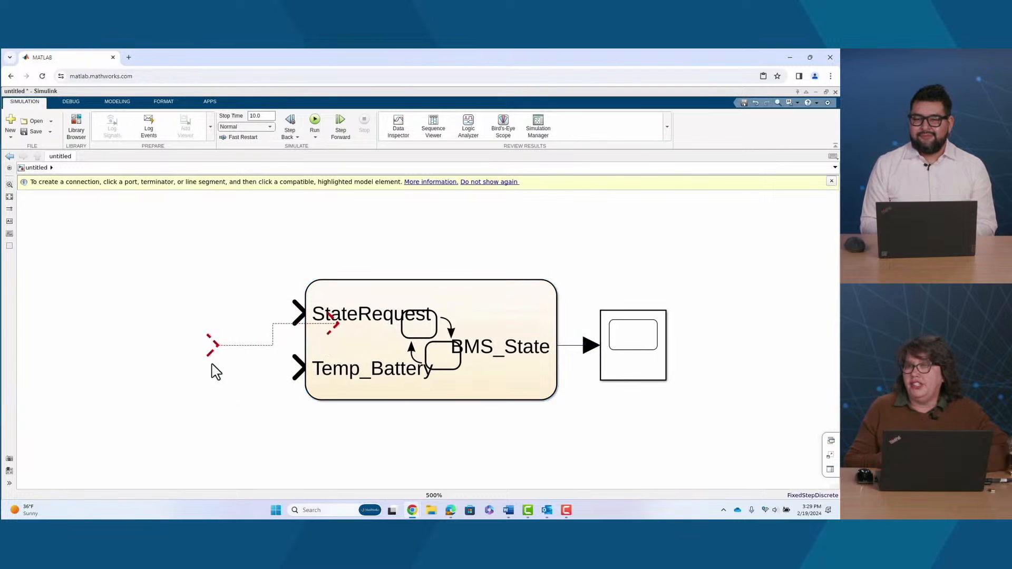
left_click(224, 352)
key("Delete")
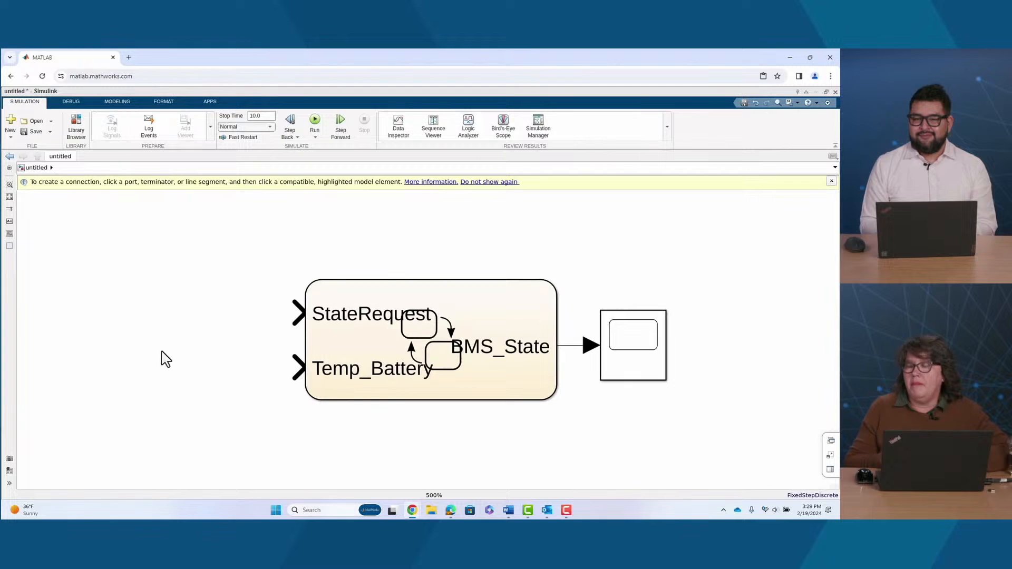
- Add a Signal Editor block to the model beside the Chart block's inputs
double_click(129, 357)
type("Si")
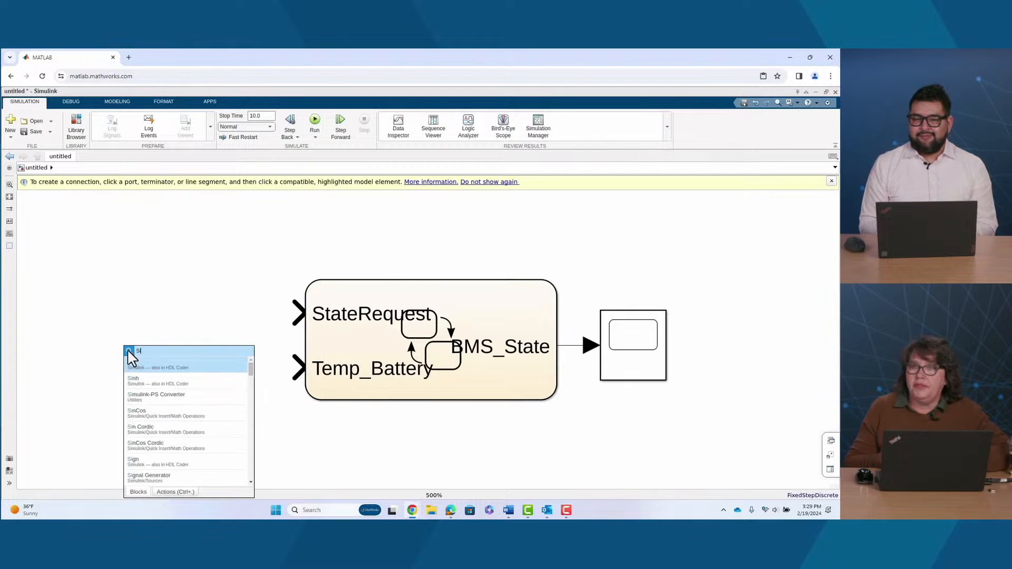
type("gnal")
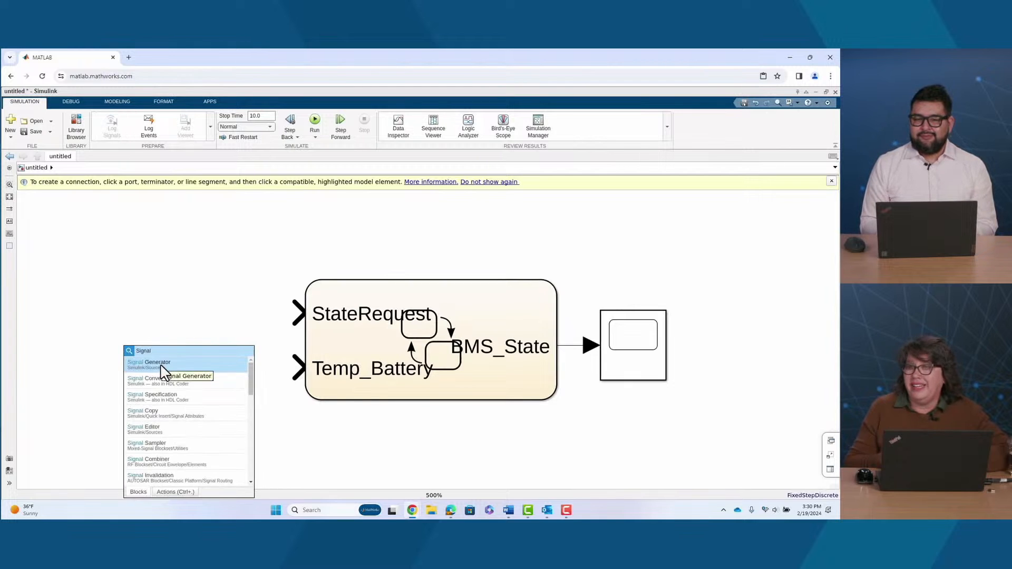
left_click(167, 429)
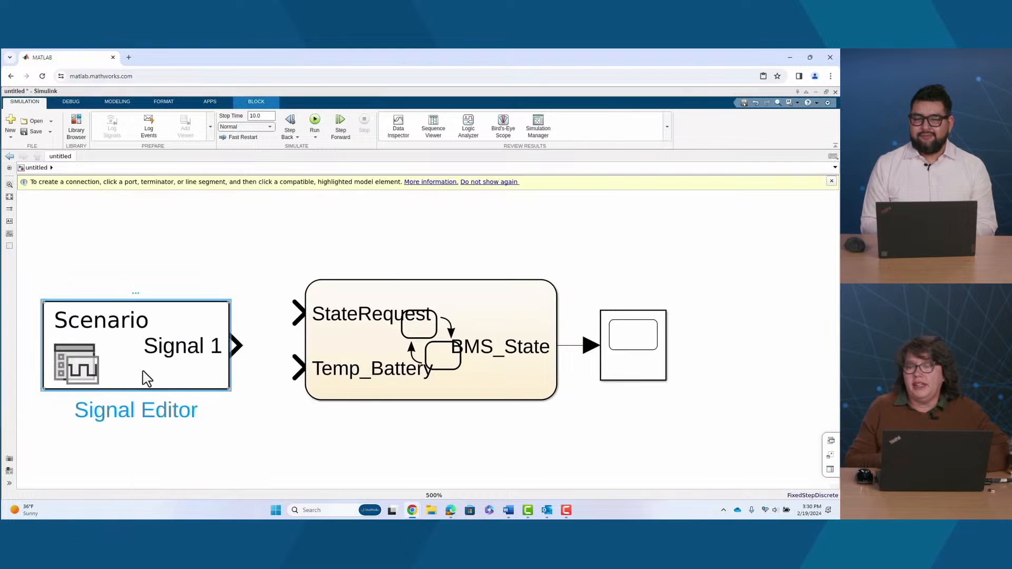
- Launch the Signal Editor interface from the new block and rename its scenario to FirstScenario
double_click(147, 378)
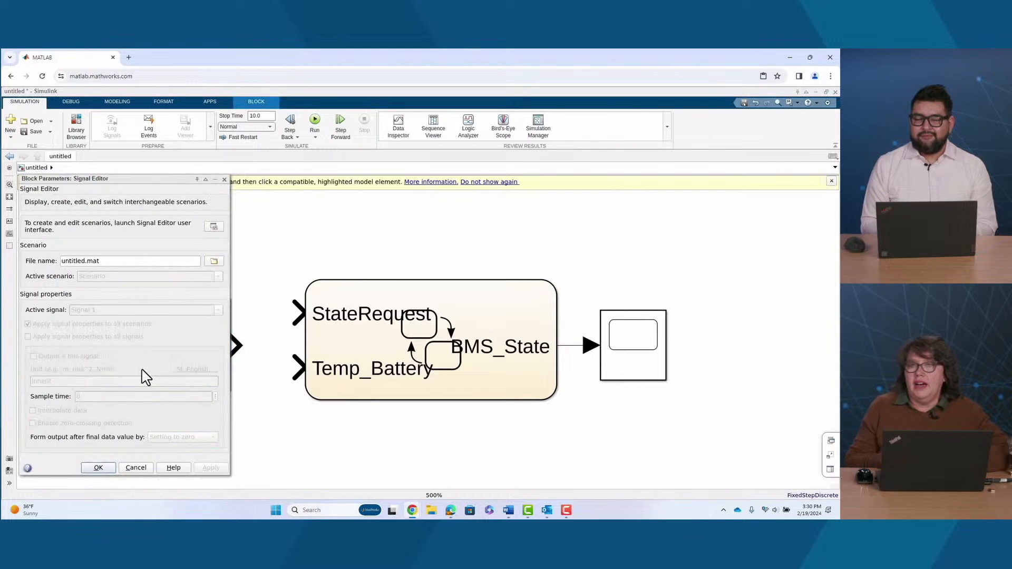
left_click(214, 227)
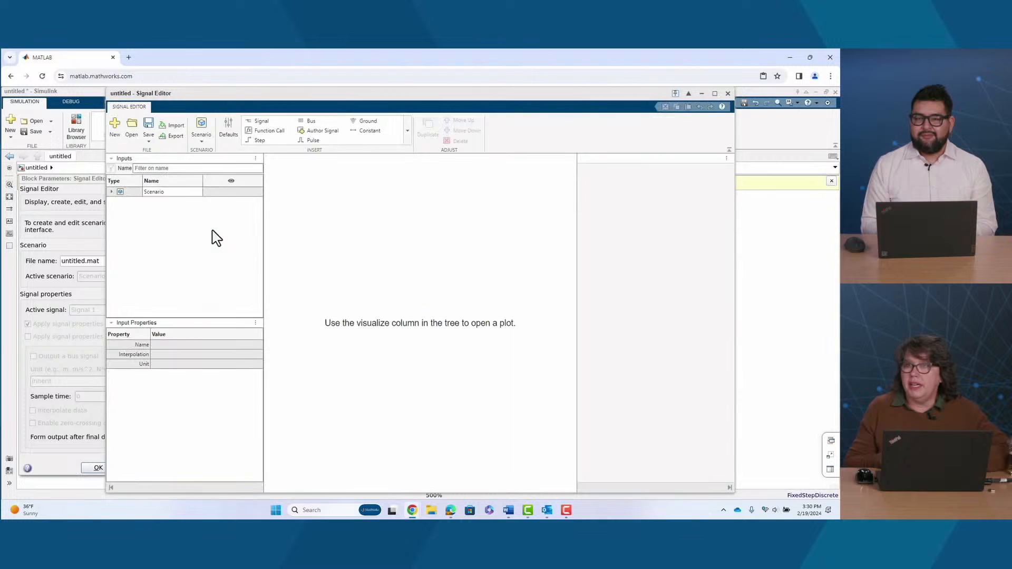
left_click(156, 193)
left_click(153, 192)
type("FirstScenario")
key("Return")
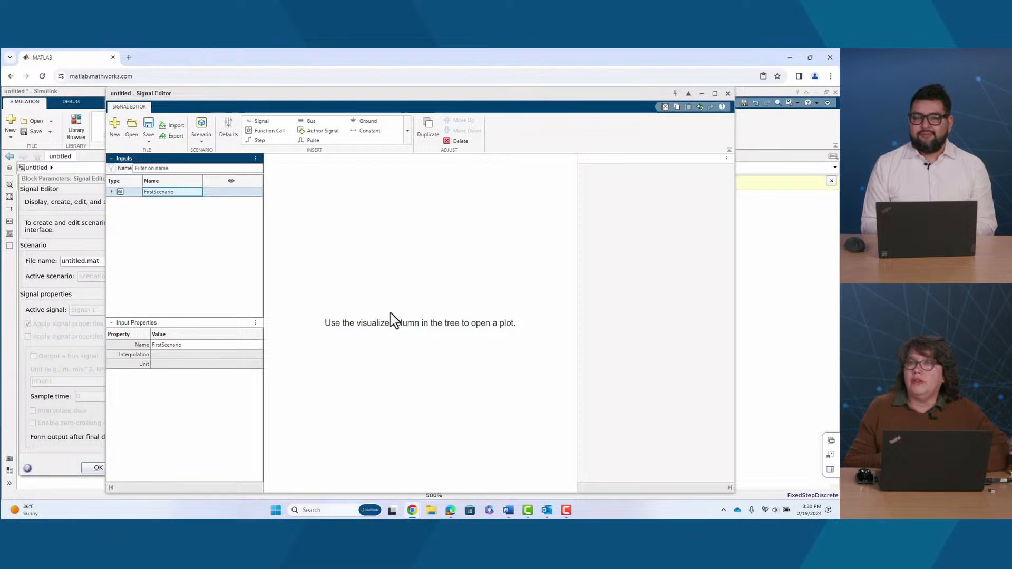
- Insert a second signal in FirstScenario and name the two signals StateRequest and Temp_Battery
left_click(267, 122)
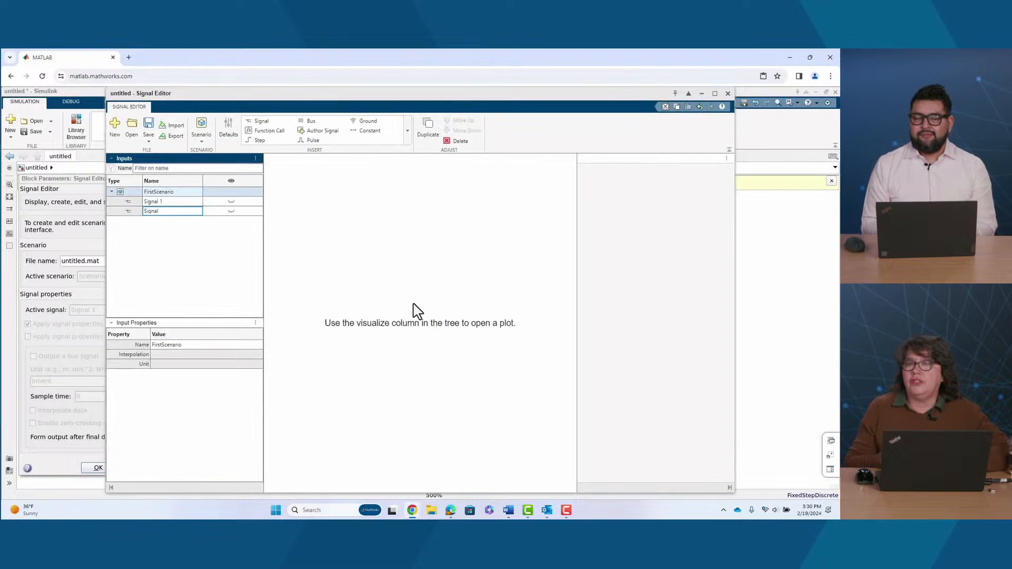
left_click(186, 202)
left_click(173, 201)
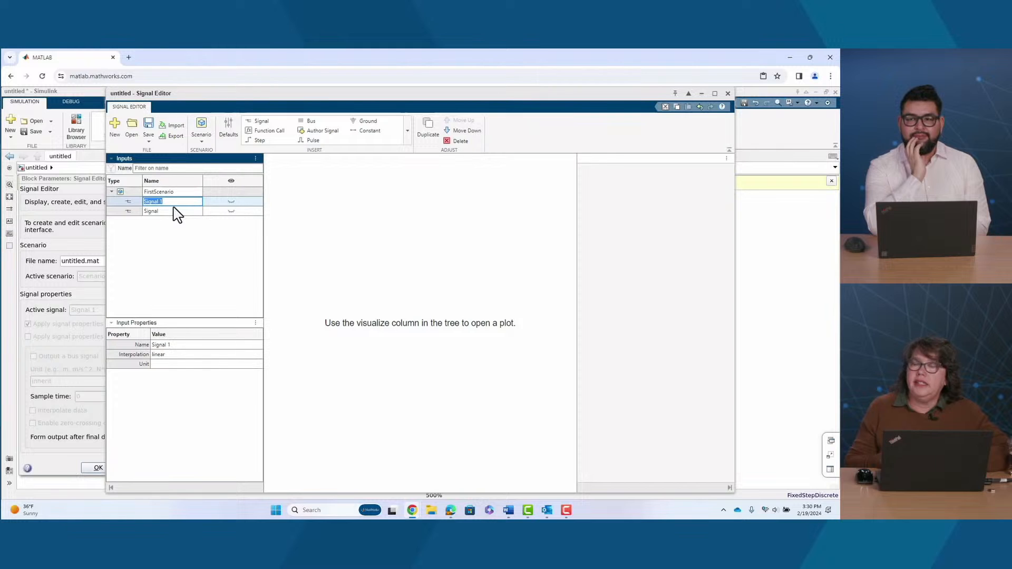
type("StateRequest")
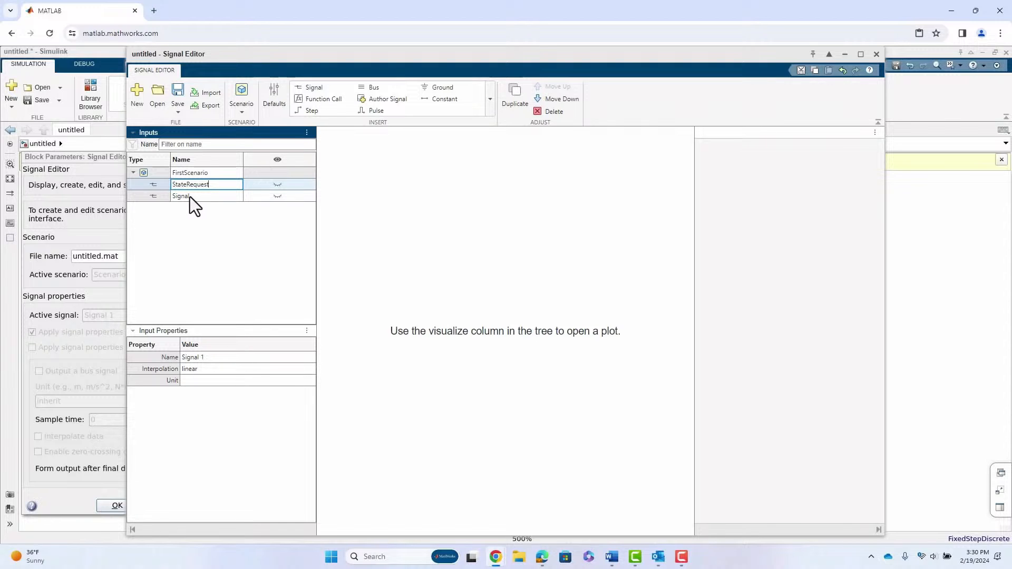
left_click(191, 198)
left_click(185, 199)
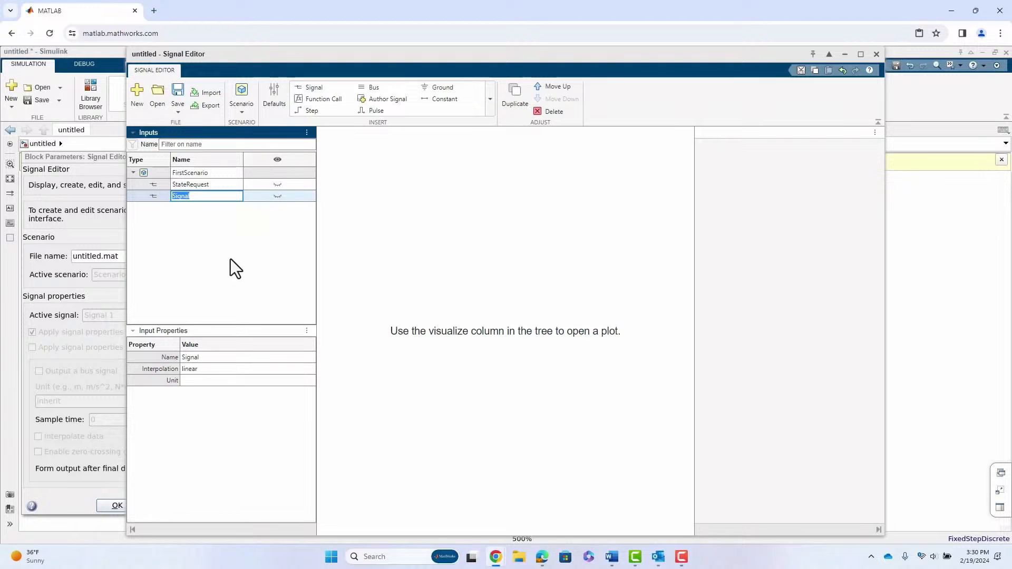
type("Temp_Battery")
key("Return")
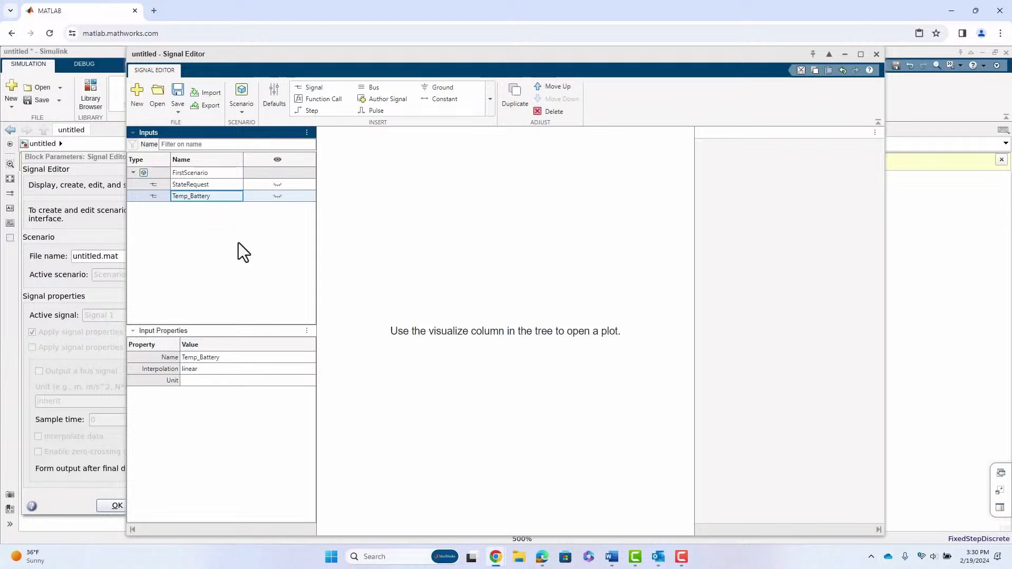
- Plot the StateRequest signal for editing, add another data point at time 4 and set the last point's time to 10
left_click(282, 185)
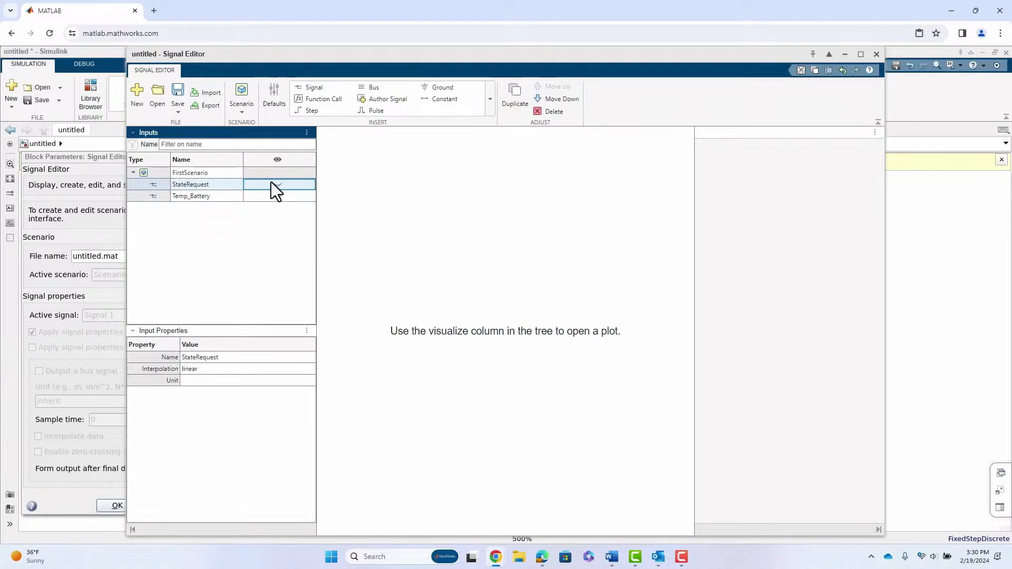
left_click(275, 184)
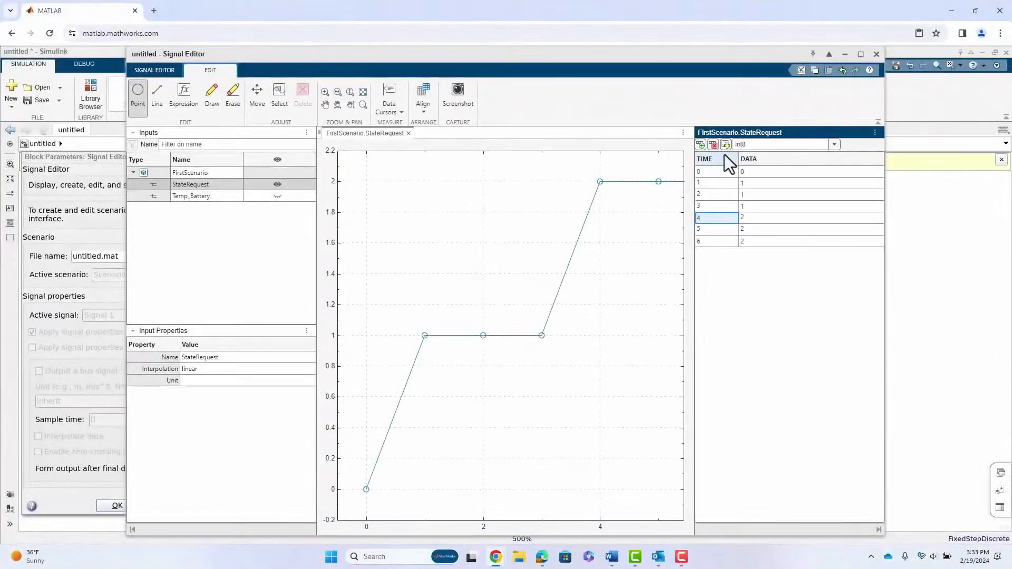
left_click(725, 146)
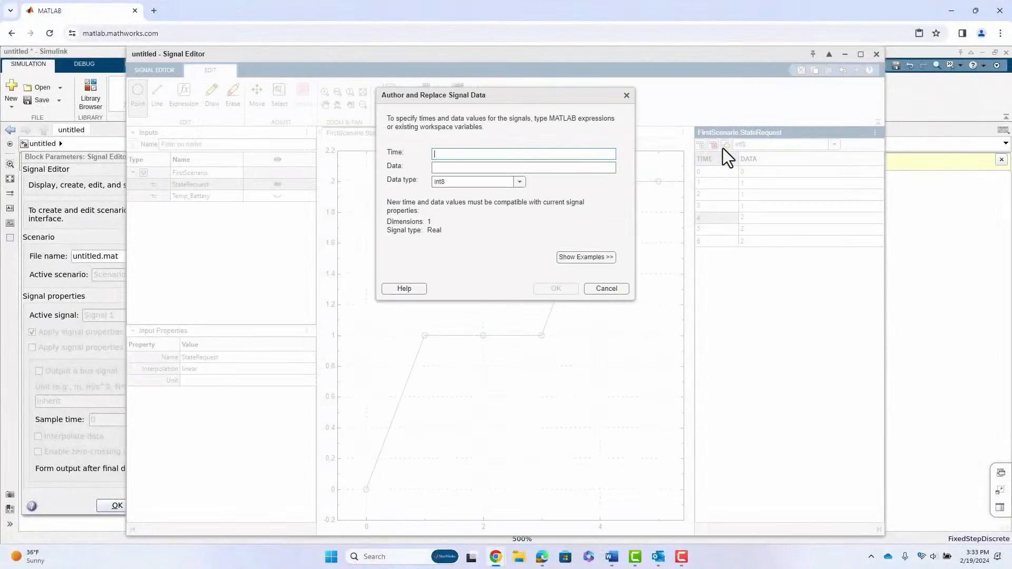
left_click(627, 95)
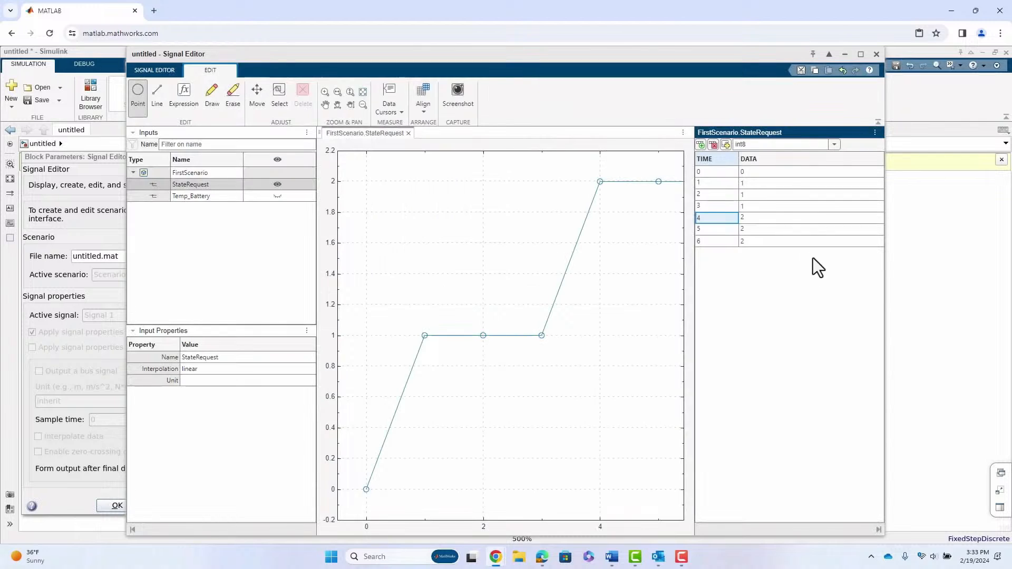
left_click(701, 142)
left_click(718, 253)
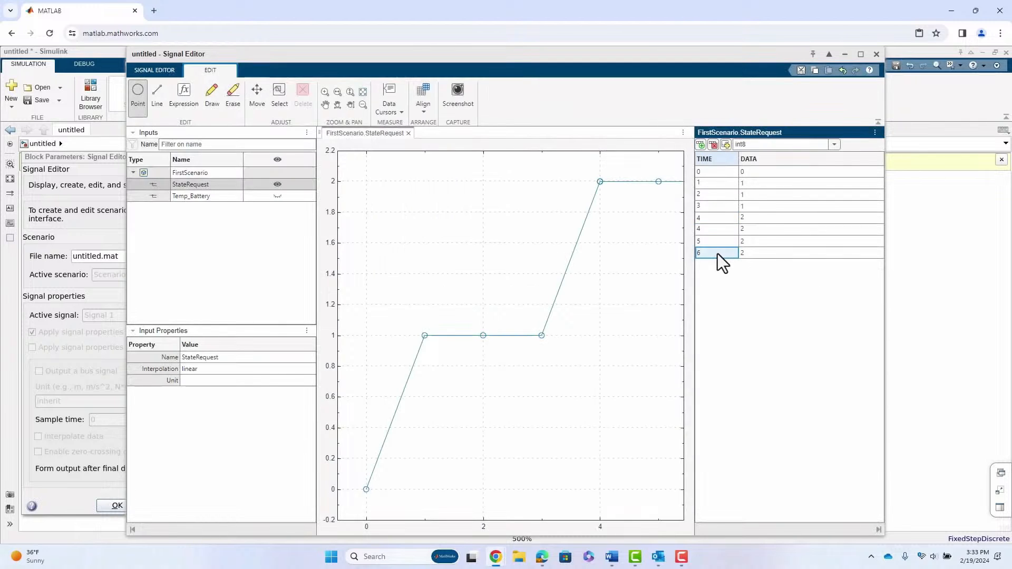
left_click(706, 227)
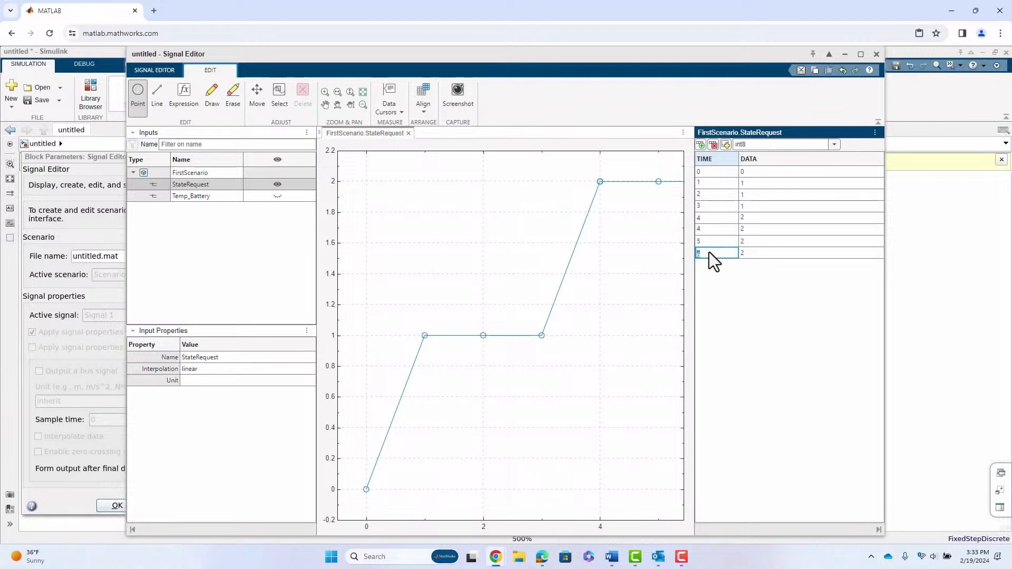
type("10")
- Plot the Temp_Battery signal for editing and hide the StateRequest plot
left_click(187, 197)
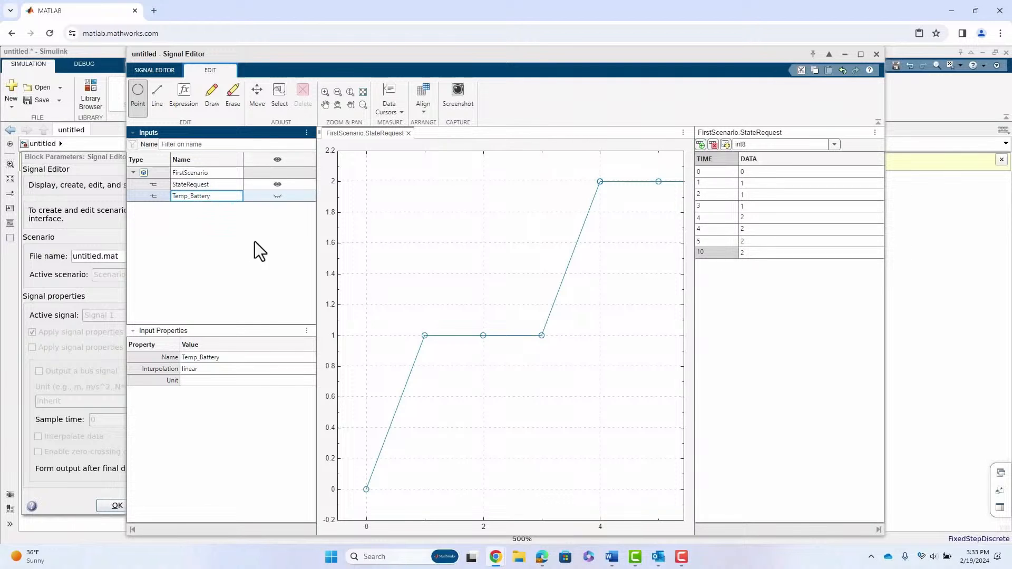
left_click(280, 197)
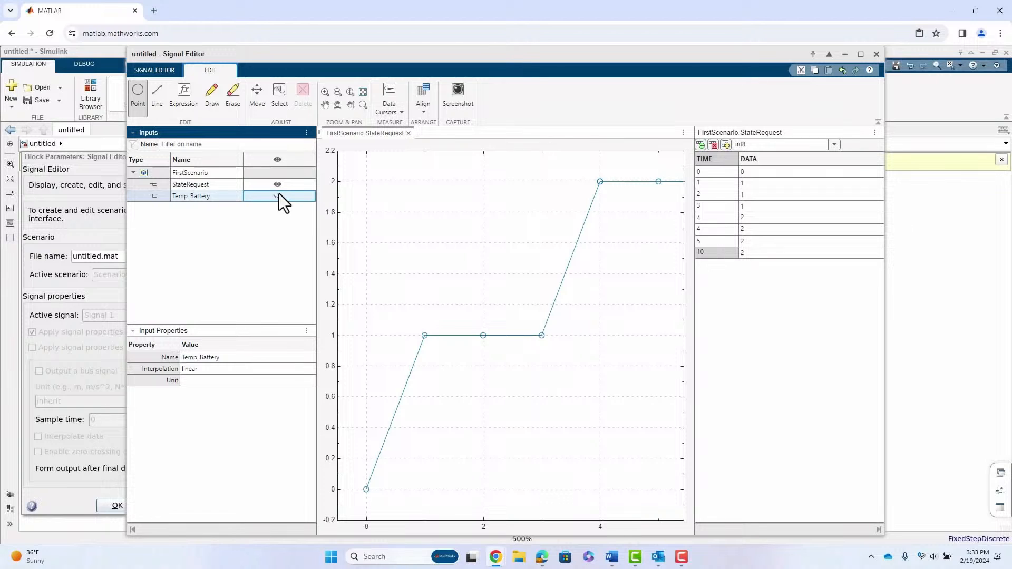
left_click(279, 198)
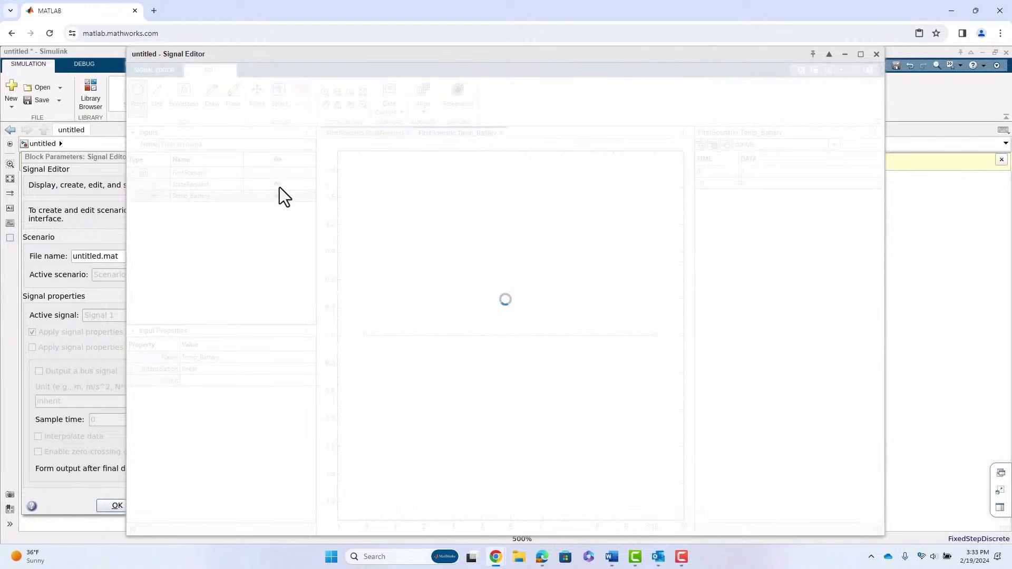
left_click(279, 185)
left_click(280, 186)
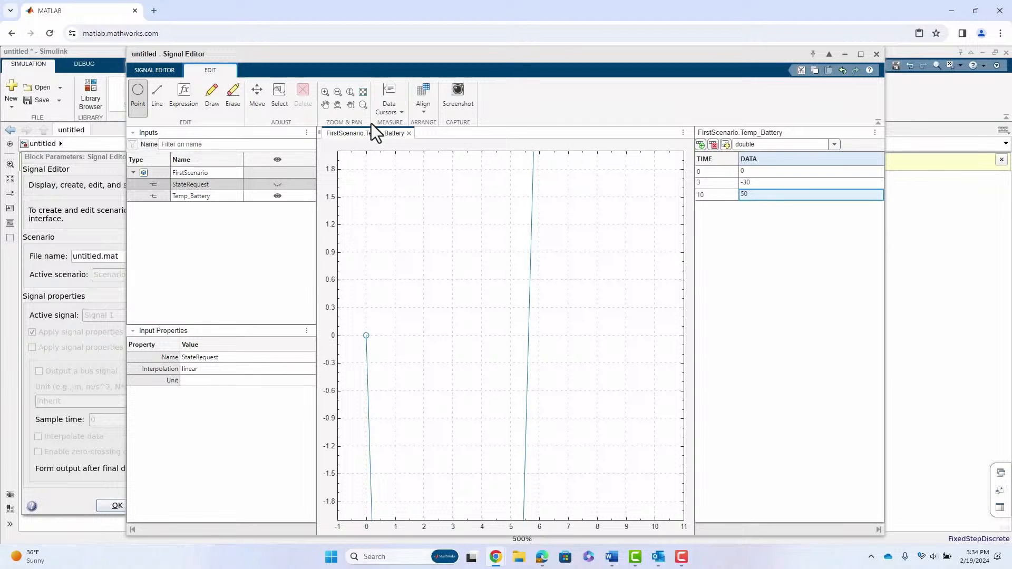
- Save the scenario as testdata.mat, close the Signal Editor interface and accept the block's parameters
left_click(158, 70)
left_click(179, 90)
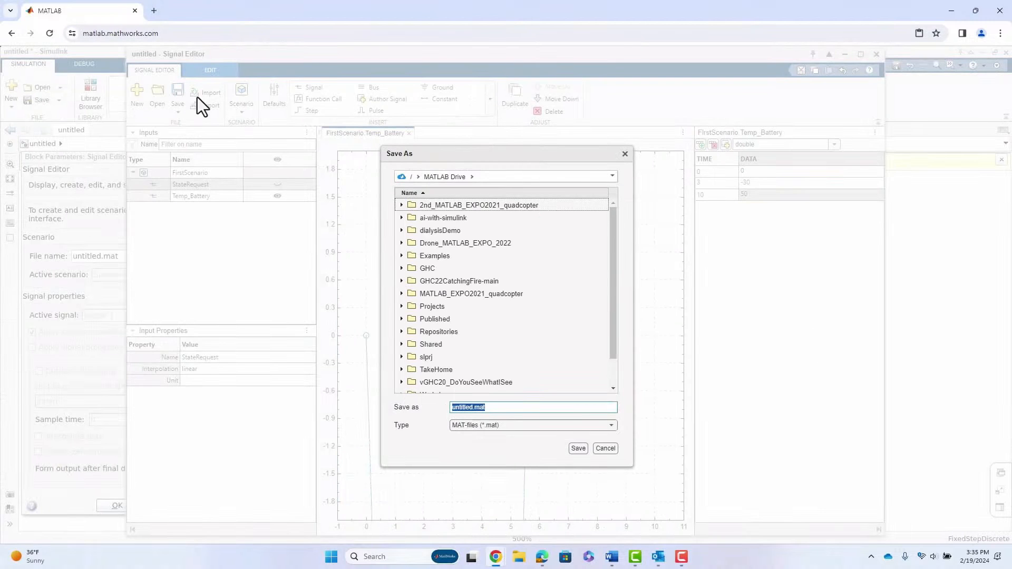
type("data")
key("BackSpace")
key("BackSpace")
key("BackSpace")
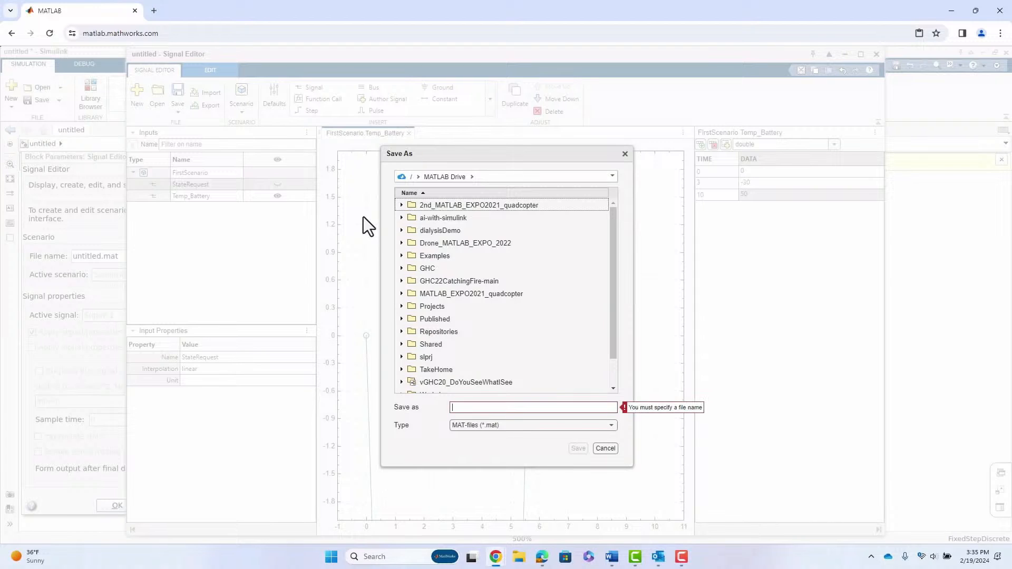
type("testdata.mat")
left_click(575, 451)
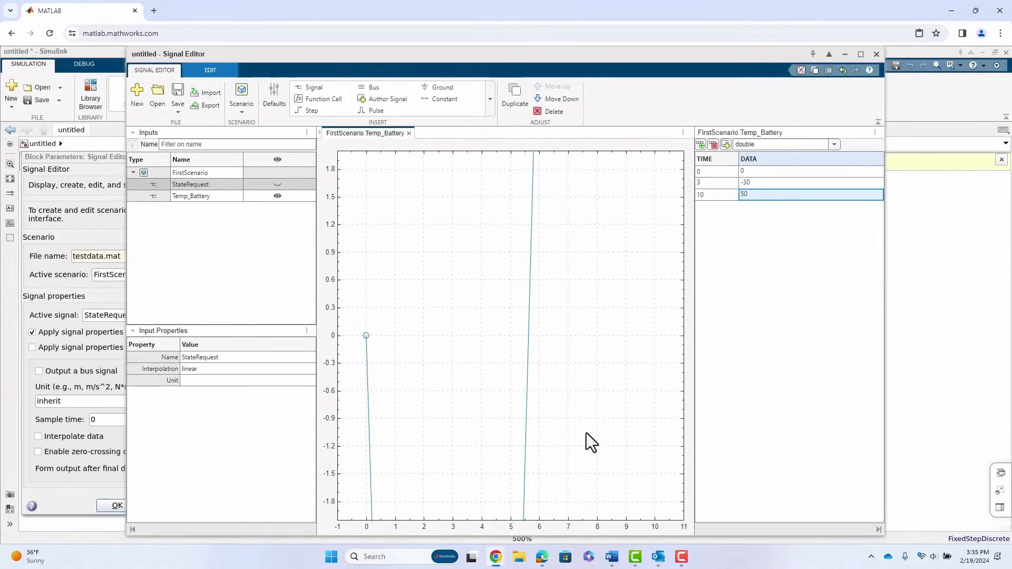
left_click(876, 55)
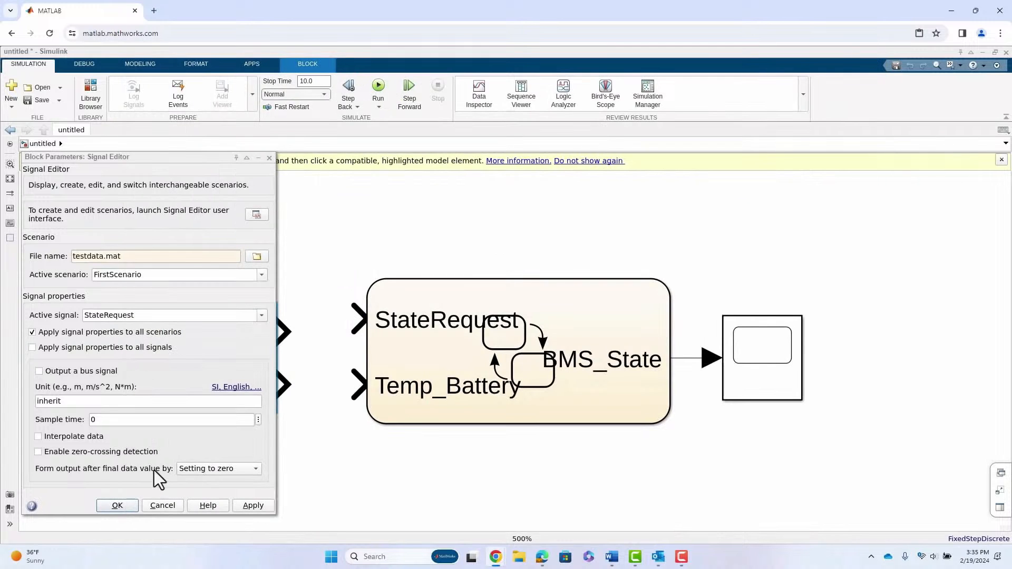
left_click(122, 506)
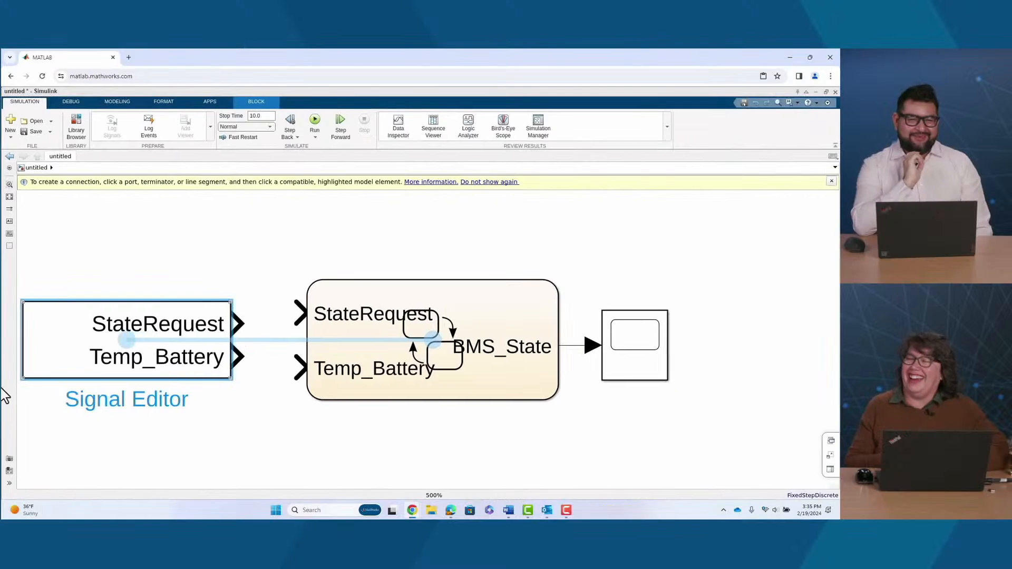
- Widen the Signal Editor block, connect its StateRequest and Temp_Battery outputs to the matching Chart inputs and dismiss the connection hint
left_click_drag(1, 388, 28, 382)
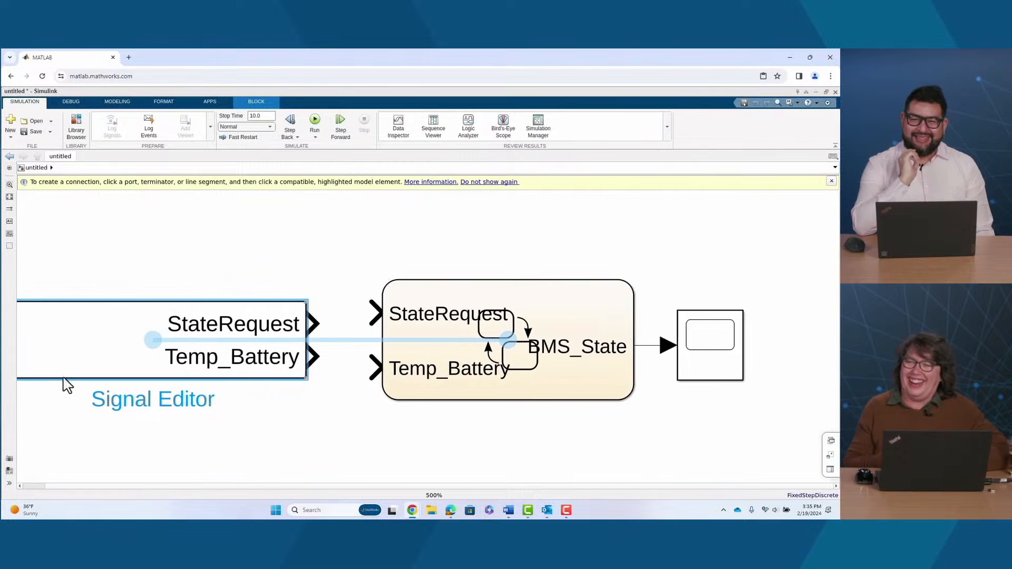
key("space")
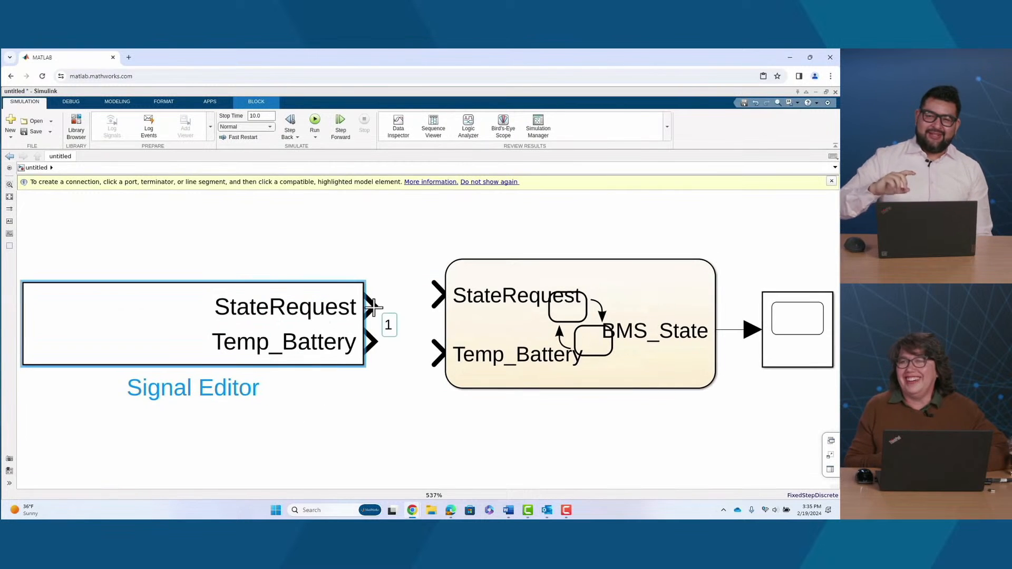
left_click(372, 305)
left_click(388, 349)
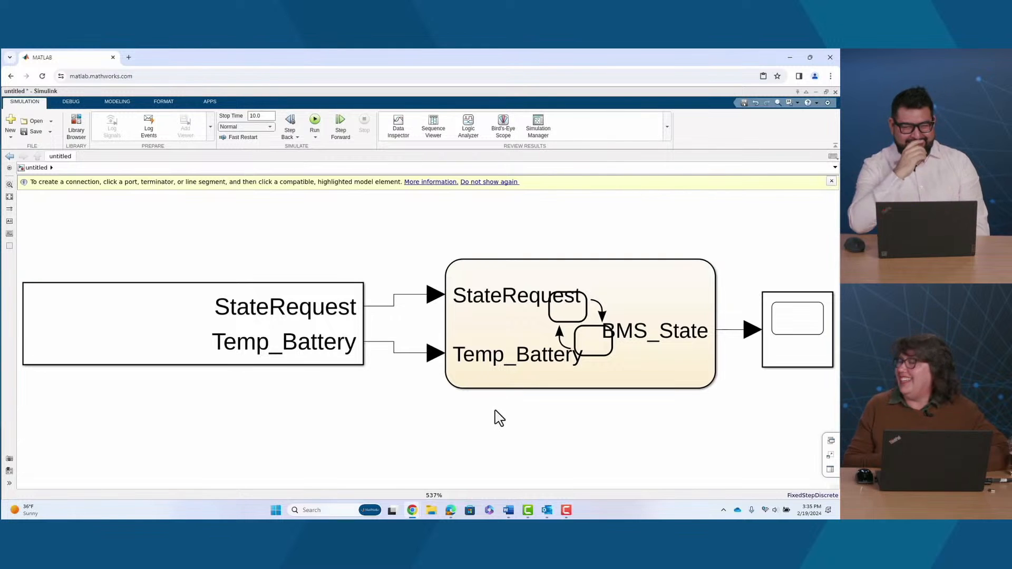
left_click(797, 348)
left_click(831, 181)
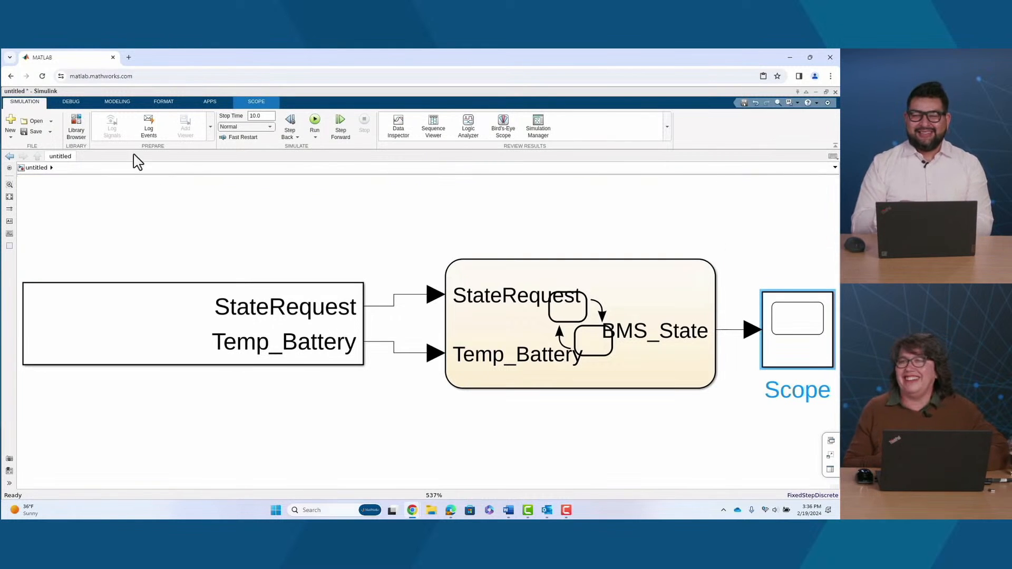
- Open the Stateflow chart, set its animation speed to Slow and run the simulation
double_click(516, 339)
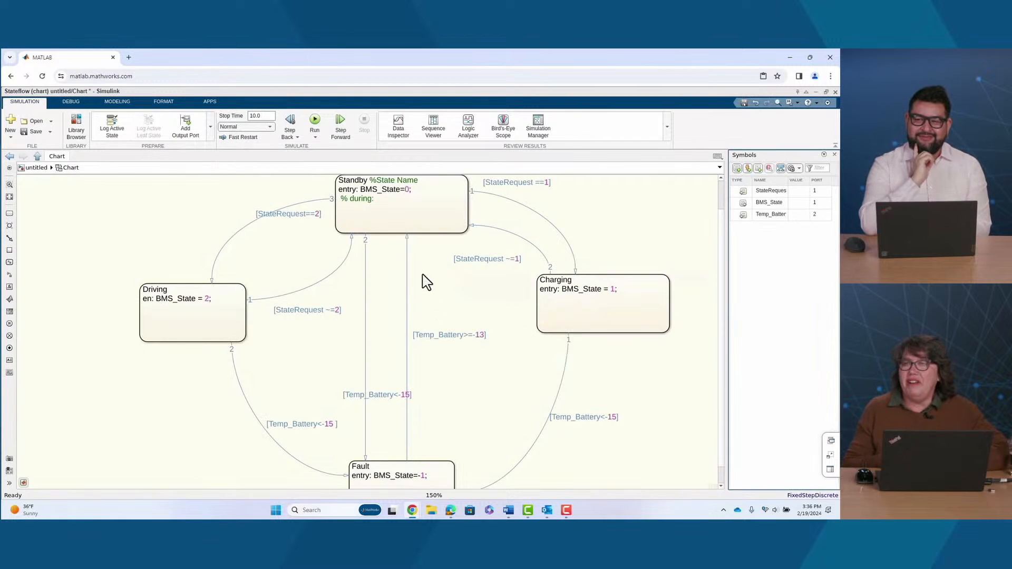
left_click(70, 103)
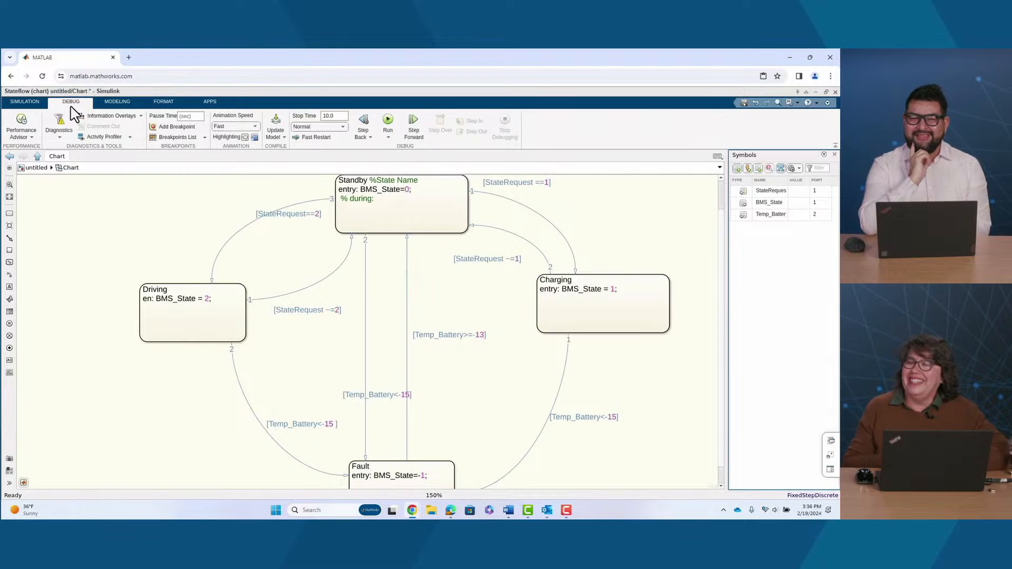
left_click(255, 126)
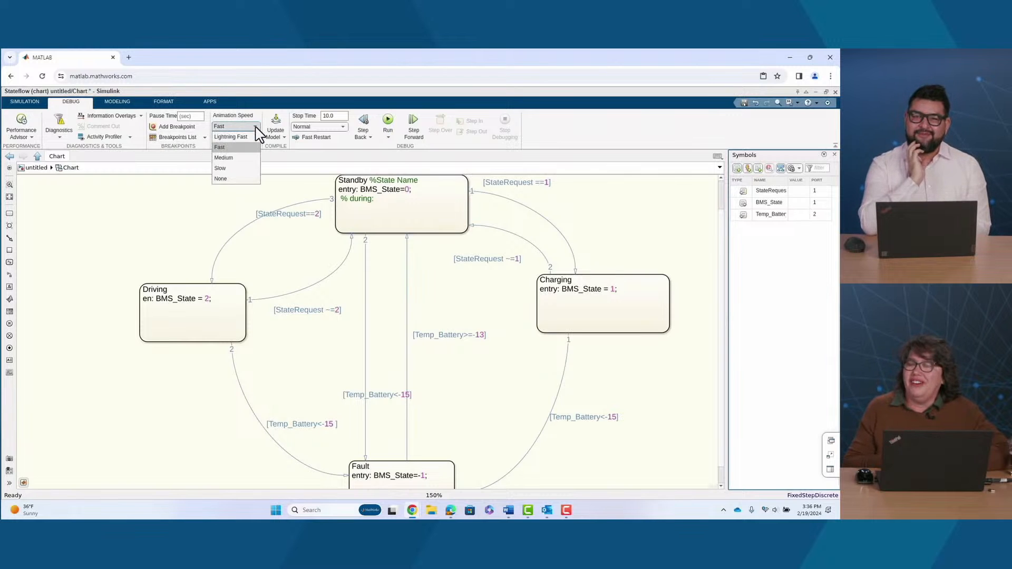
left_click(242, 169)
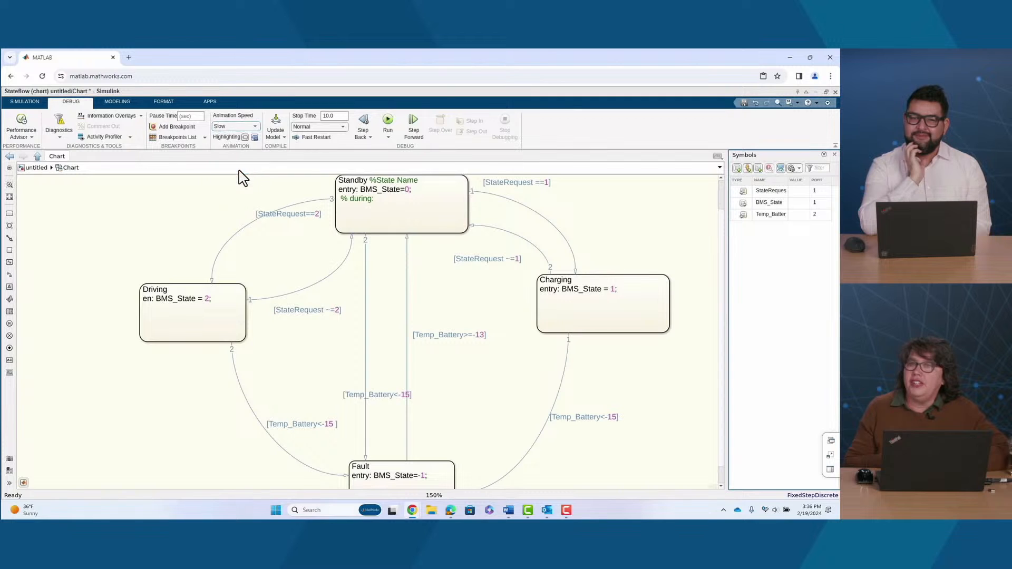
left_click(389, 124)
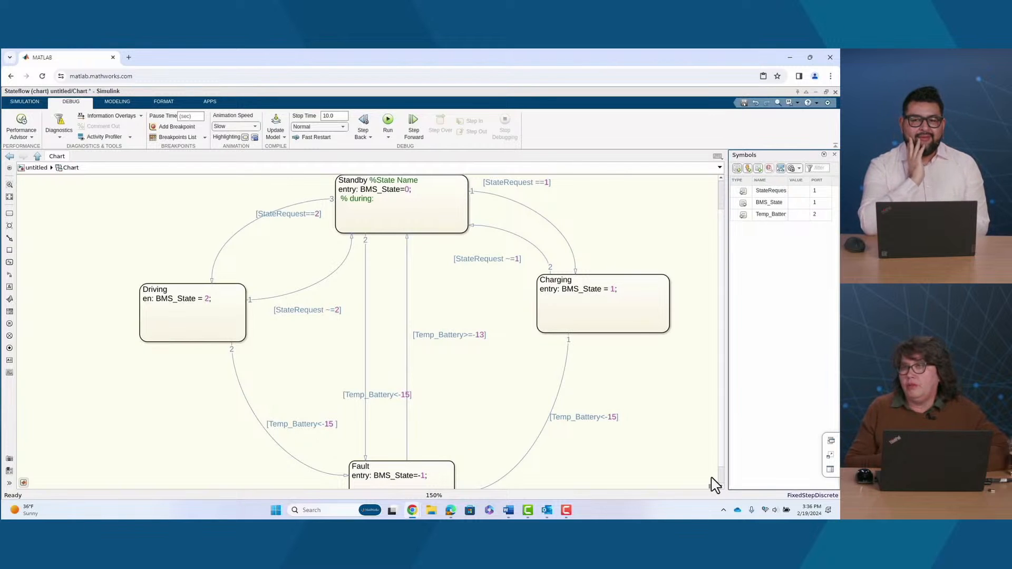
- Return to the top-level model, launch the Signal Editor block's interface and plot FirstScenario's Temp_Battery signal
left_click(37, 167)
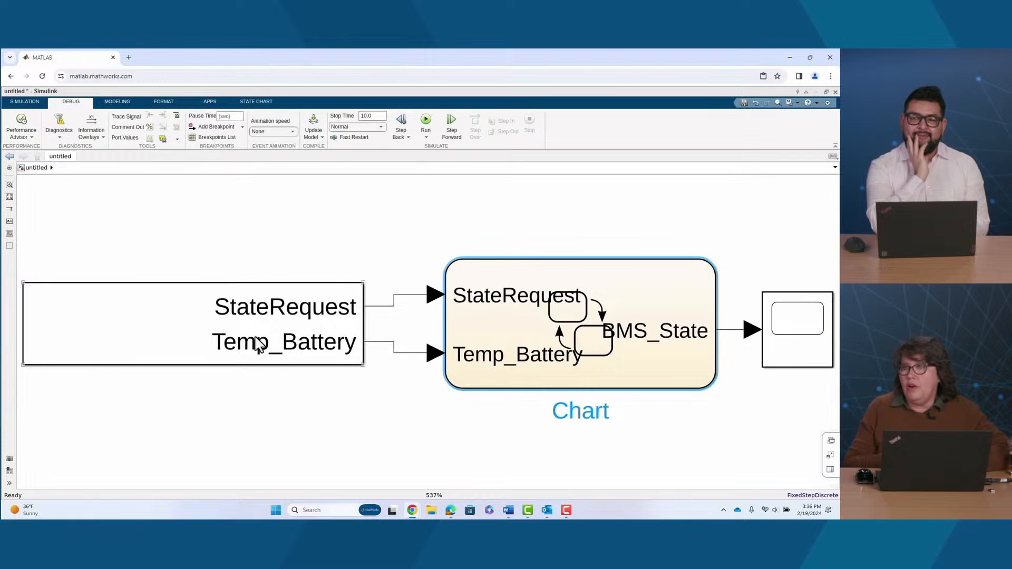
double_click(258, 345)
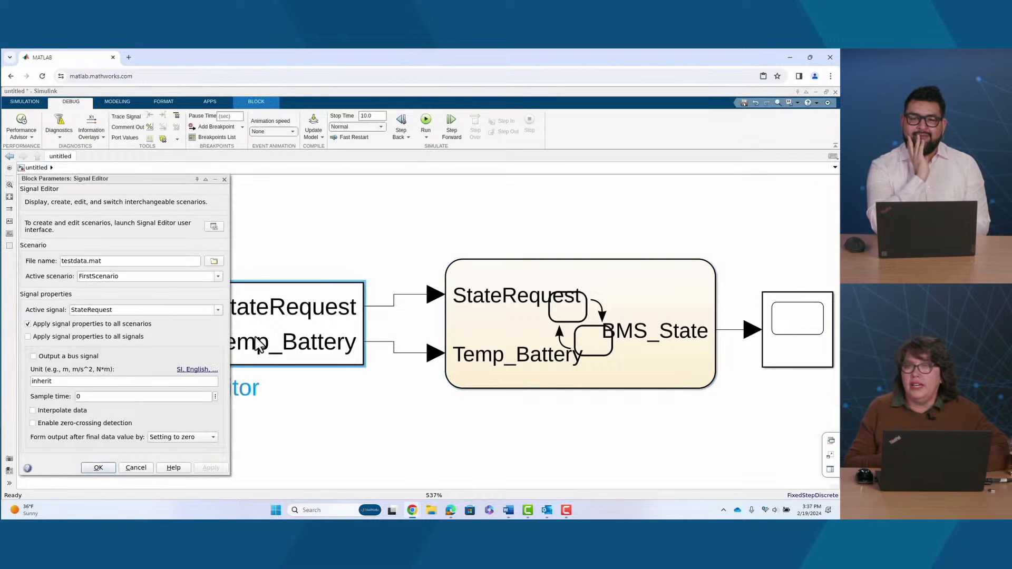
left_click(215, 227)
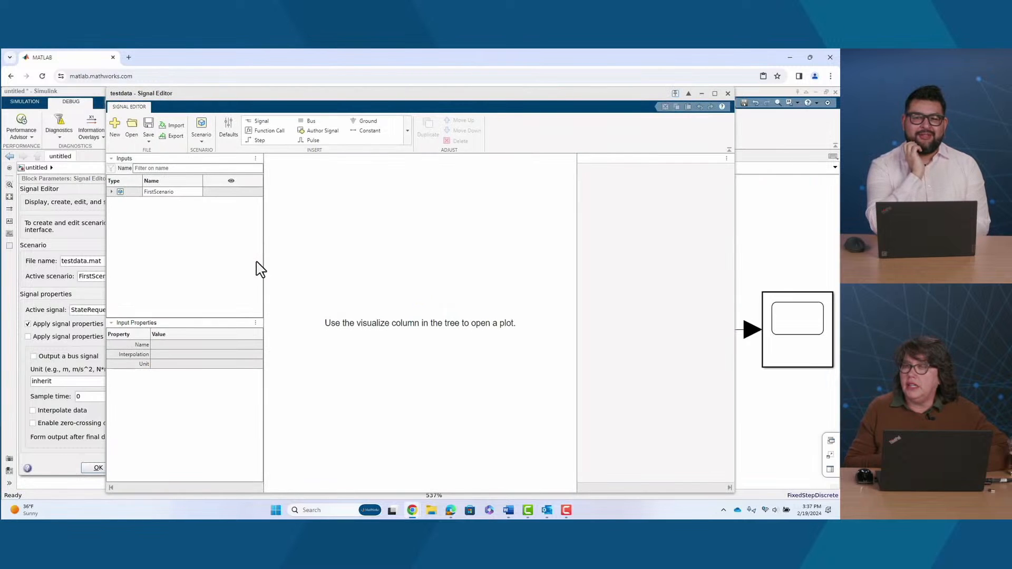
left_click(112, 192)
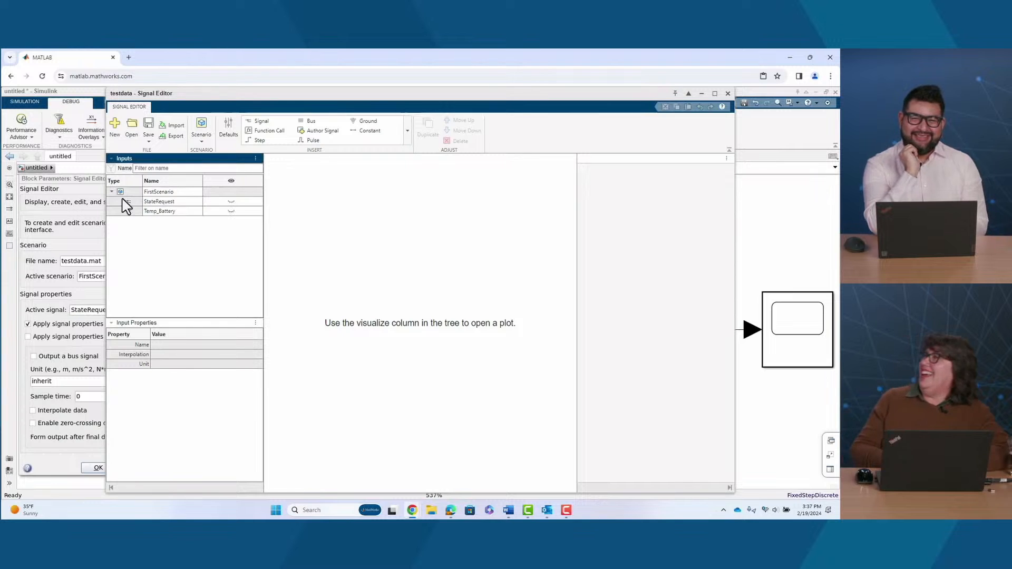
left_click(231, 211)
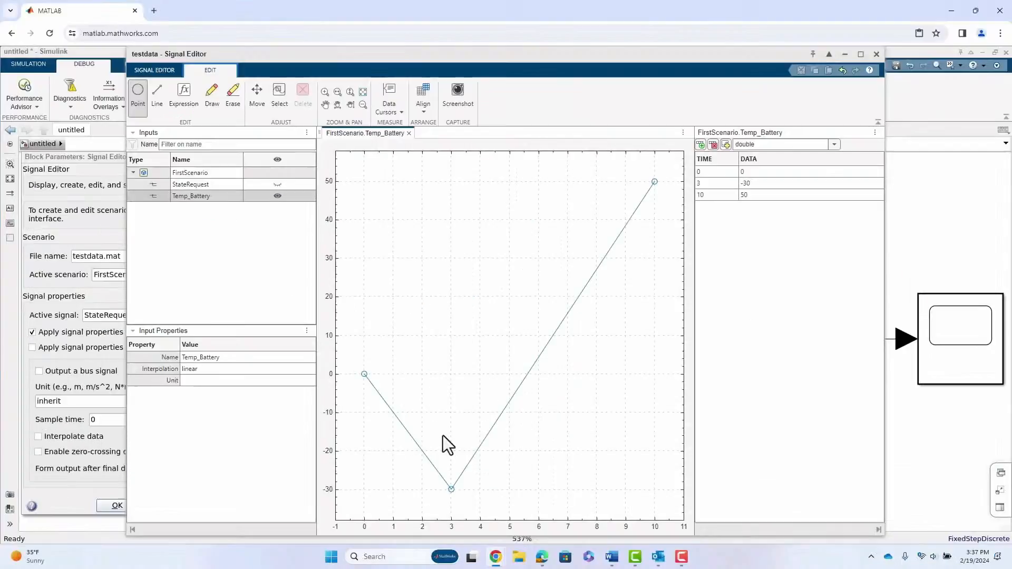
- Set the Temp_Battery data value at time 3 to -15
left_click(443, 436)
key("ctrl+z")
left_click(759, 183)
left_click(760, 185)
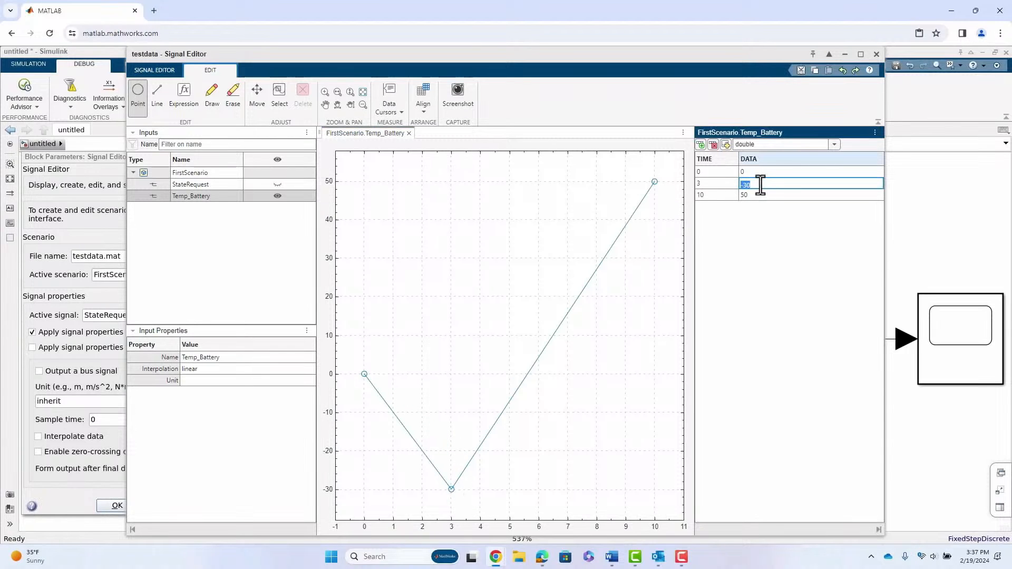
type("-15")
key("Return")
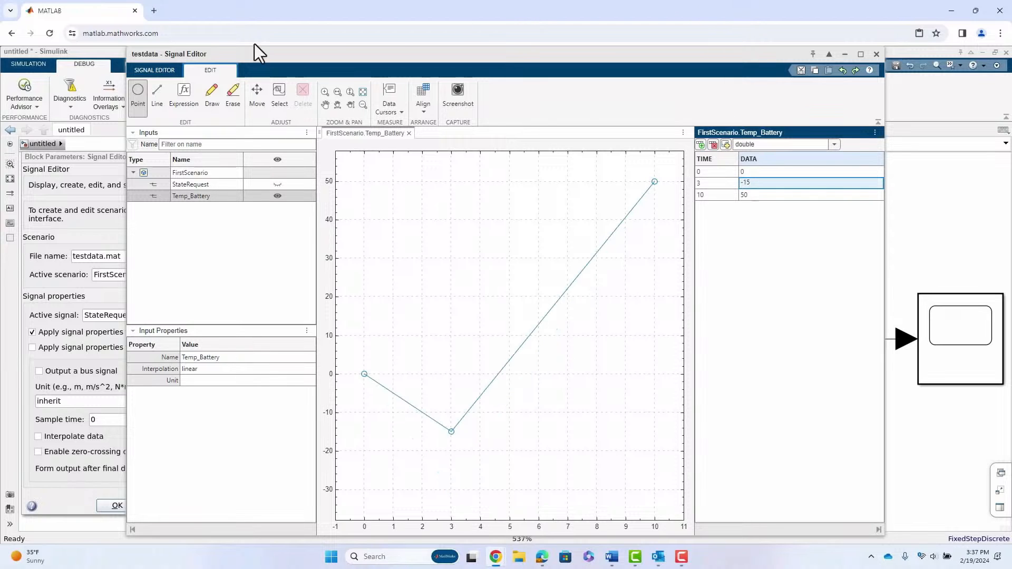
- Close the Signal Editor interface, then apply and close the block's parameters
left_click(876, 55)
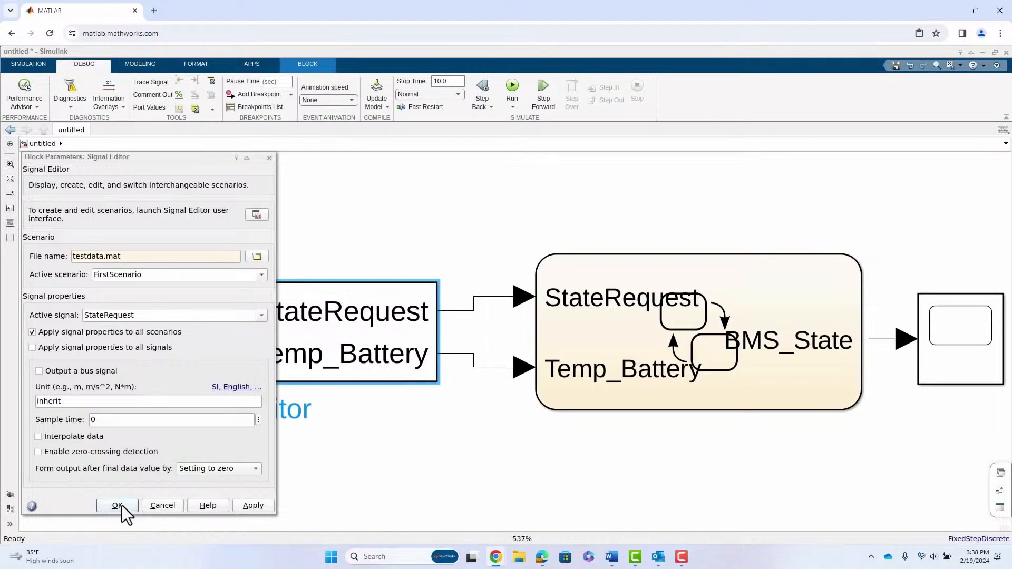
left_click(264, 510)
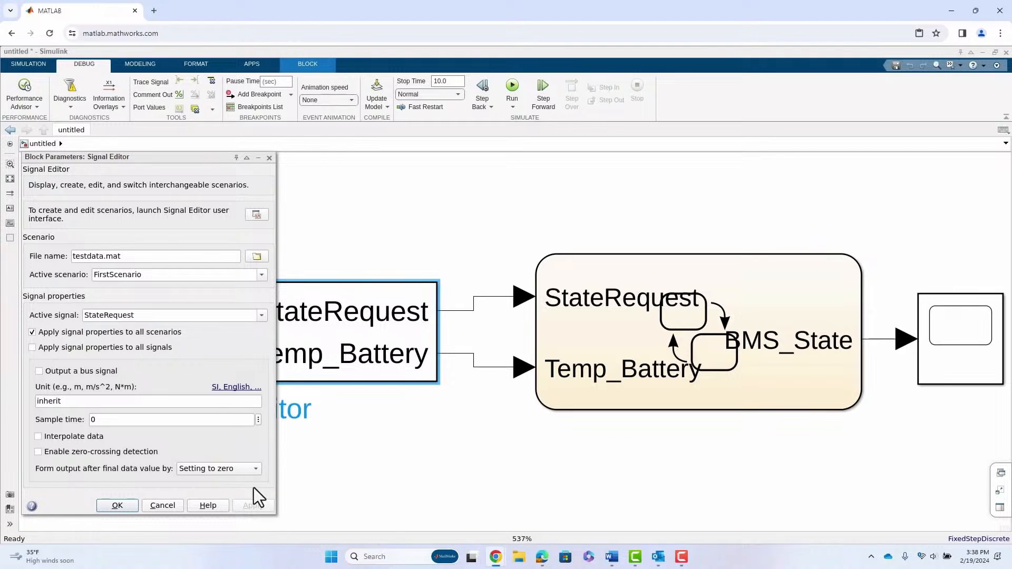
left_click(268, 157)
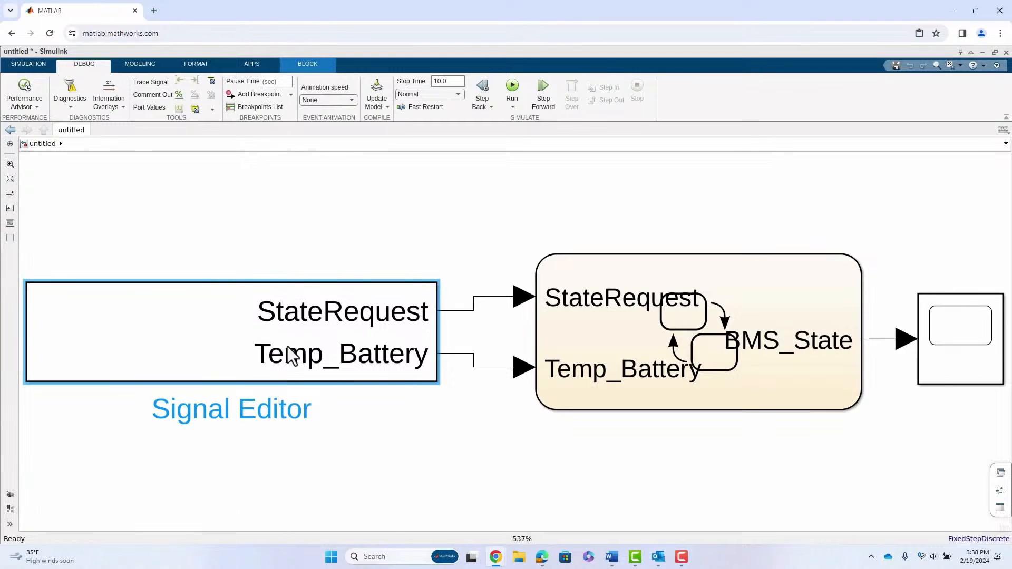
- Open the Stateflow chart and run the simulation with the edited Temp_Battery signal
left_click(346, 452)
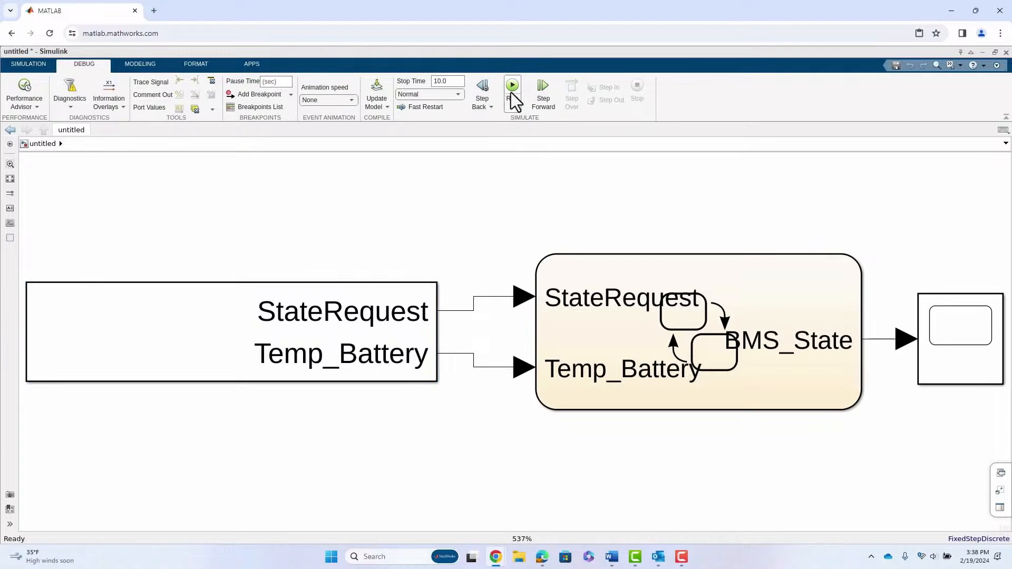
double_click(685, 387)
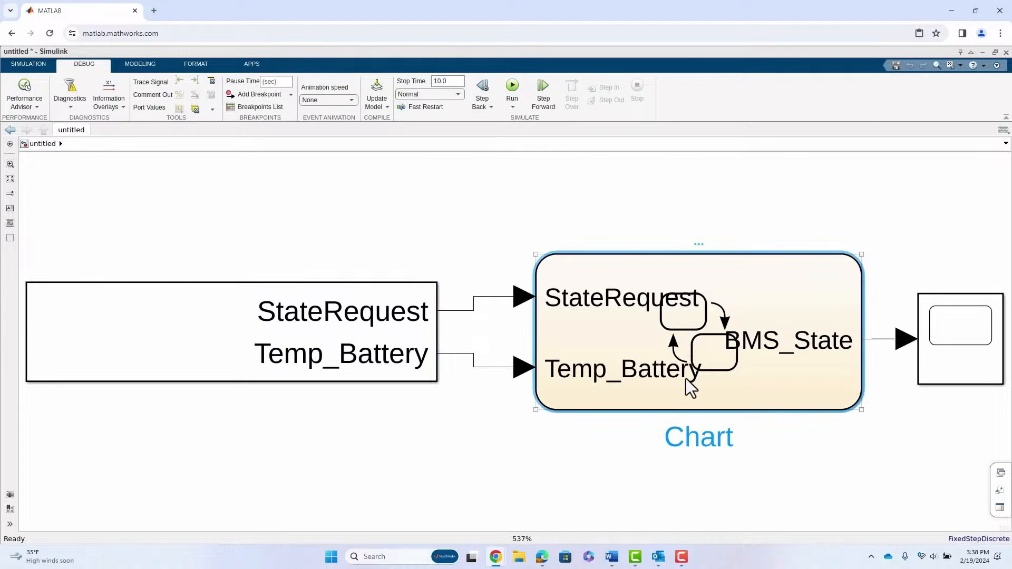
left_click(512, 90)
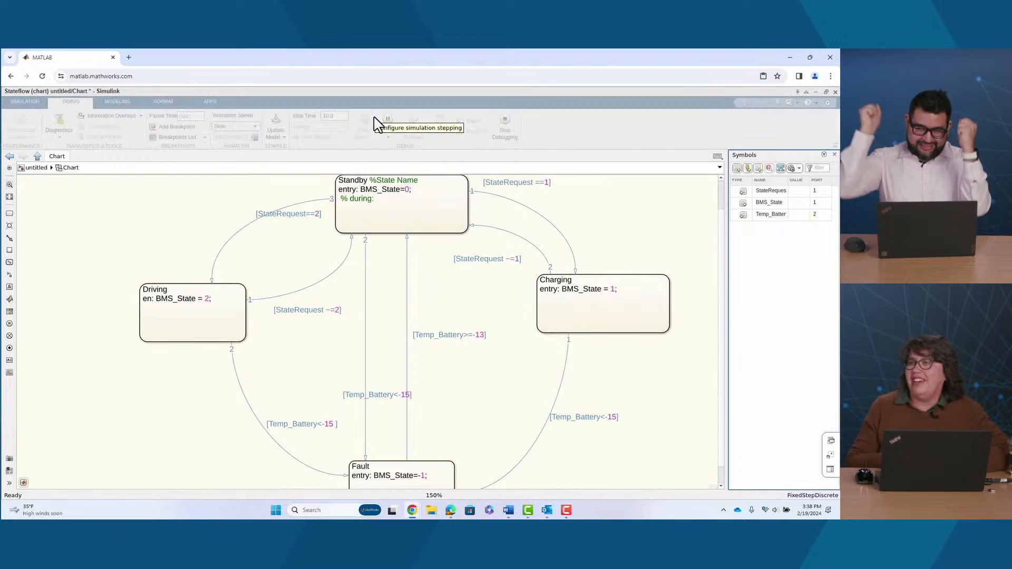
left_click(536, 285)
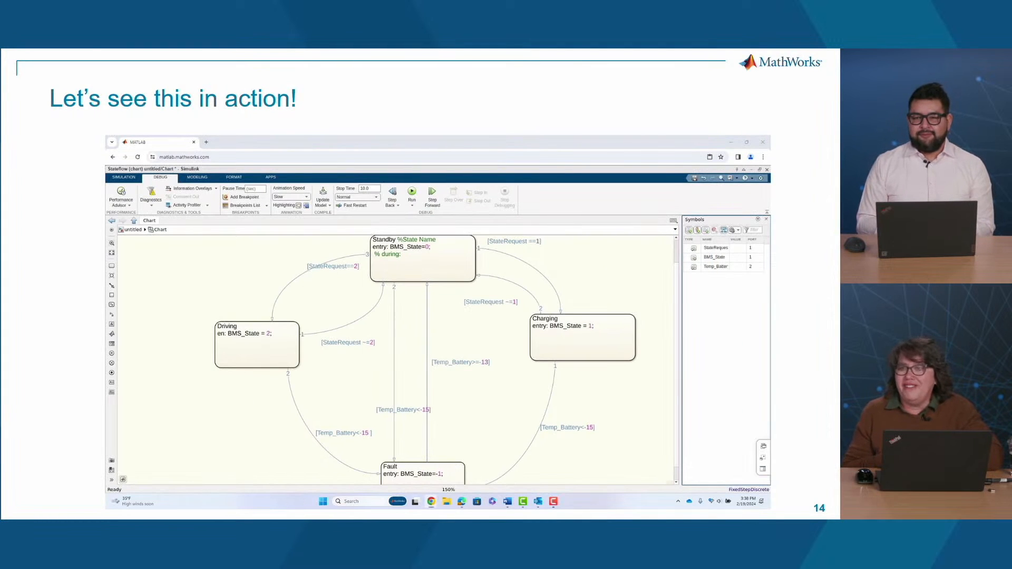
key("Right")
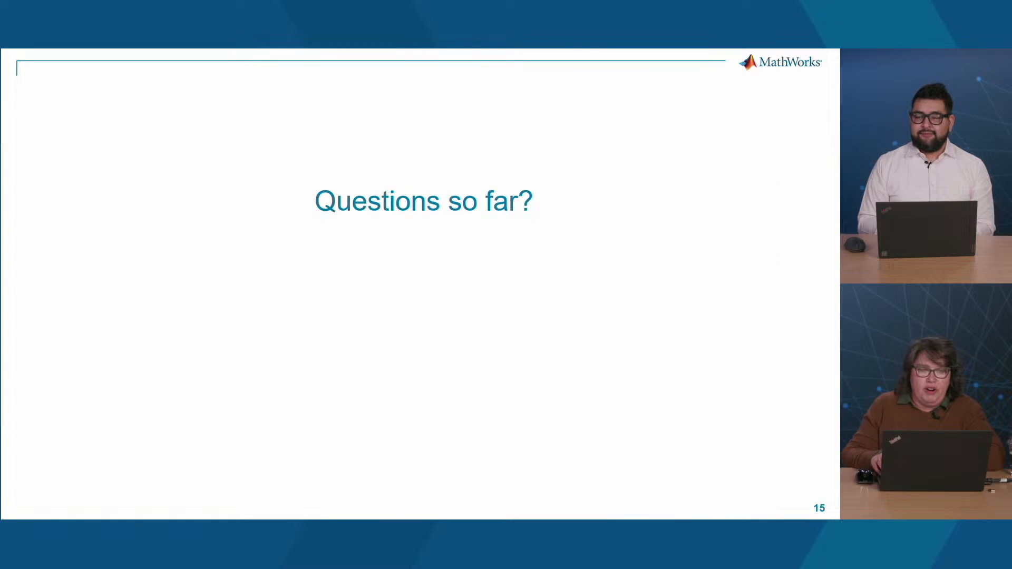
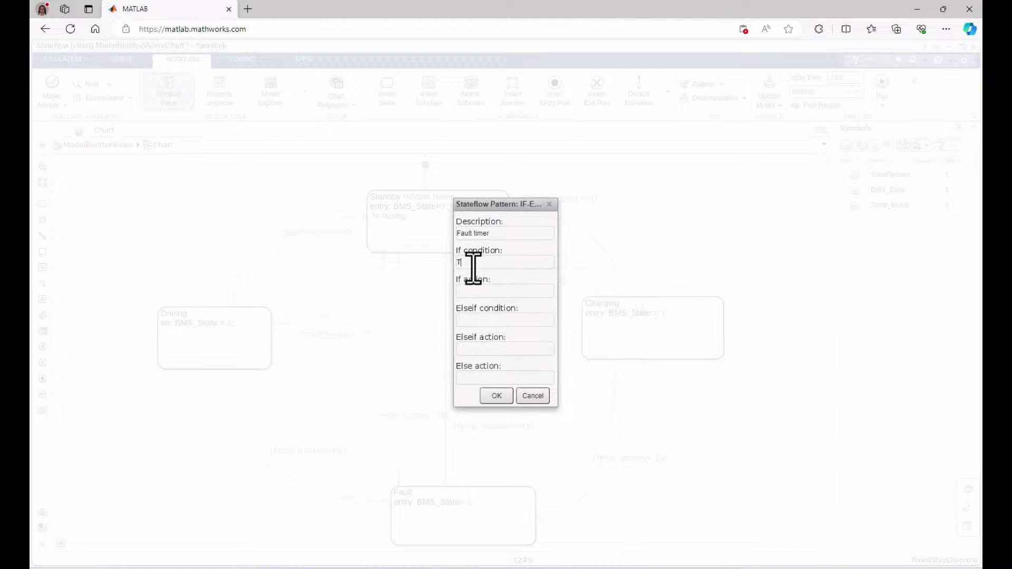
- Define the Fault timer pattern's If condition as Temp_Batter<-13 and its If action as Timer=0
type("em")
type("p_Batter")
type("<")
type("-11")
type("3")
left_click(468, 293)
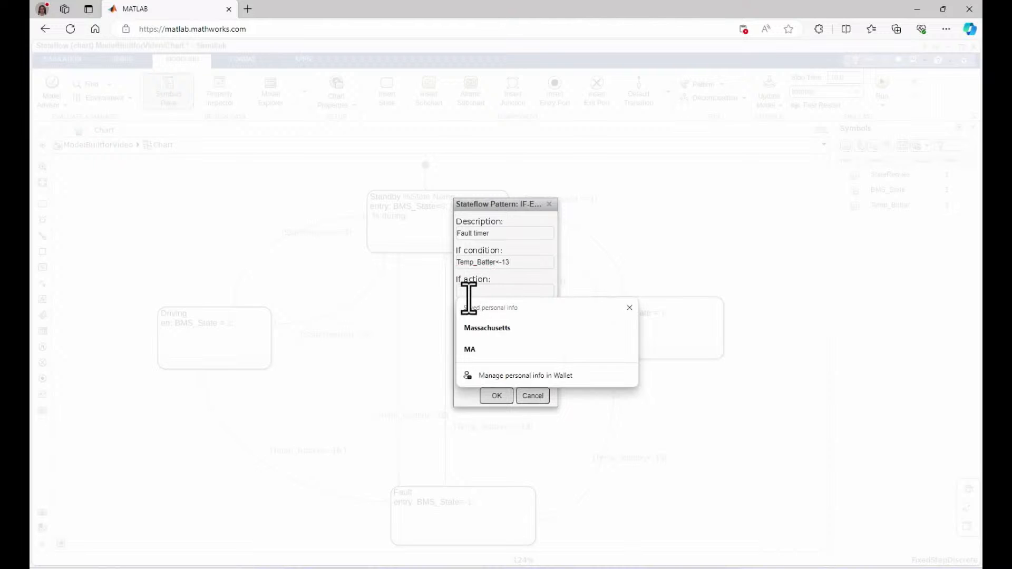
type("Tim")
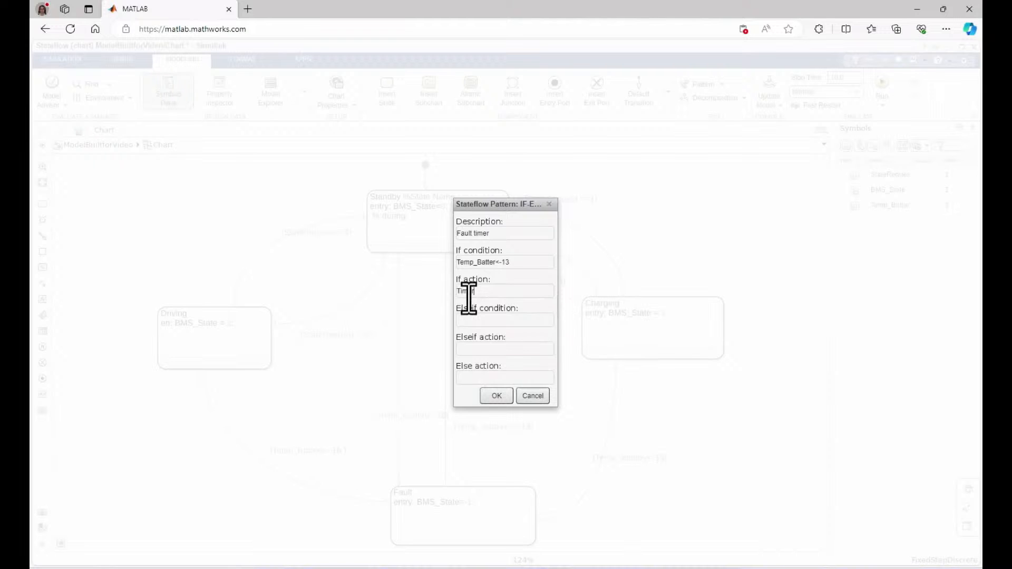
type("er=0")
- Define the pattern's Elseif condition as Timer >= 4 and its Elseif action as send(NormalBattery
left_click(476, 319)
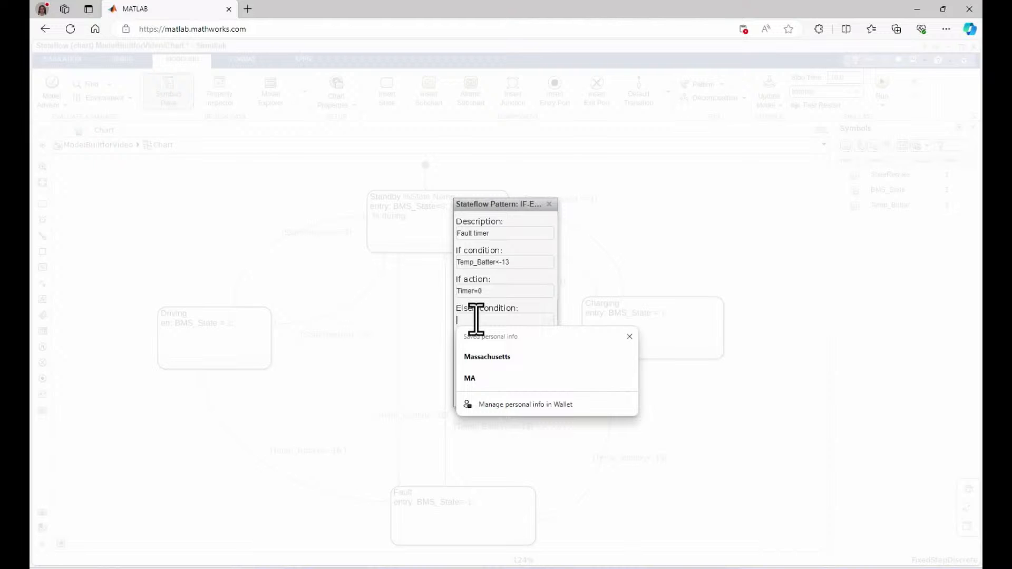
type("Timer >")
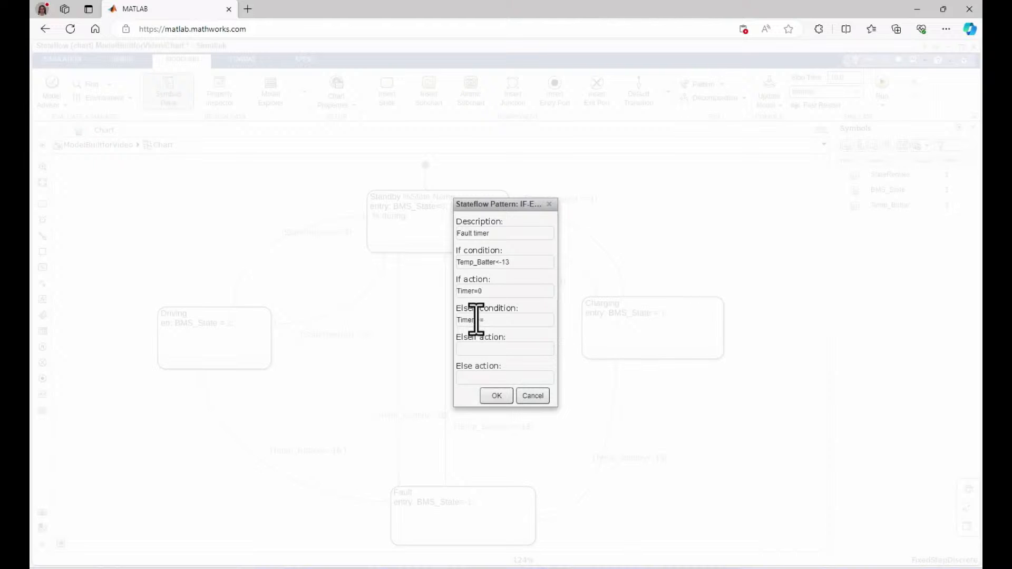
type(" = 4")
left_click(485, 350)
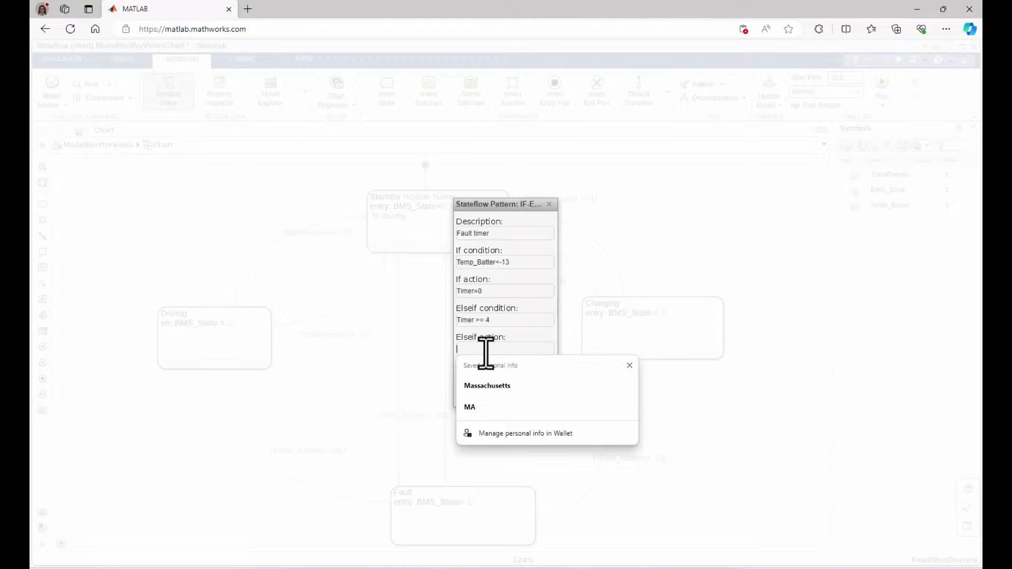
type("send(")
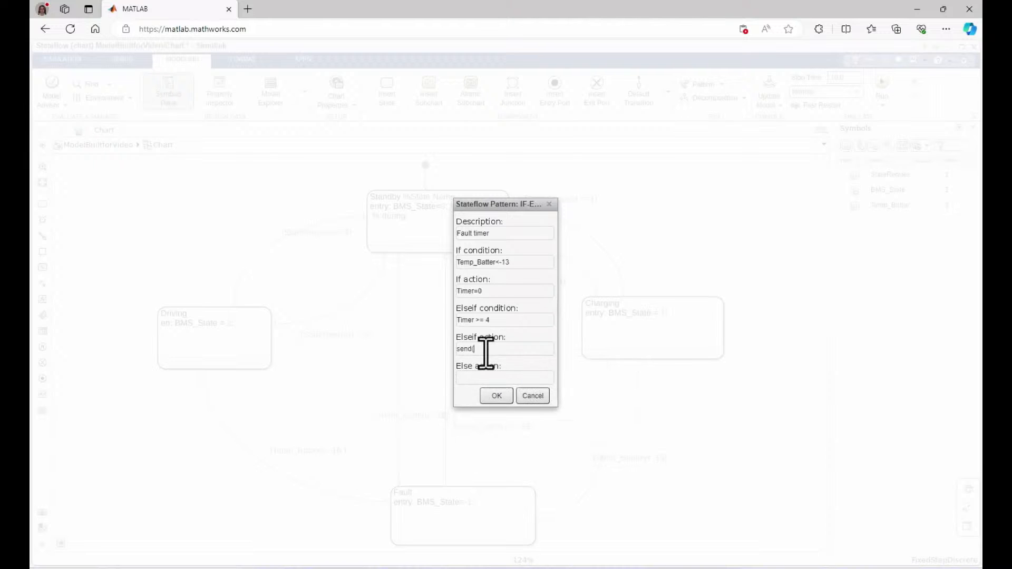
type("NormalBattery")
- Set the pattern's Else action to Timer=Timer+1 and insert the Fault timer flow chart into the chart
left_click(491, 378)
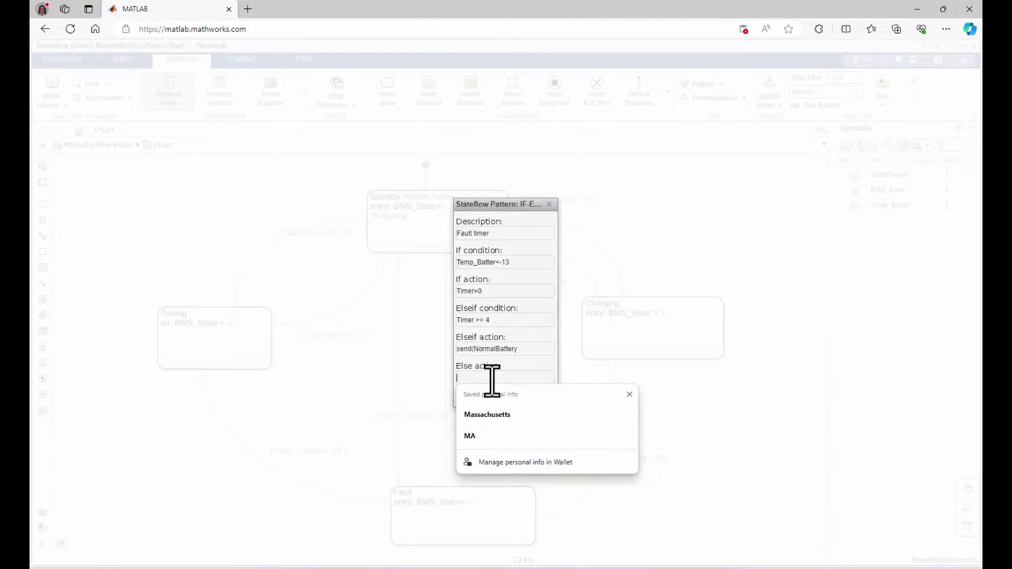
type("T")
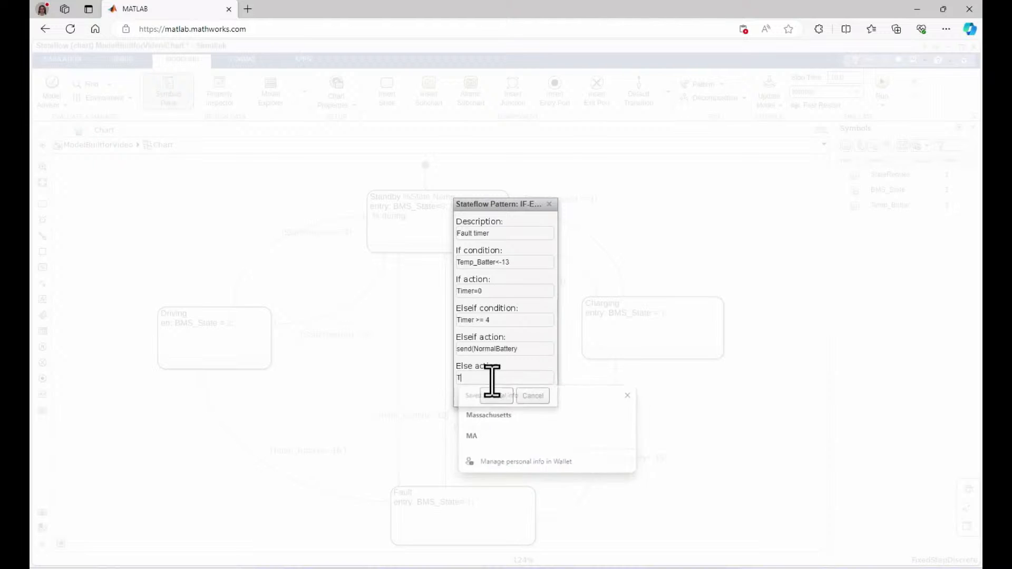
type("imer=Timer+1")
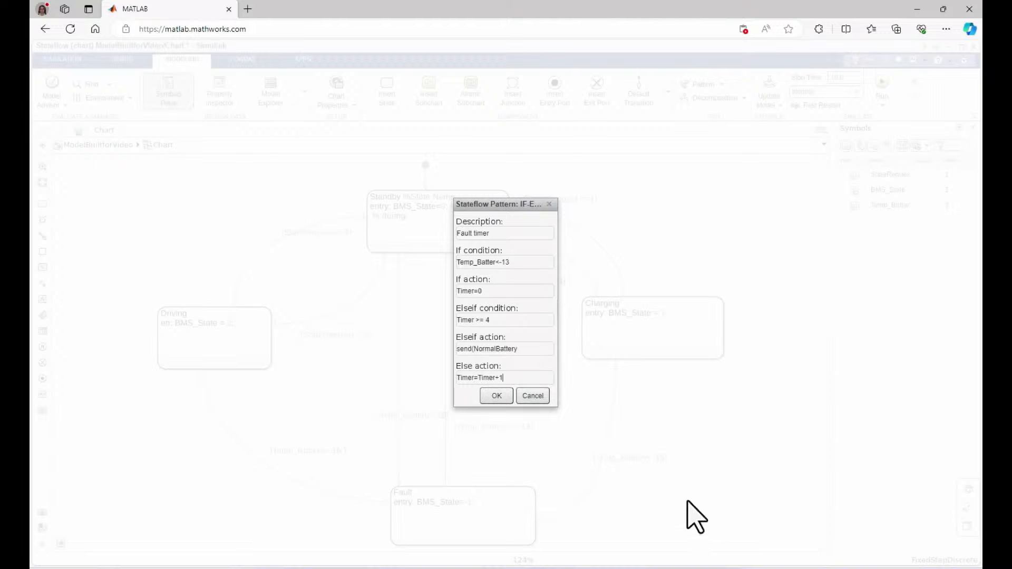
left_click(494, 397)
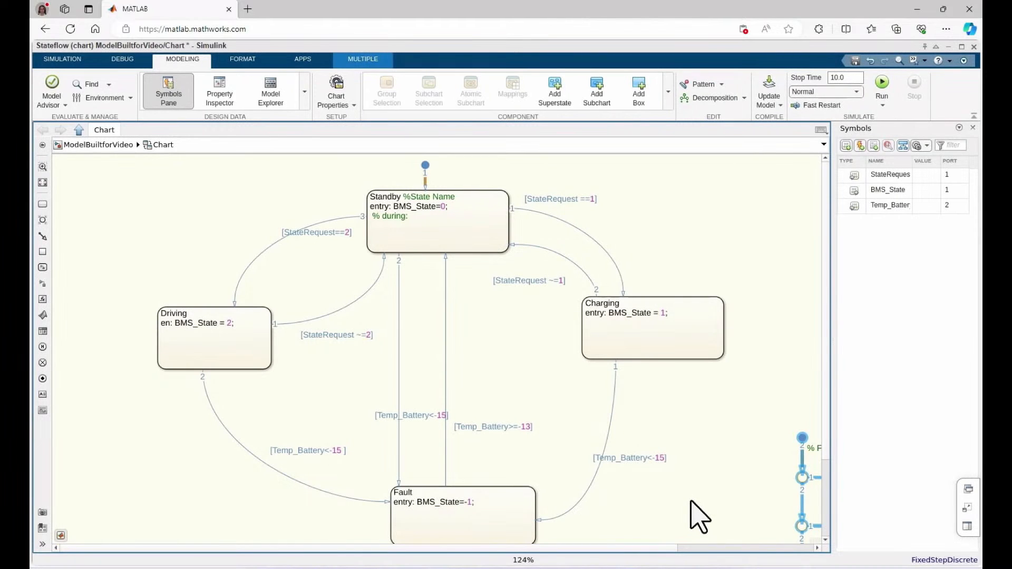
left_click(691, 501)
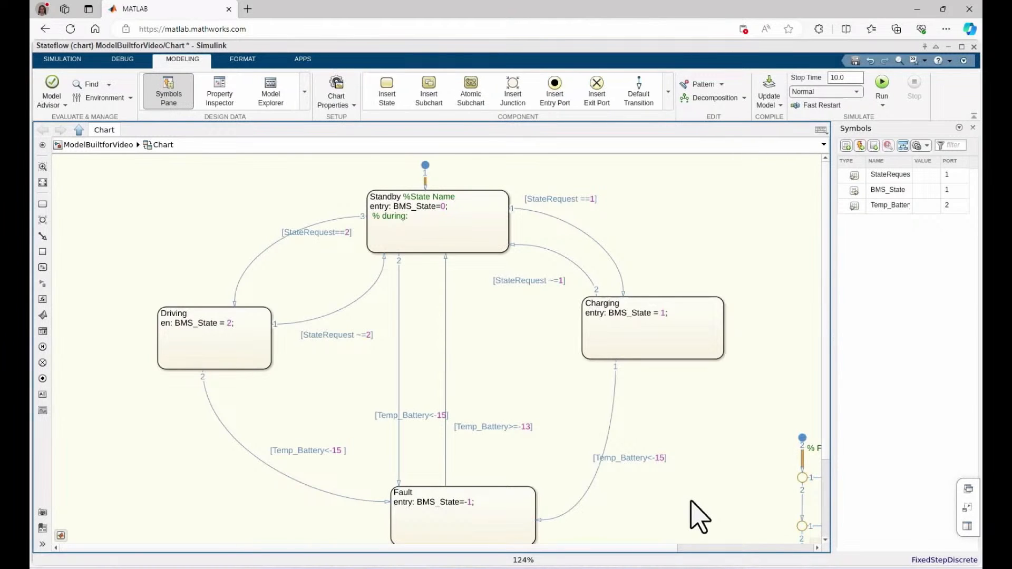
key("space")
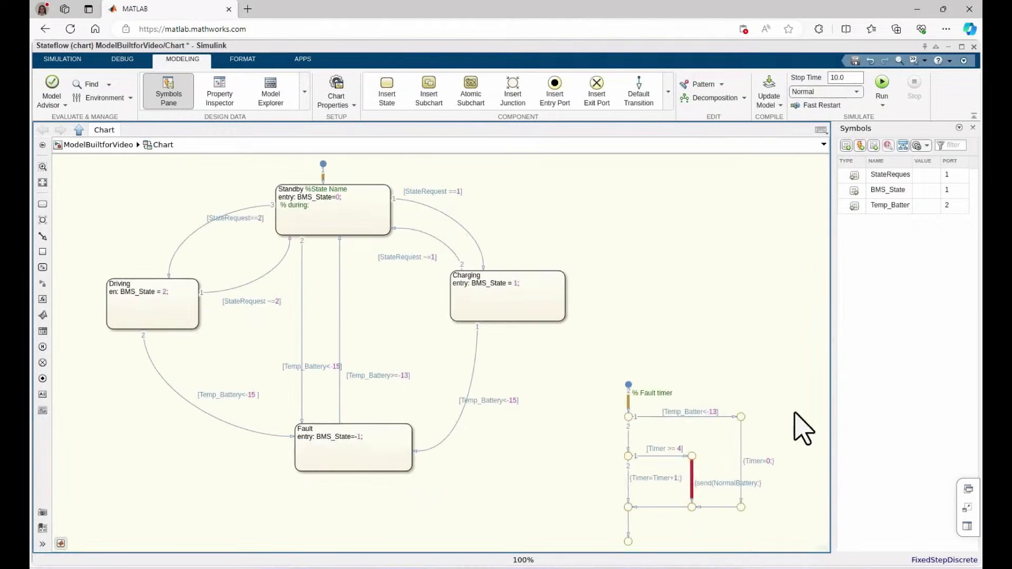
- Cut the whole Fault timer flow chart and paste it inside an enlarged Fault state
left_click_drag(575, 361, 784, 507)
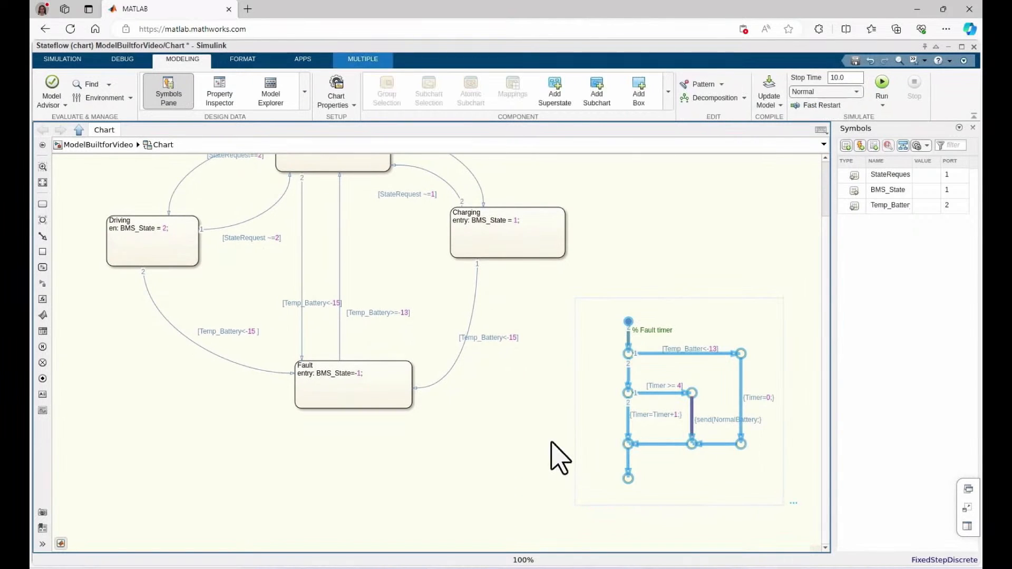
key("Delete")
left_click(410, 406)
left_click_drag(407, 407, 491, 503)
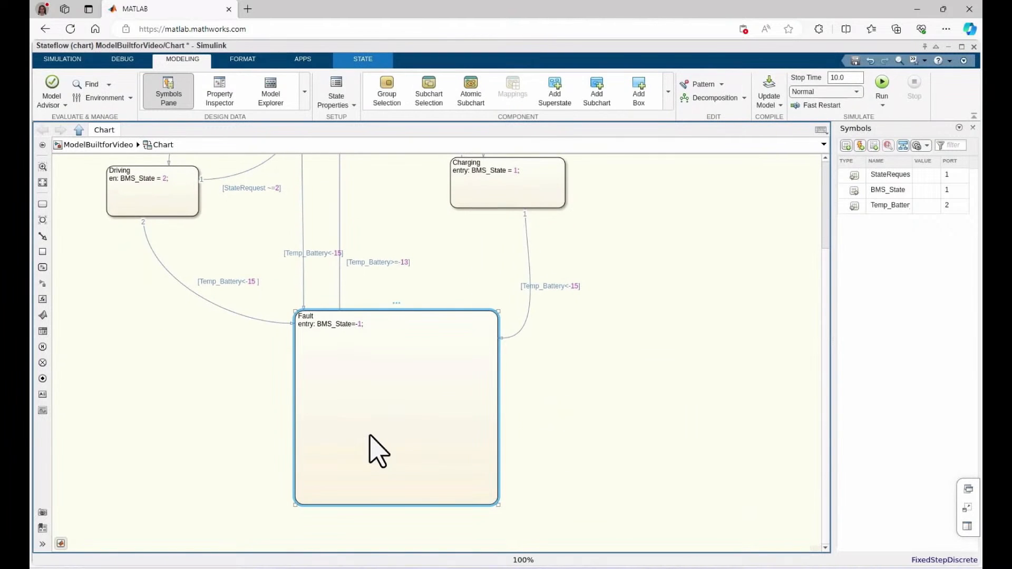
key("ctrl+v")
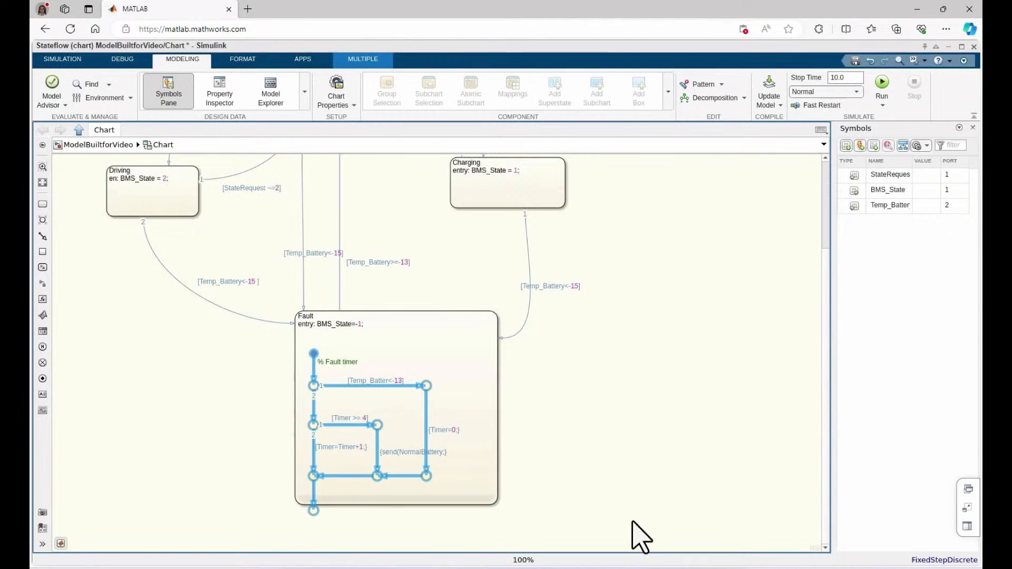
- Enlarge the Fault state further and move the flow chart's final junction up inside its boundary
left_click(498, 500)
left_click_drag(497, 502, 516, 524)
left_click_drag(314, 510, 316, 488)
- Draw a straight inner transition from the Fault state's left edge to the Fault timer flow chart's first junction
scroll(237, 317, "up", 2)
left_click(232, 298)
left_click_drag(251, 300, 259, 300)
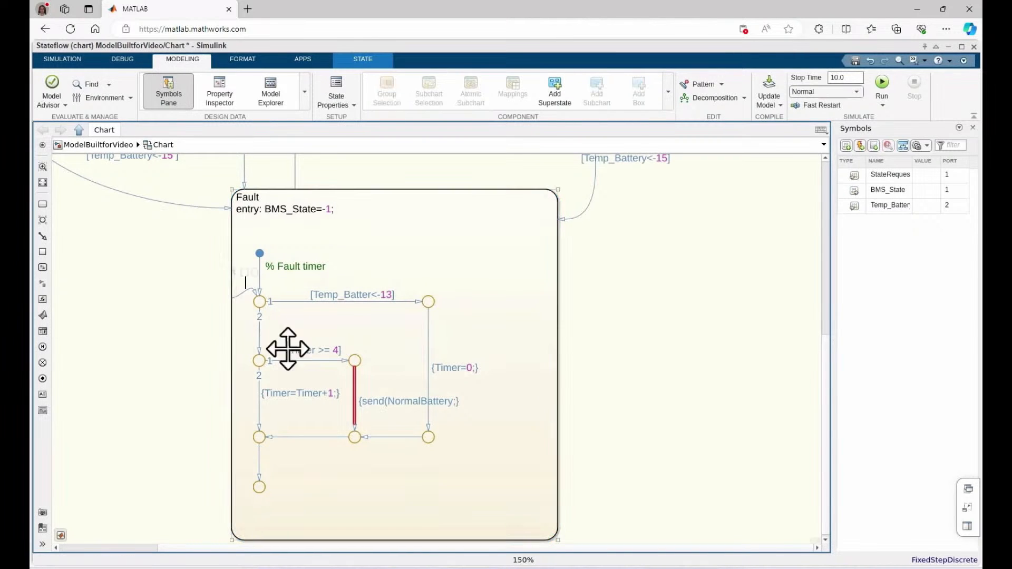
left_click(245, 298)
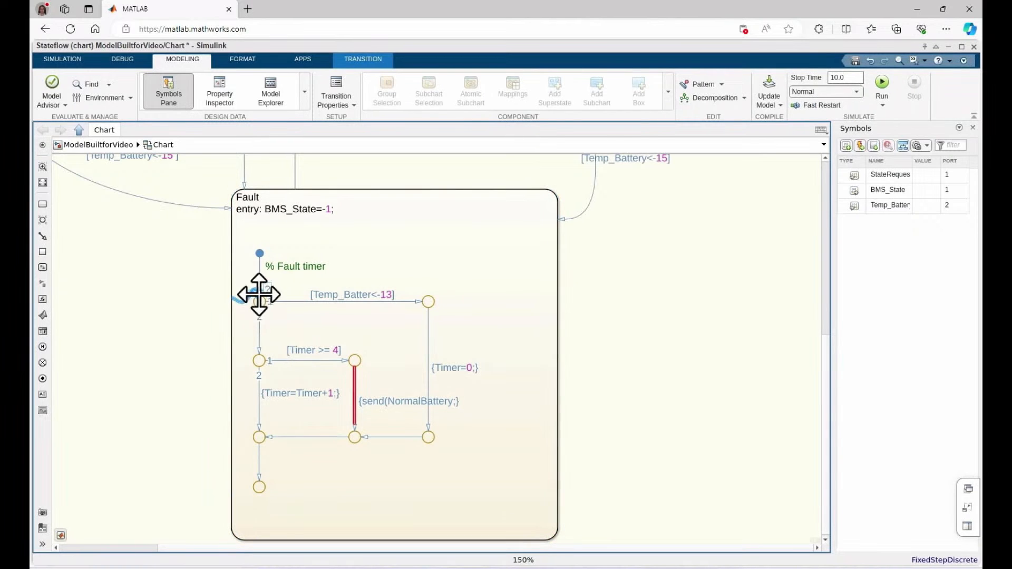
left_click(648, 365)
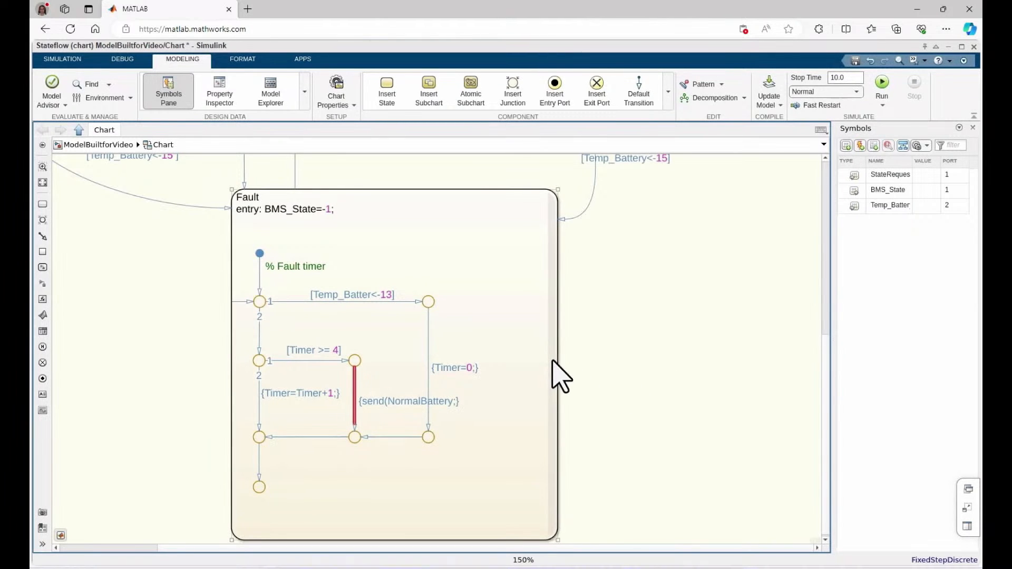
- Correct the syntax error in the Fault timer's send action so that it reads {send(NormalBattery)}
left_click(412, 402)
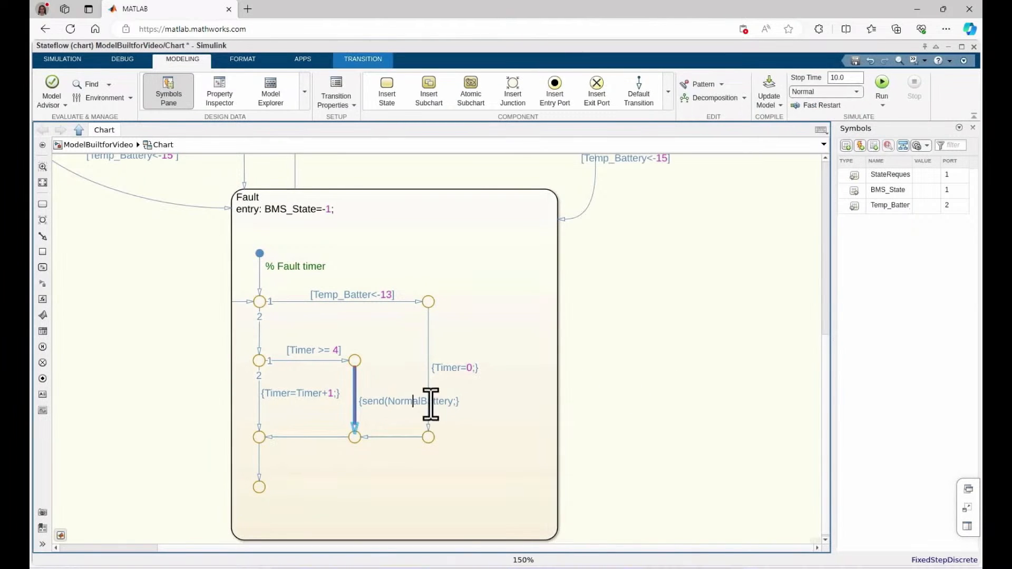
left_click(422, 407)
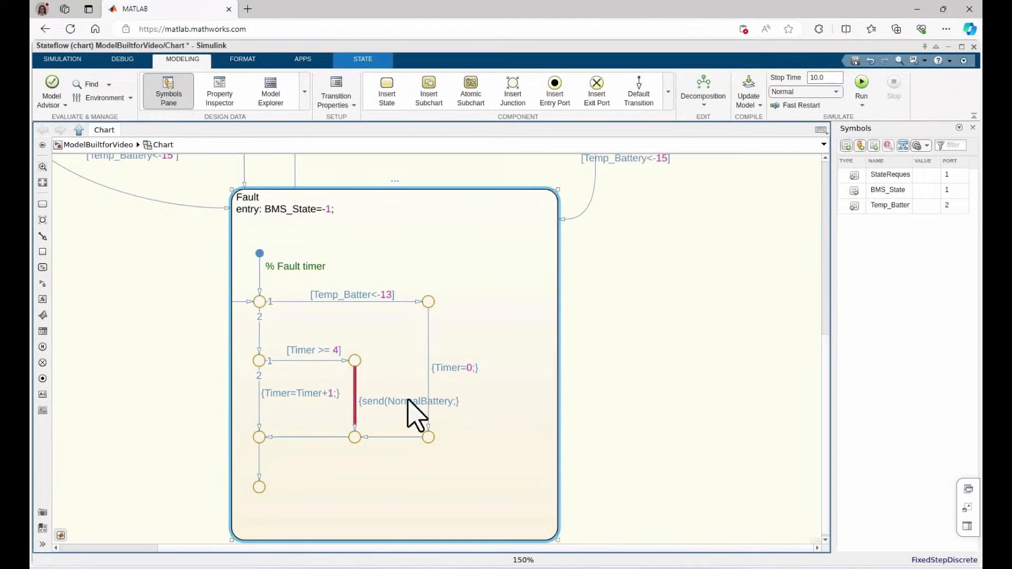
left_click(419, 381)
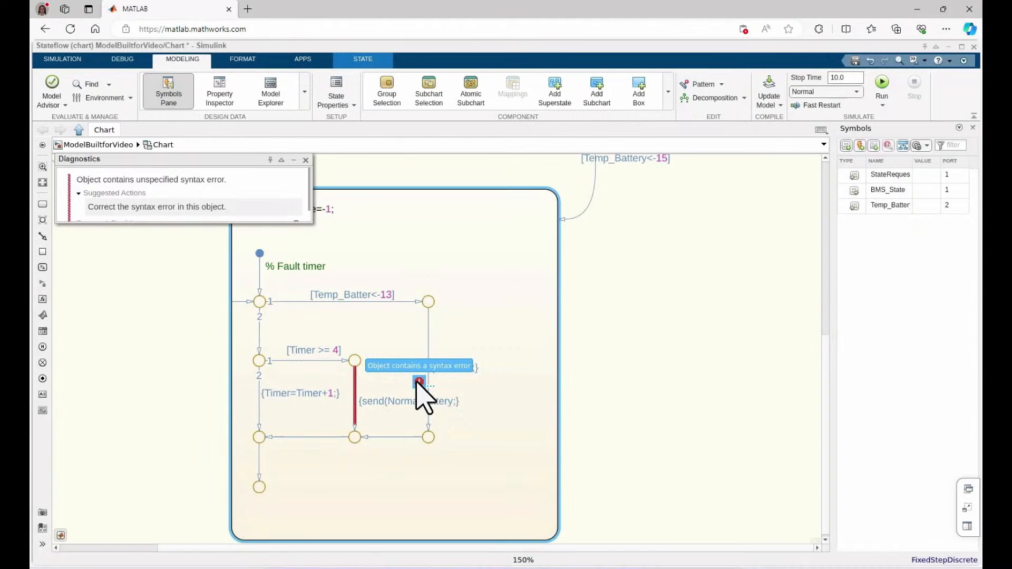
left_click(466, 416)
left_click(457, 401)
key("BackSpace")
type(")")
left_click(470, 434)
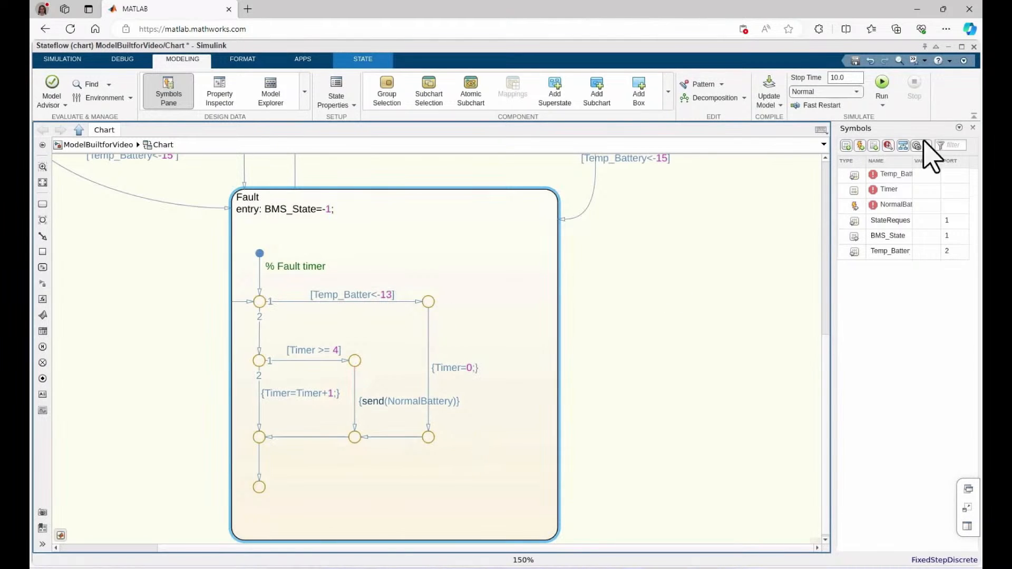
- Correct the variable name in the Fault timer's first condition so that it reads [Temp_Battery<-13]
left_click(368, 294)
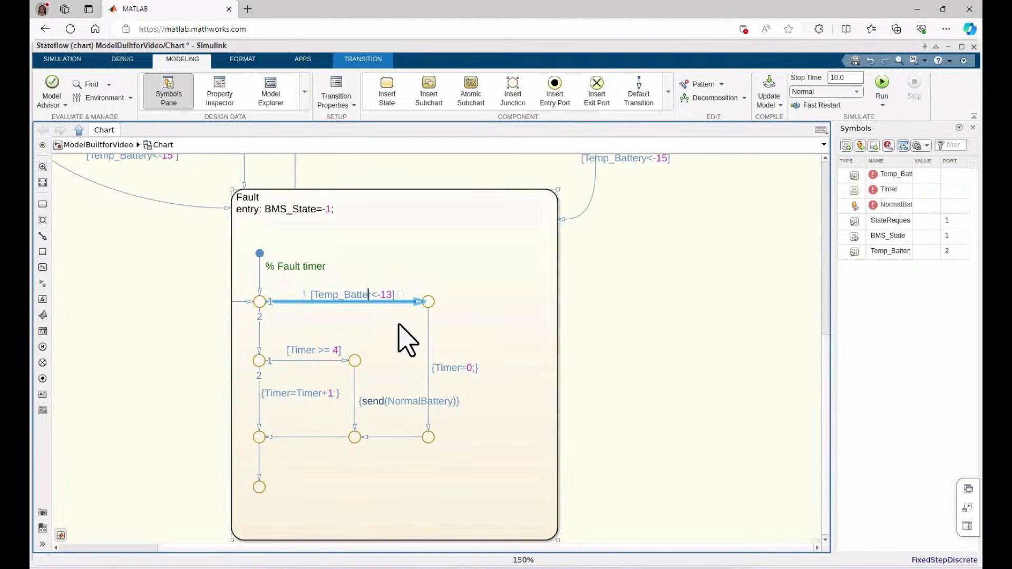
type("ry")
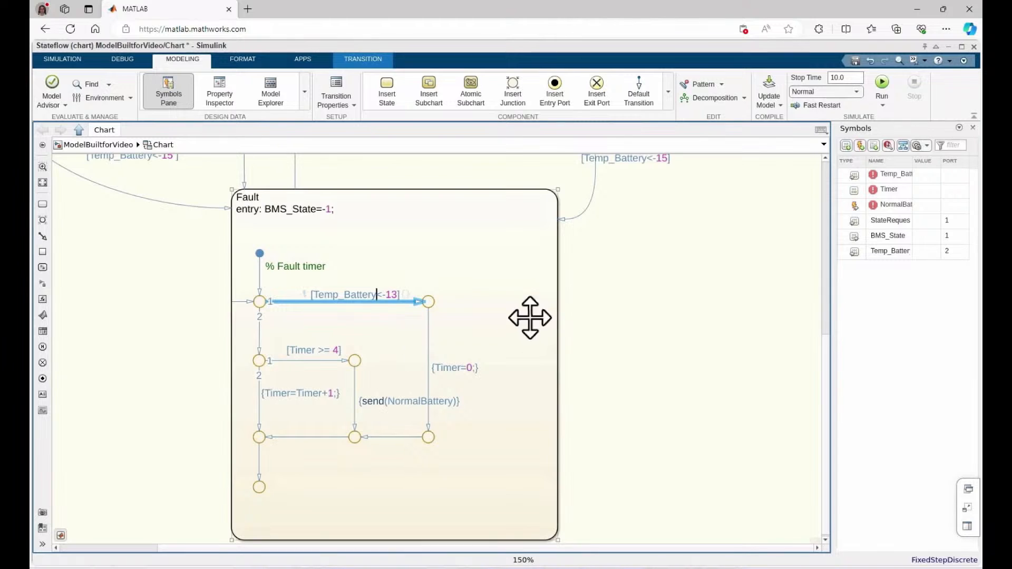
left_click(690, 328)
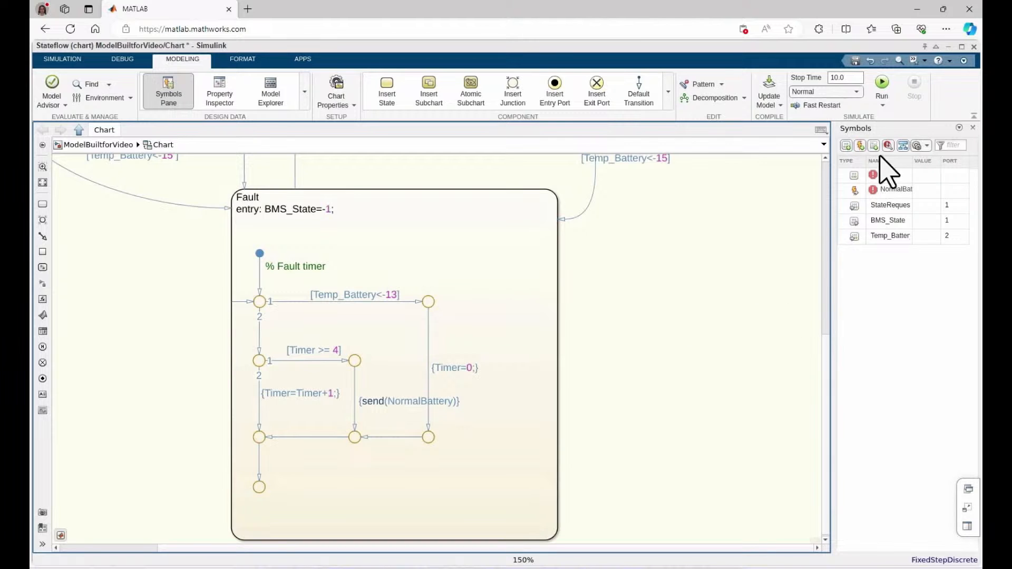
- Resolve the undefined symbols by defining Timer as local data and NormalBattery as a local event
left_click(854, 175)
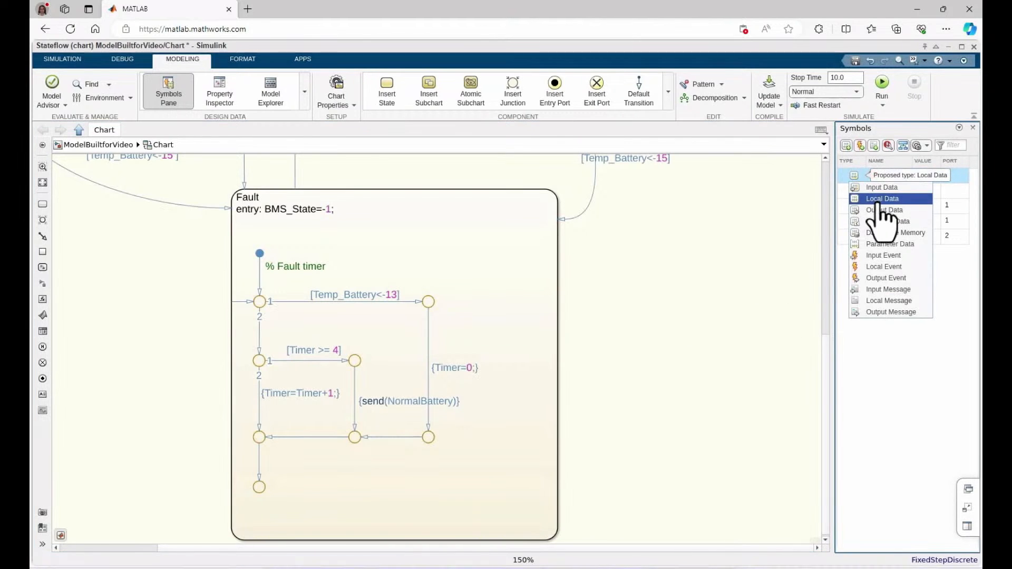
left_click(869, 199)
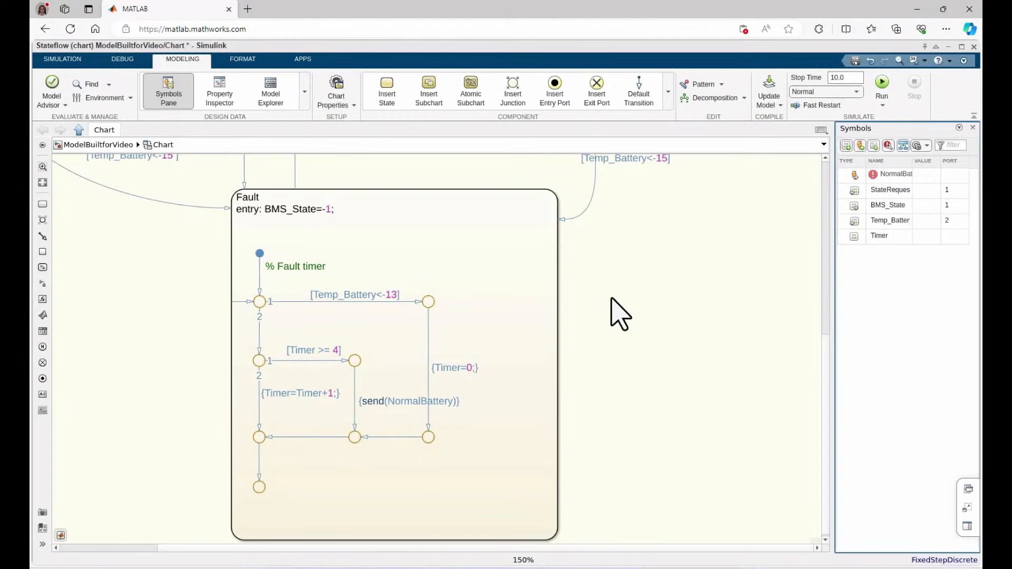
left_click(856, 175)
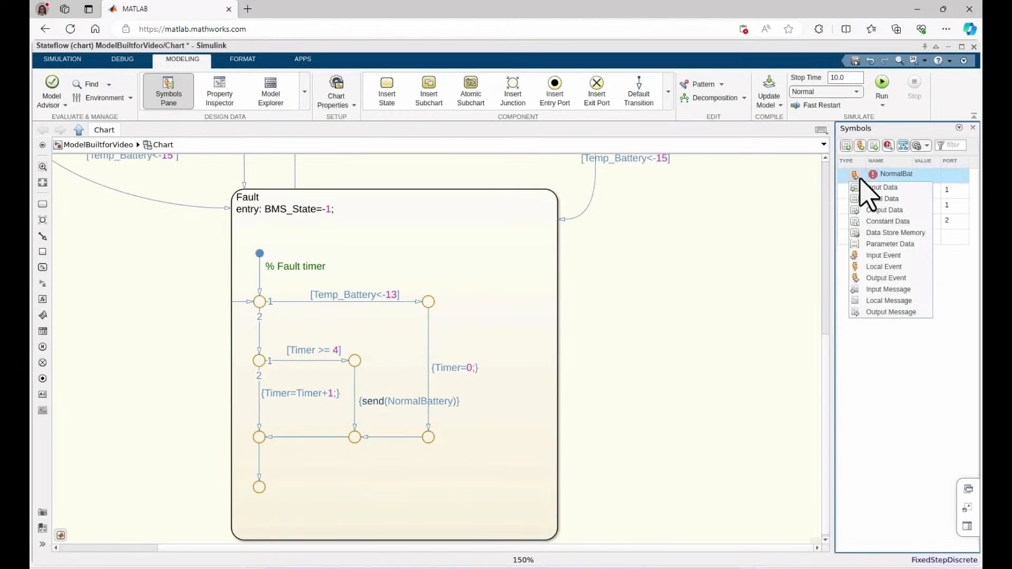
left_click(870, 277)
left_click(725, 383)
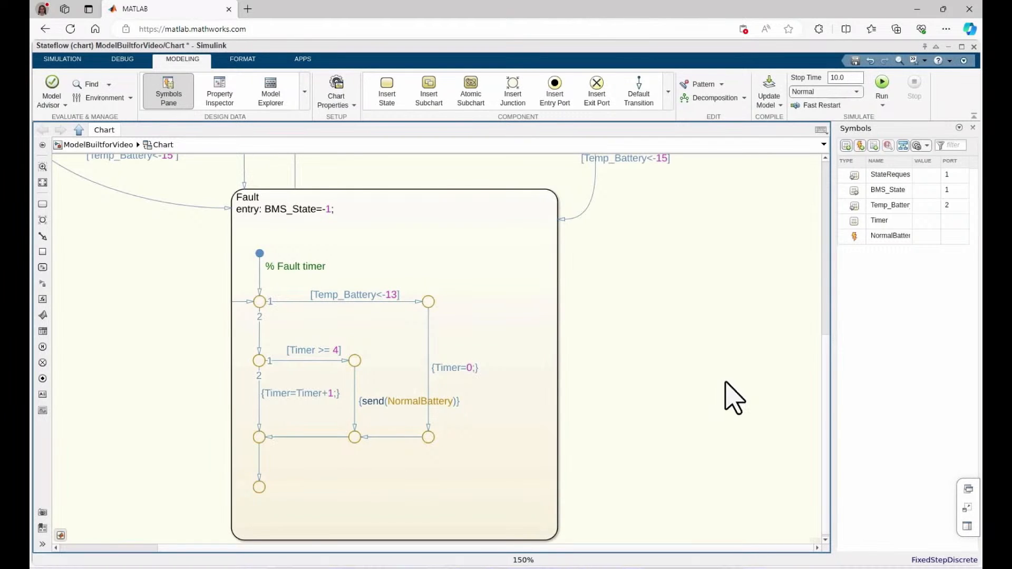
- Replace the condition on the transition from Fault to Standby with [NormalBattery]
scroll(696, 390, "up", 1)
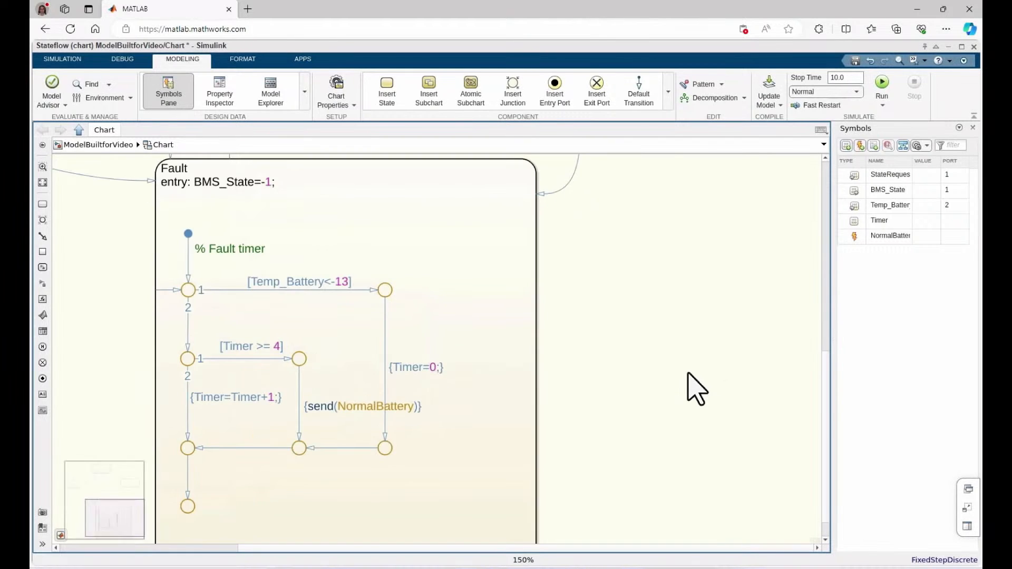
scroll(689, 375, "down", 2)
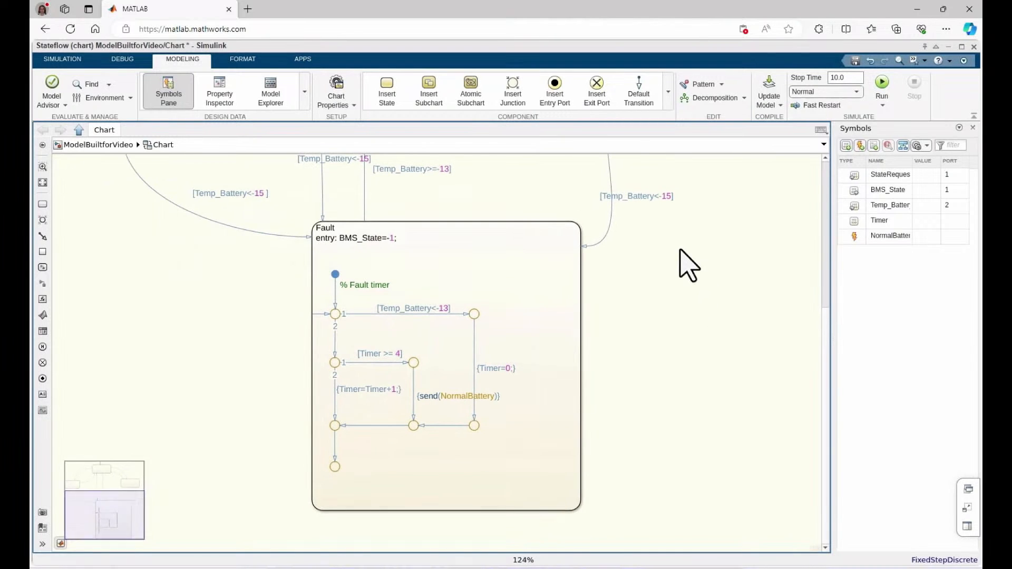
scroll(680, 298, "down", 2)
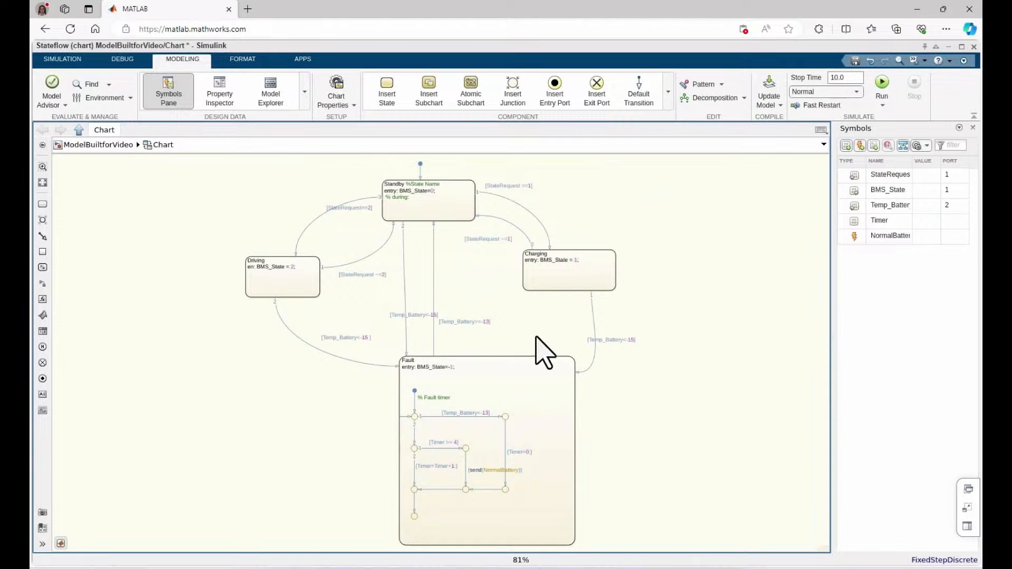
left_click(475, 322)
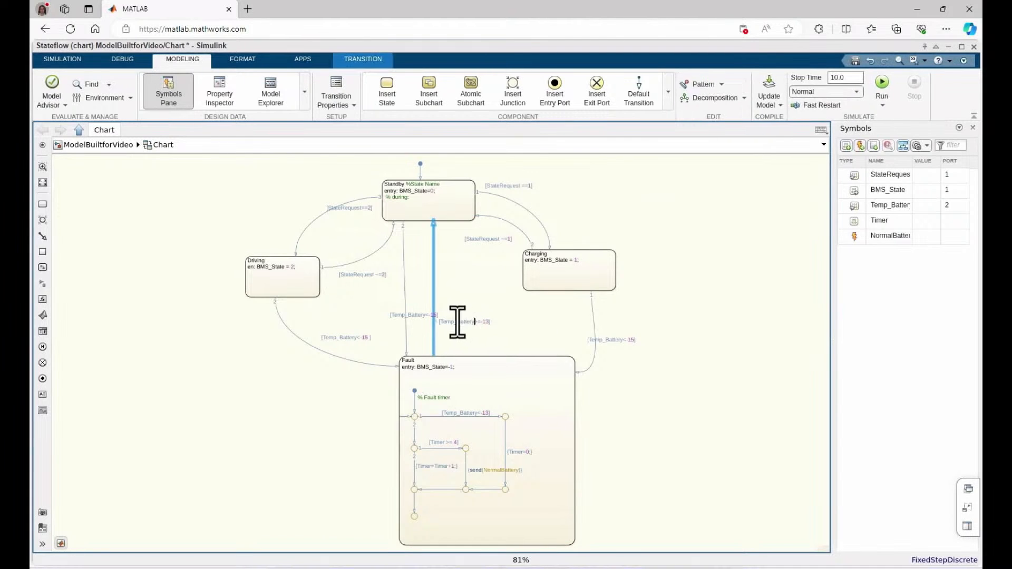
left_click_drag(438, 322, 508, 332)
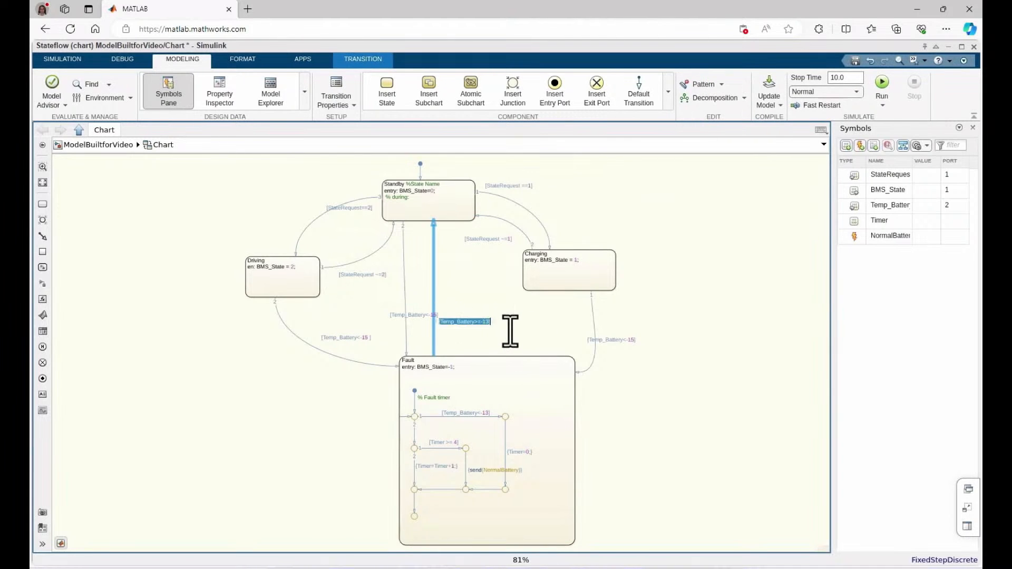
key("BackSpace")
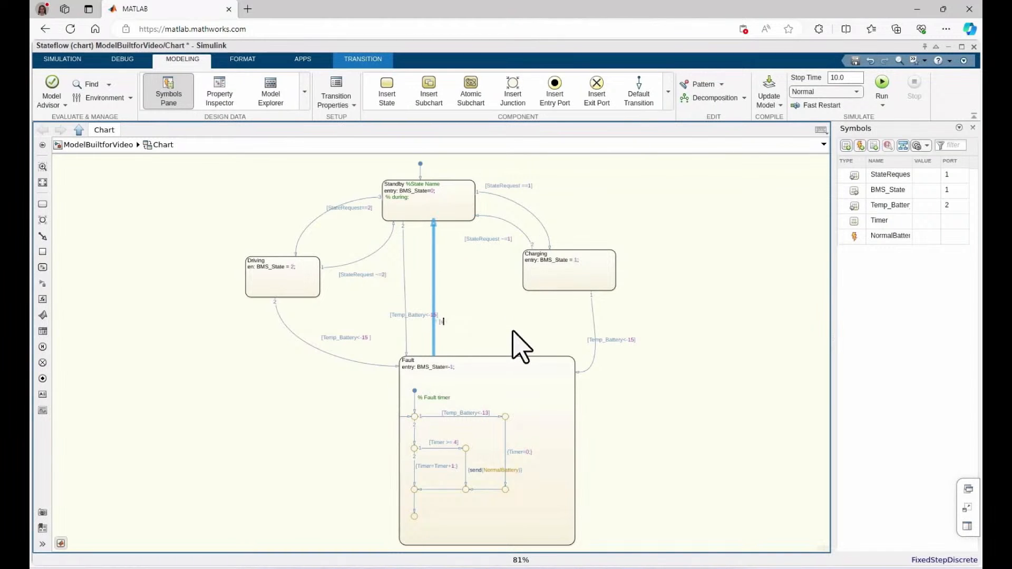
type("[sedn(N")
scroll(513, 332, "up", 3)
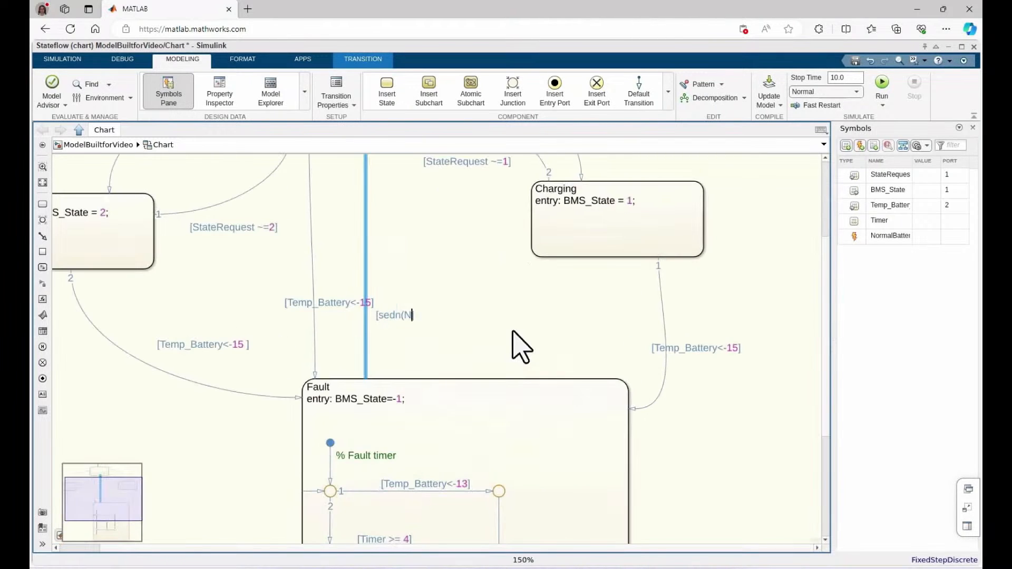
scroll(513, 332, "down", 1)
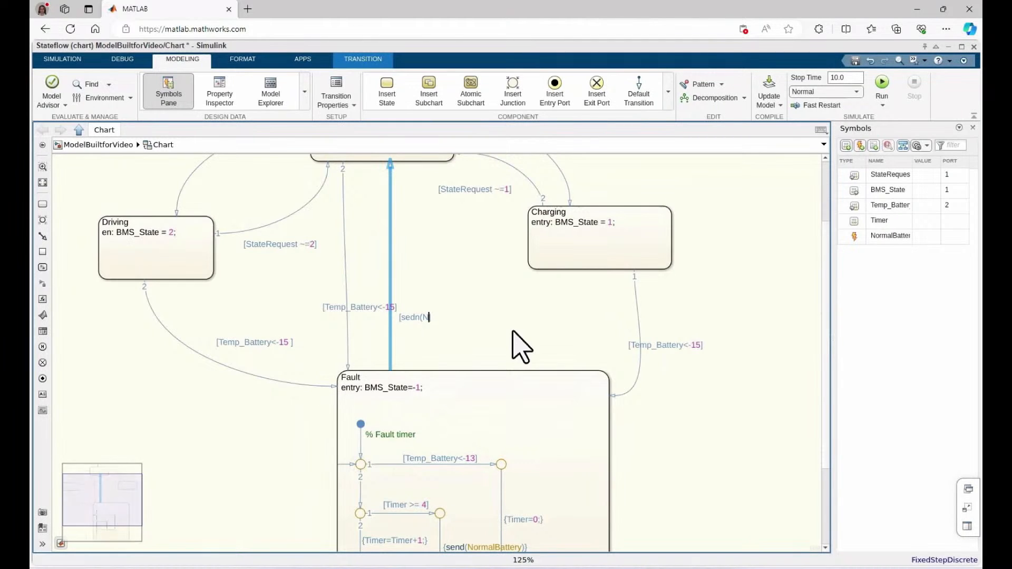
key("BackSpace")
key("BackSpace")
key("BackSpace")
key("BackSpace")
key("BackSpace")
key("BackSpace")
type("NormalBattery")
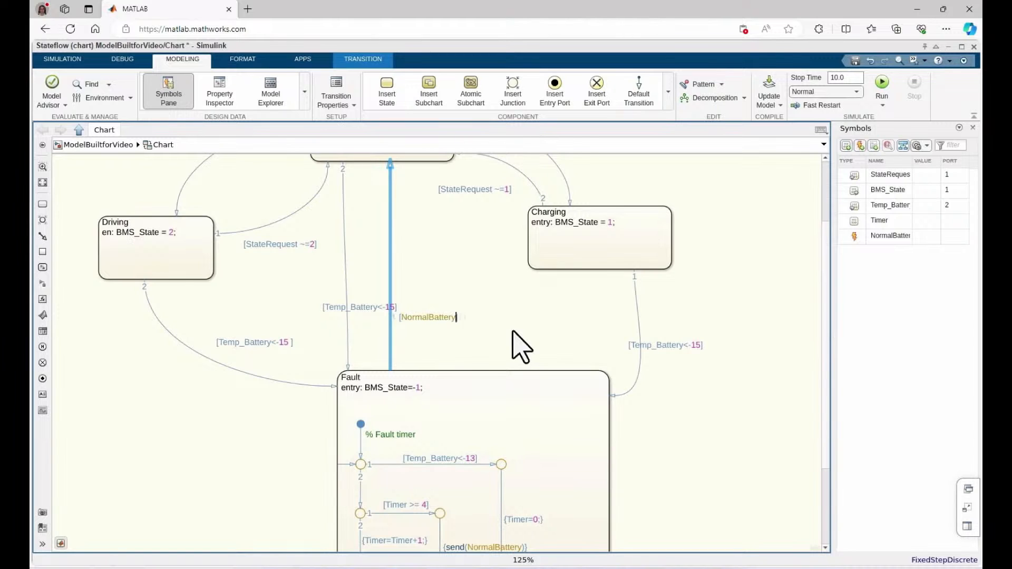
type("]")
left_click(516, 351)
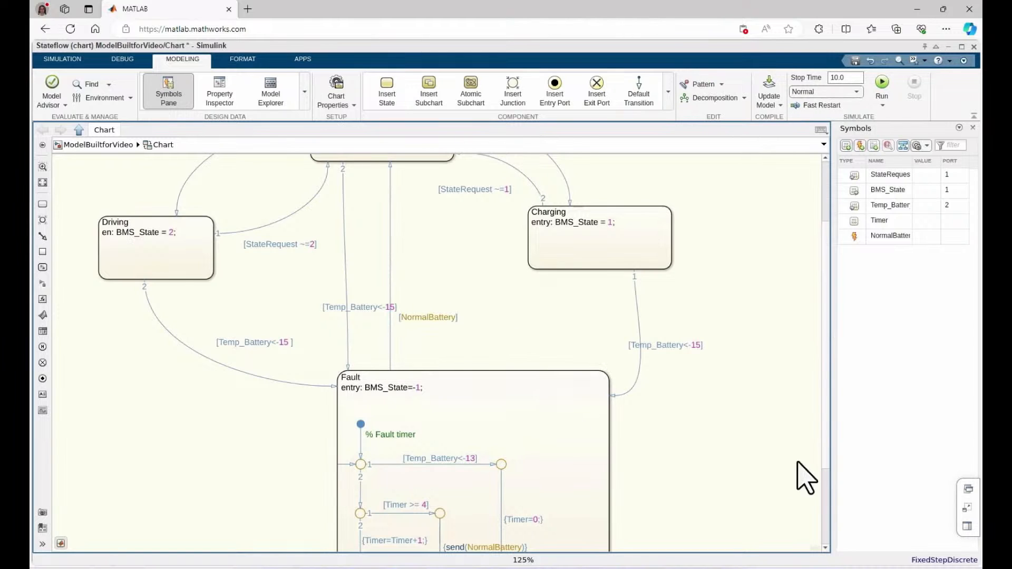